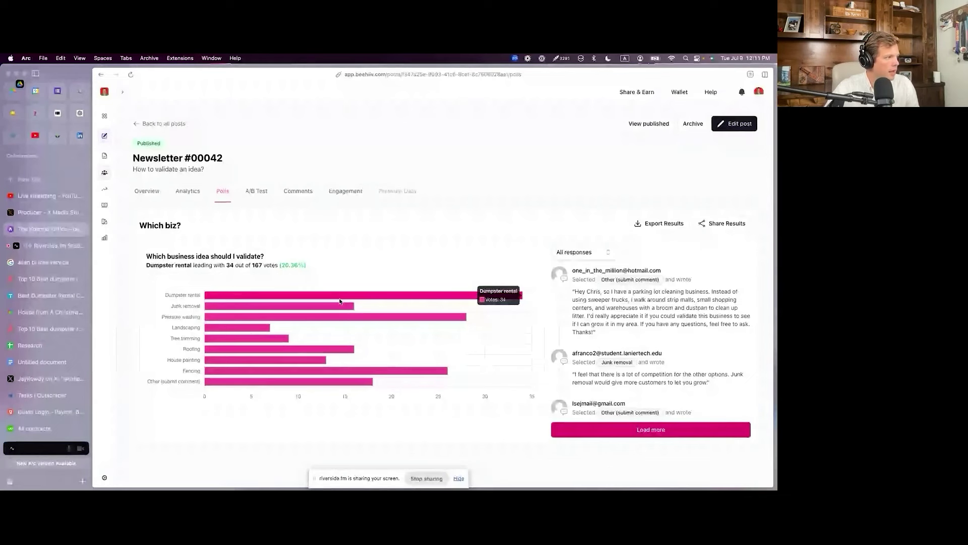
Step: Switch to the Research spreadsheet and bold the city names Toledo, Cincinnati and Cleveland
click(82, 231)
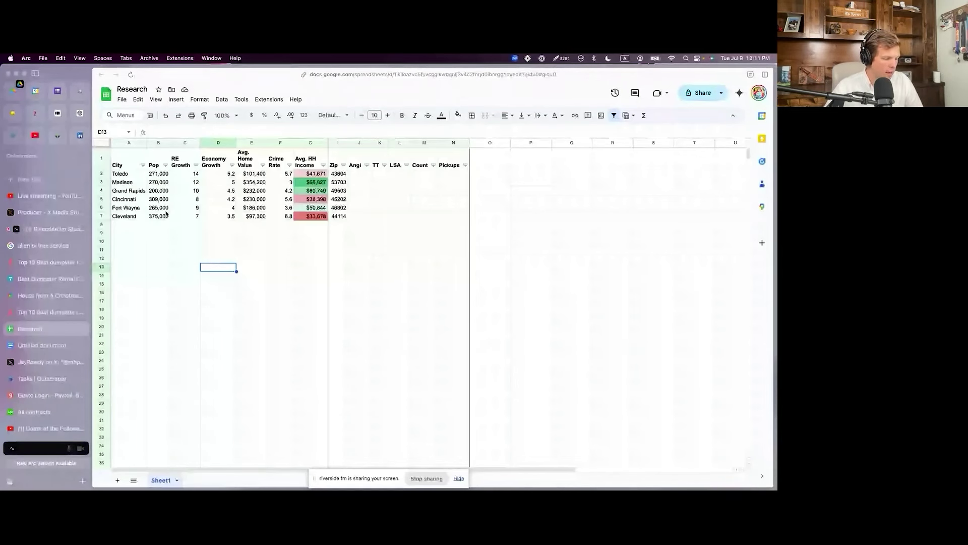
click(124, 174)
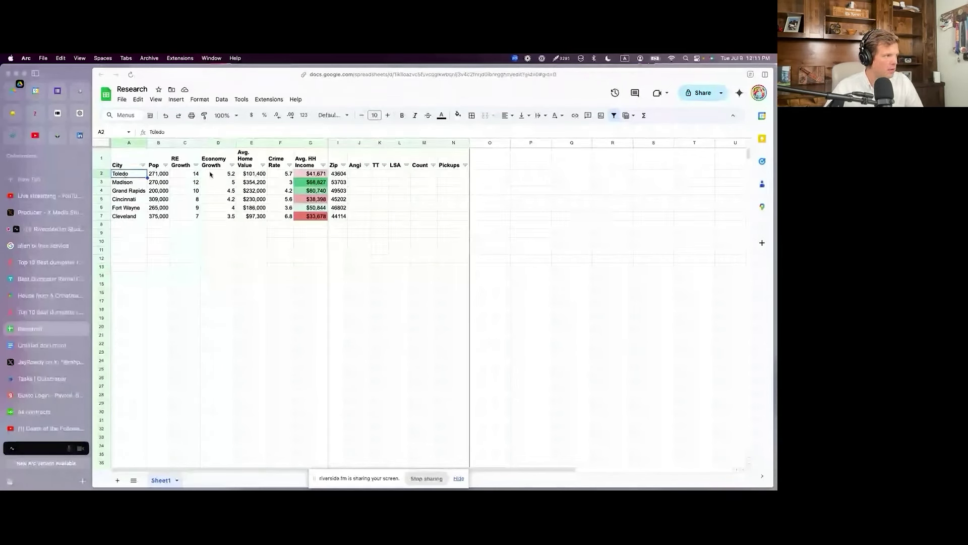
key(super+b)
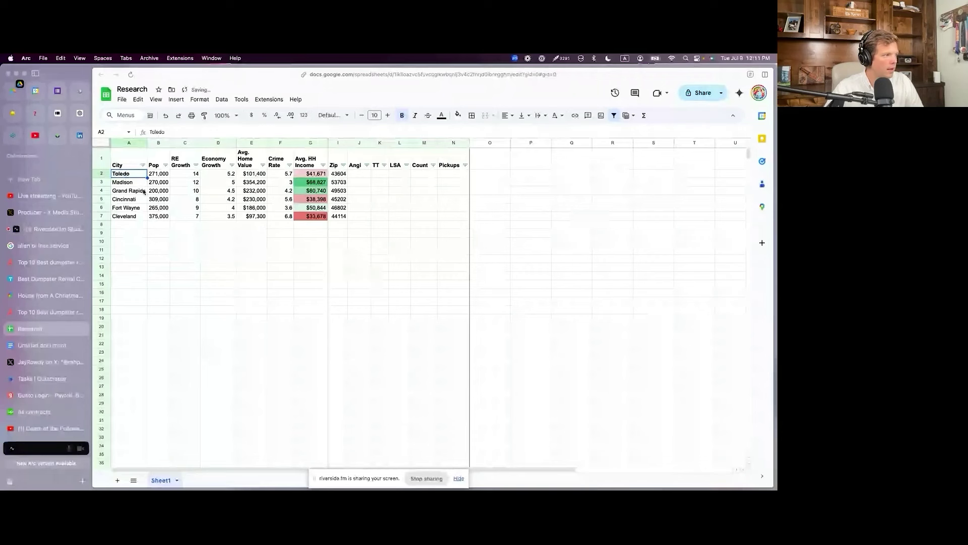
click(134, 200)
key(super+b)
click(126, 217)
key(super+b)
key(Down)
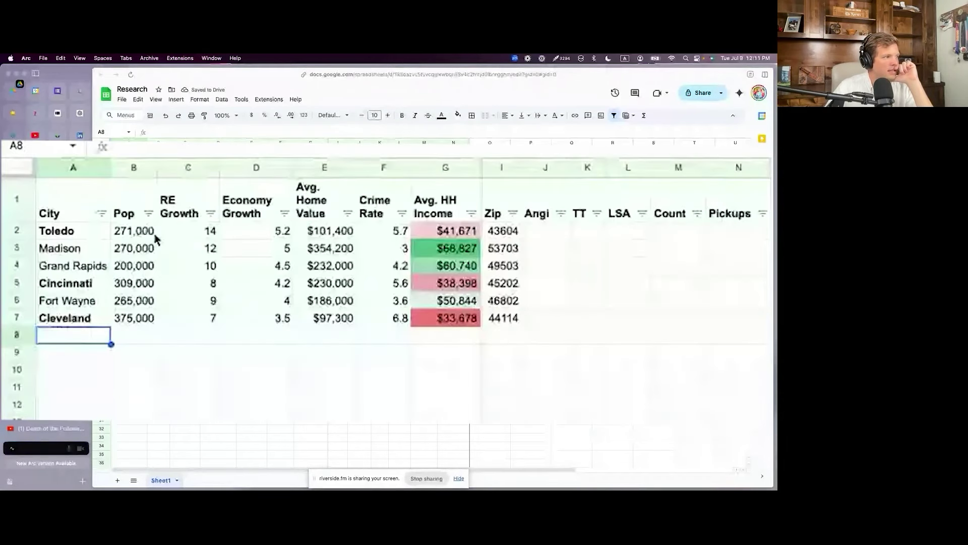
Step: Review the population, real estate growth, economy growth and average home value figures for the six cities
drag(155, 237, 143, 318)
click(206, 236)
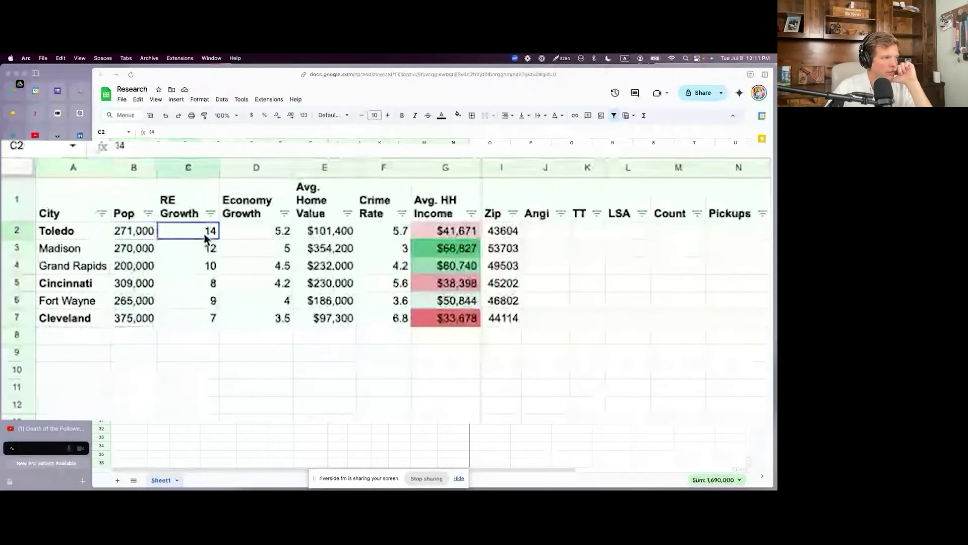
drag(205, 237, 198, 321)
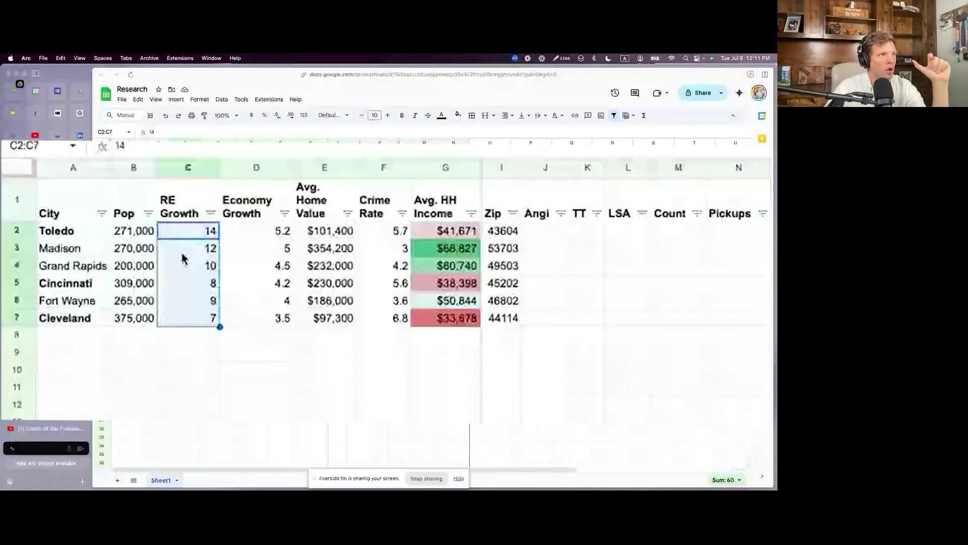
key(Down)
key(Down)
key(Down)
key(Down)
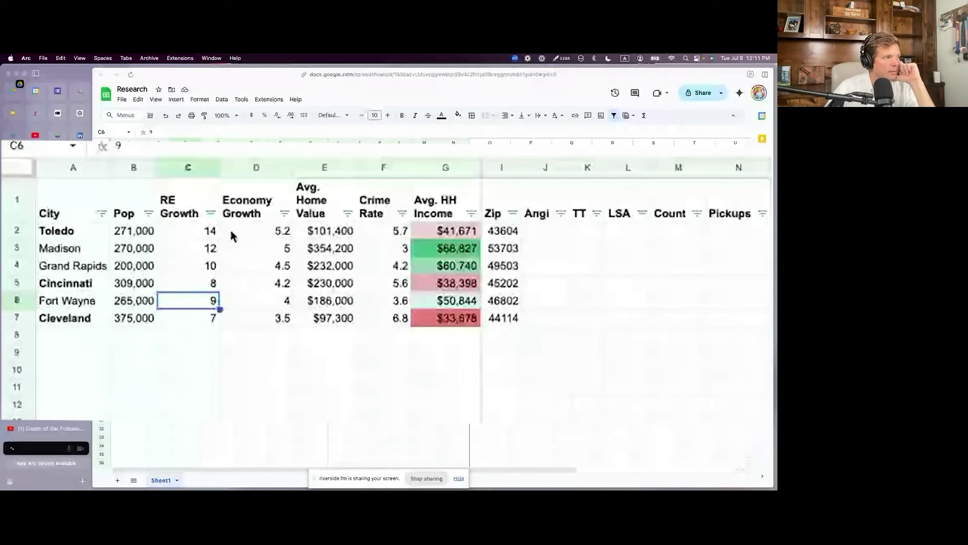
drag(232, 235, 238, 320)
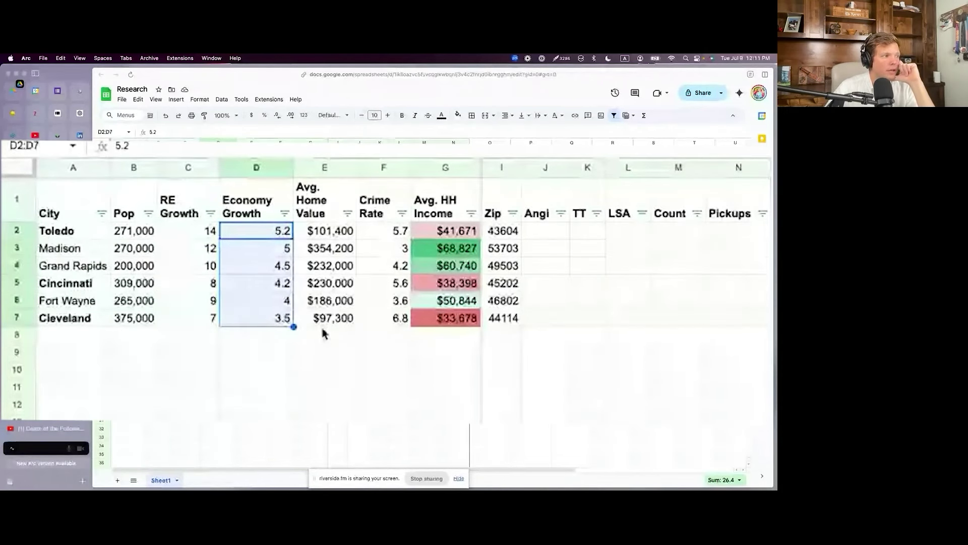
drag(326, 319, 327, 237)
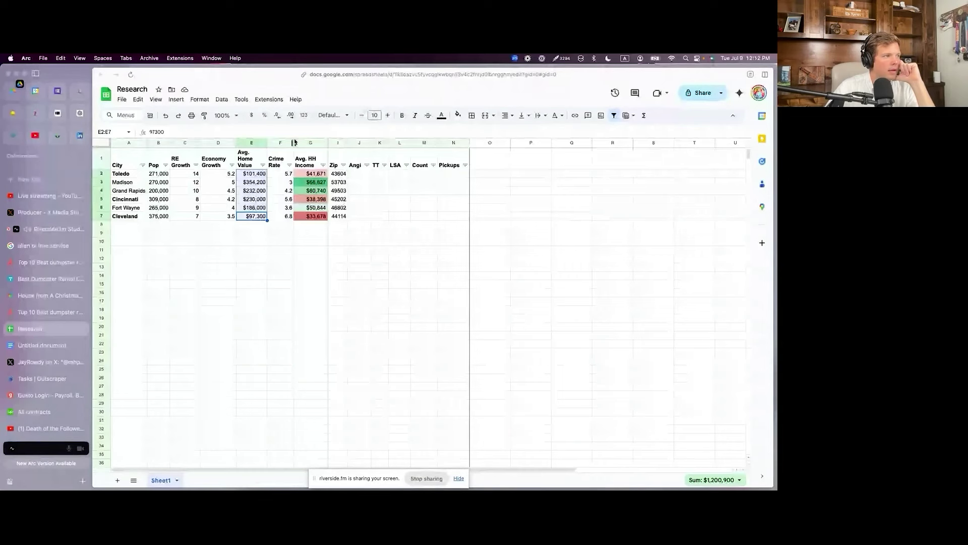
Step: Unhide the HO Rate % column between Avg. HH Income and Zip
click(309, 143)
right_click(310, 143)
click(328, 143)
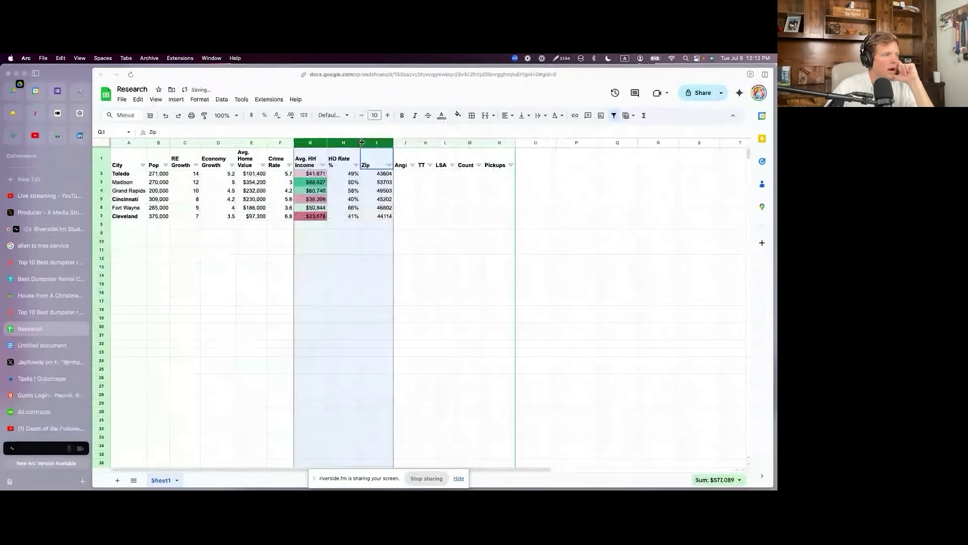
click(310, 225)
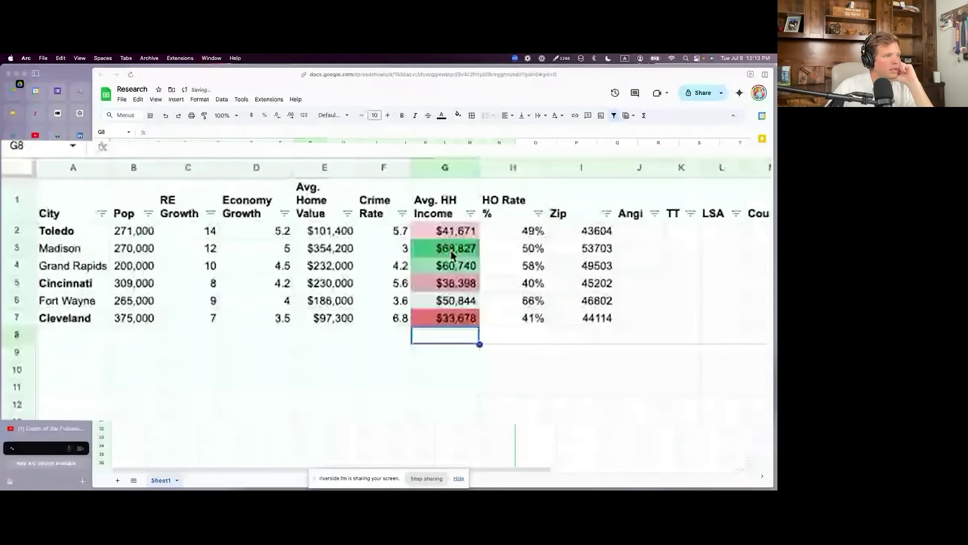
Step: Review the cities' homeownership rates and zip codes, and the empty cells in the Angi through Pickups columns
click(525, 323)
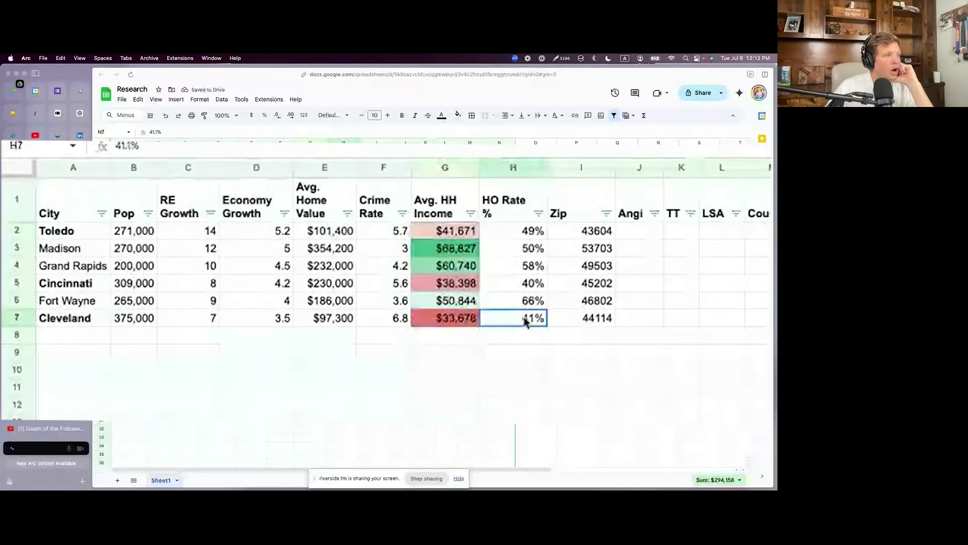
drag(526, 323, 524, 231)
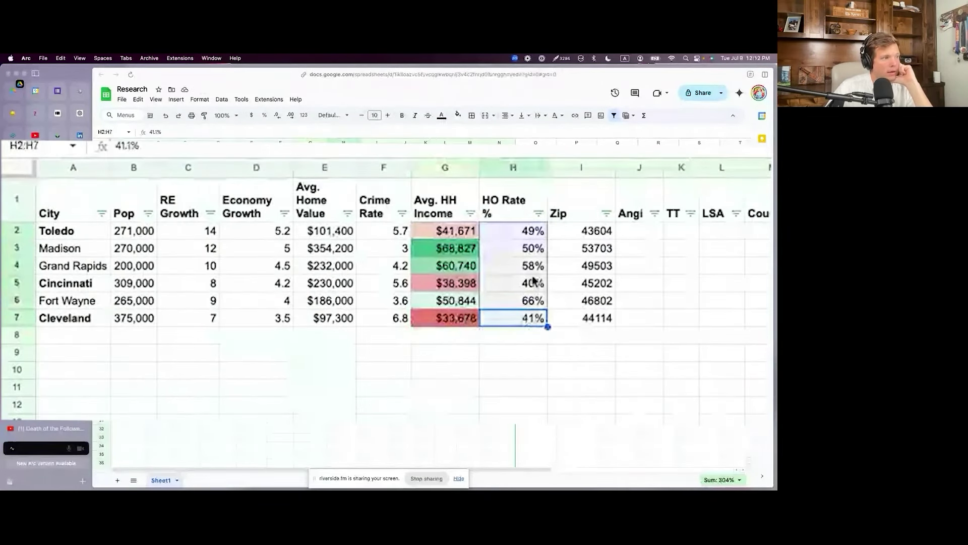
click(536, 304)
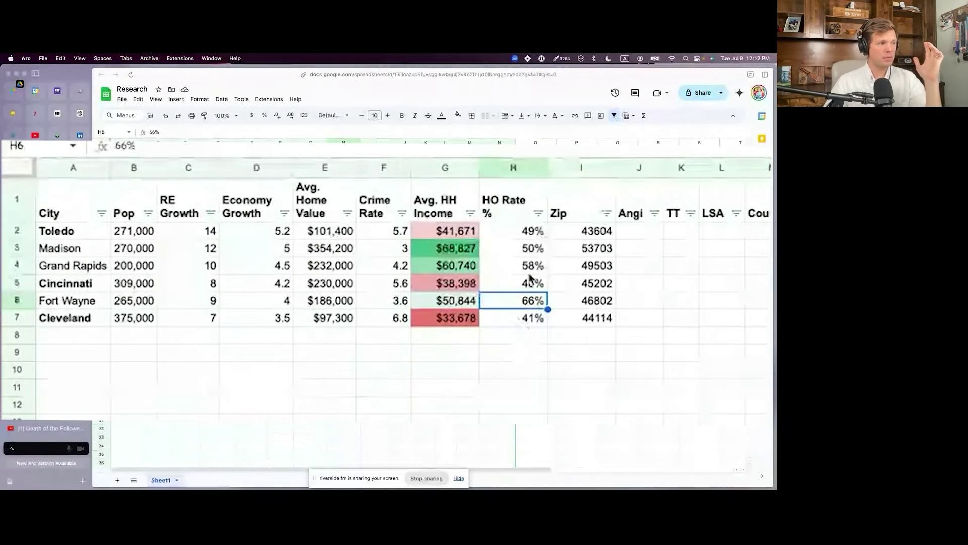
drag(531, 230, 515, 318)
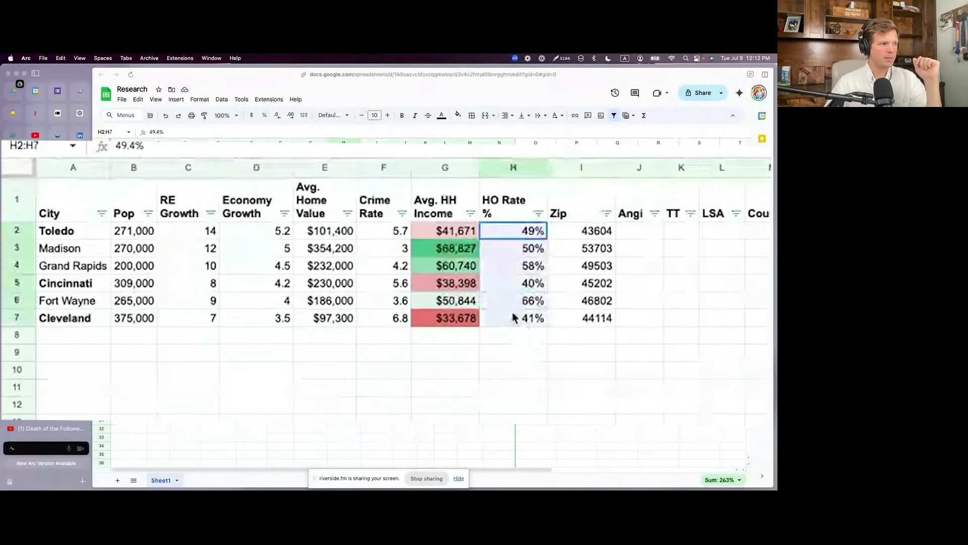
click(519, 320)
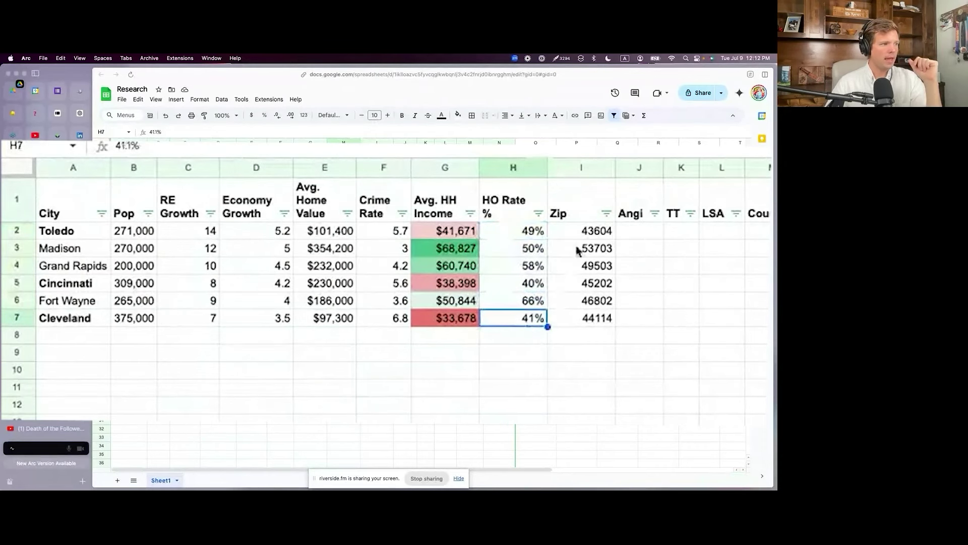
drag(585, 231, 589, 318)
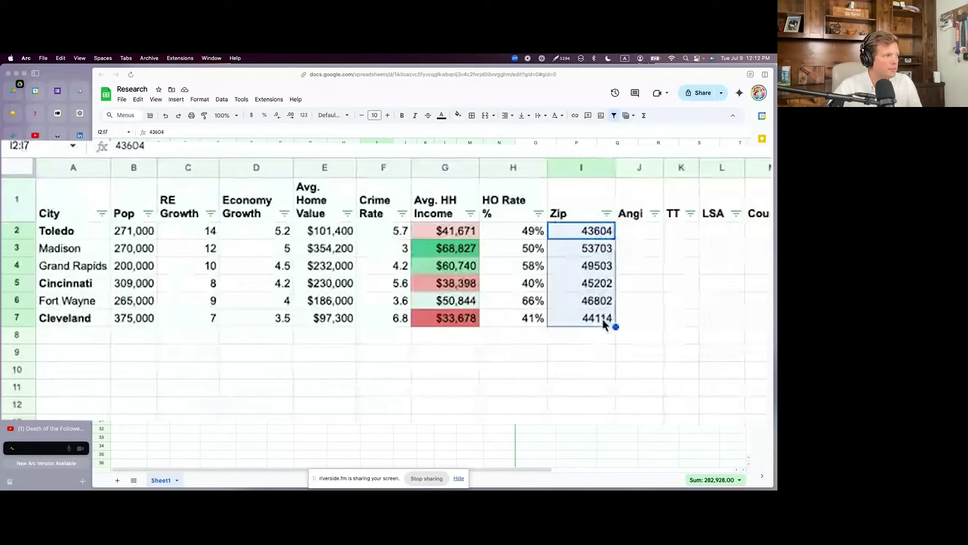
drag(626, 231, 834, 318)
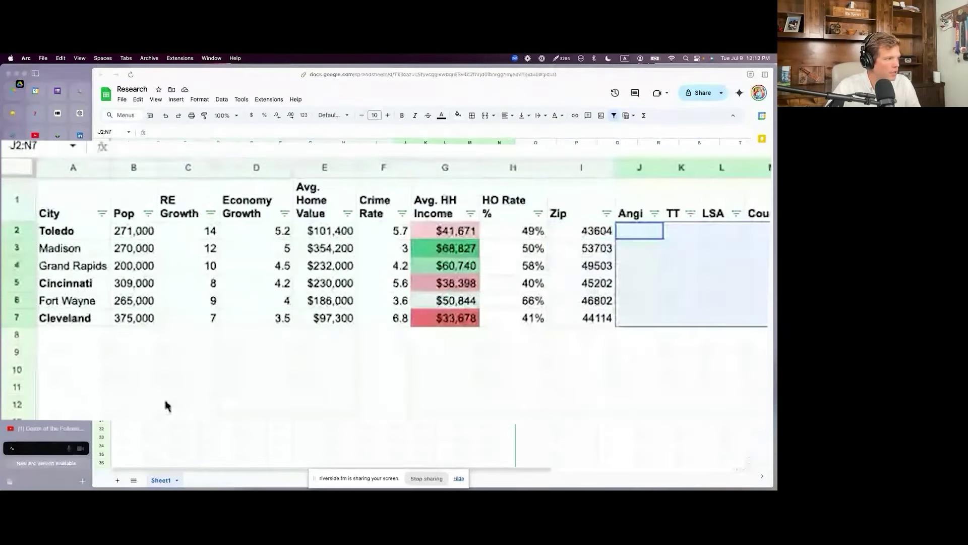
Step: Switch to the Outscraper task list among the open browser pages
mouse_move(46, 314)
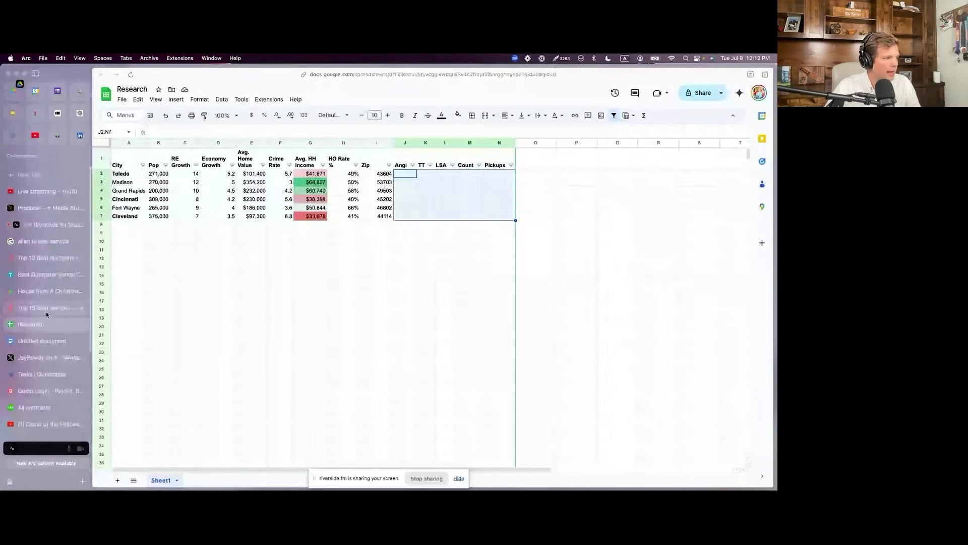
scroll(44, 323, down, 2)
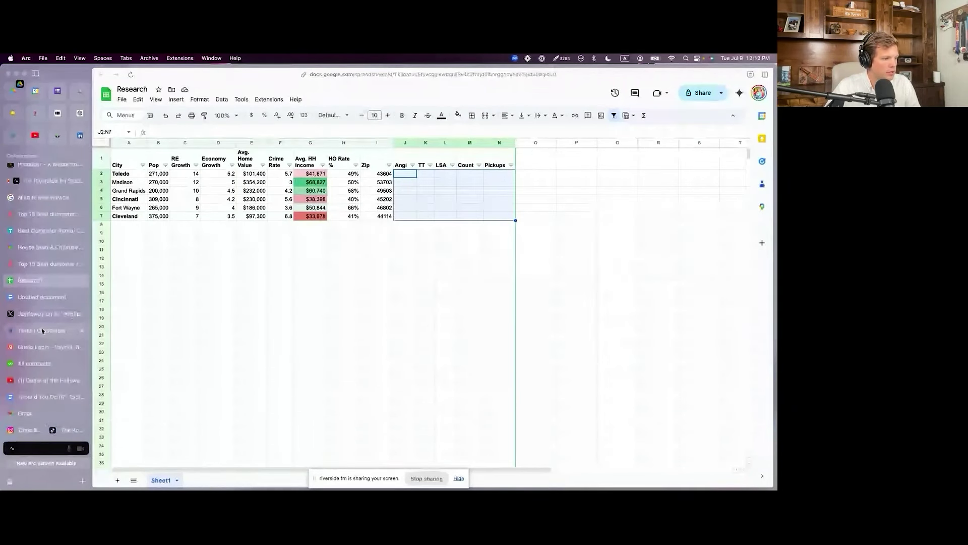
click(43, 331)
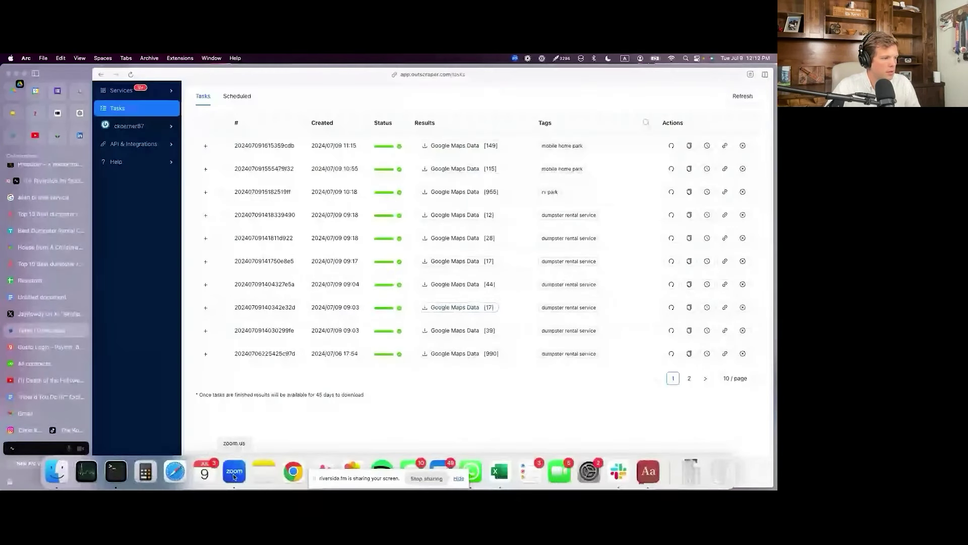
Step: Quit the Zoom and Dictionary applications running in the background
right_click(234, 477)
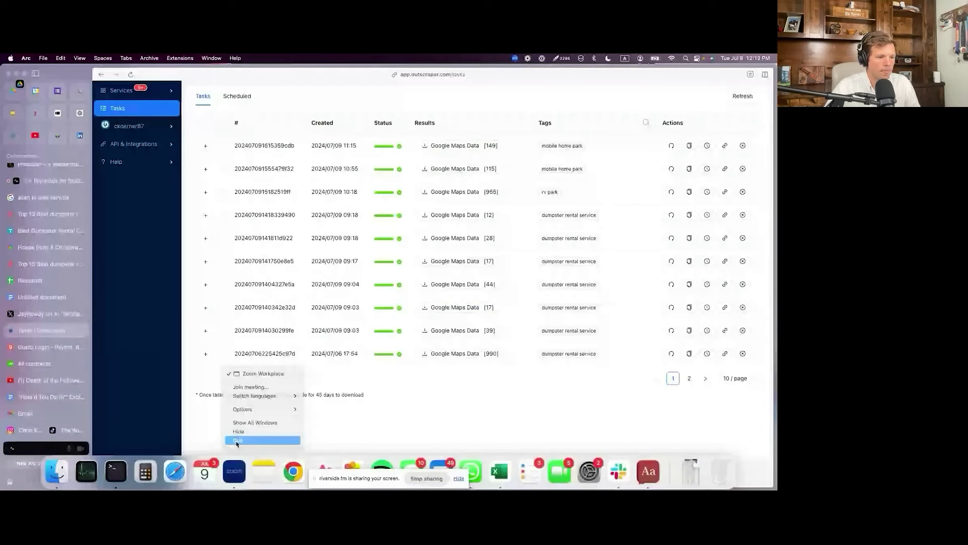
click(237, 441)
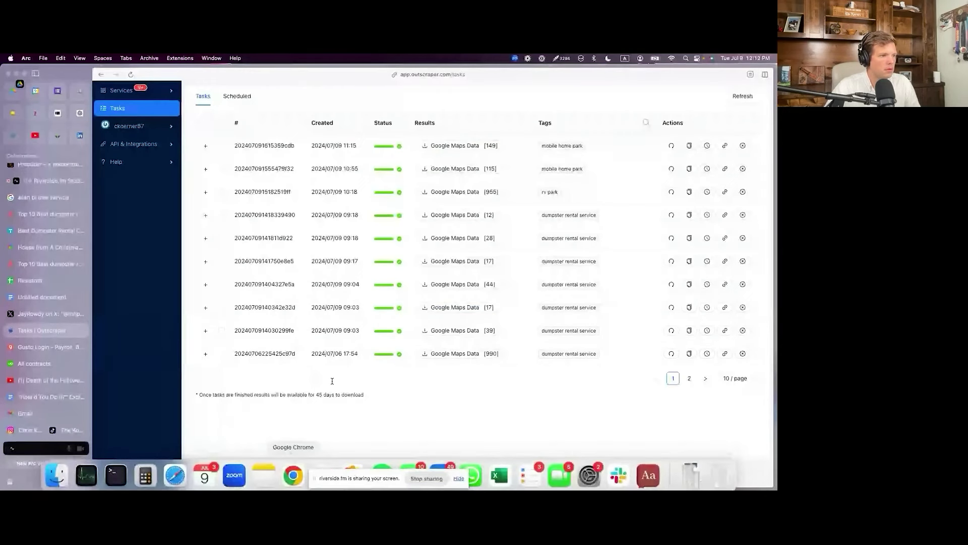
right_click(648, 475)
click(656, 435)
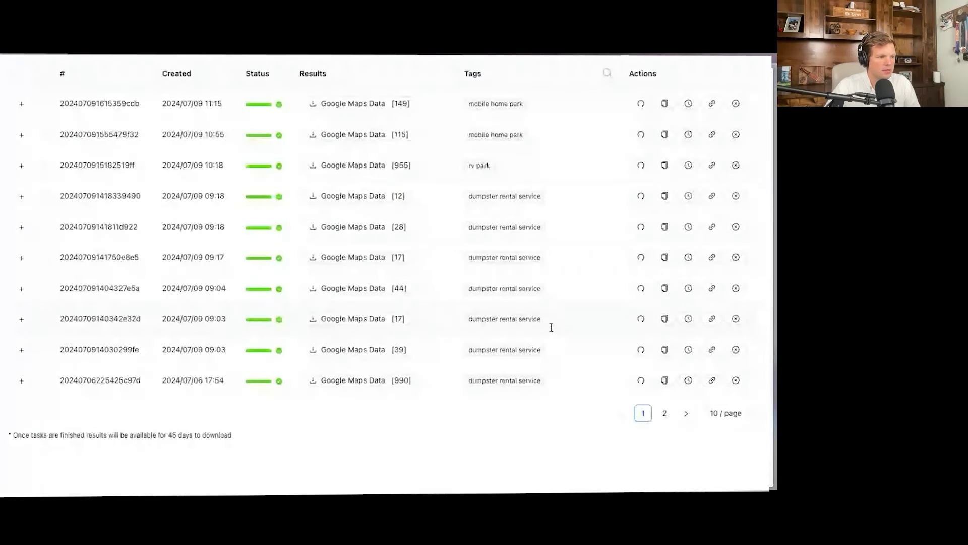
Step: Return to the Research spreadsheet and add a blank Sheet2
mouse_move(399, 378)
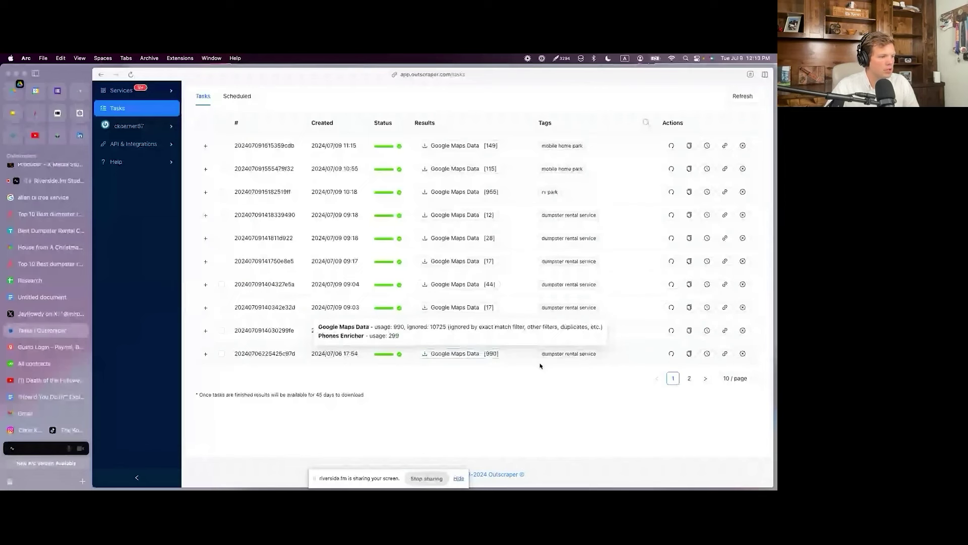
key(ctrl+Tab)
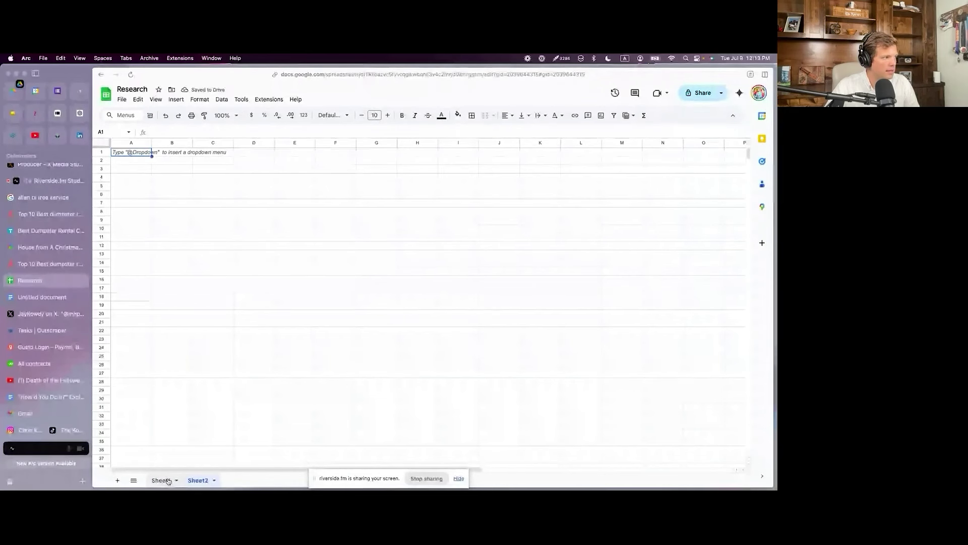
scroll(60, 262, up, 1)
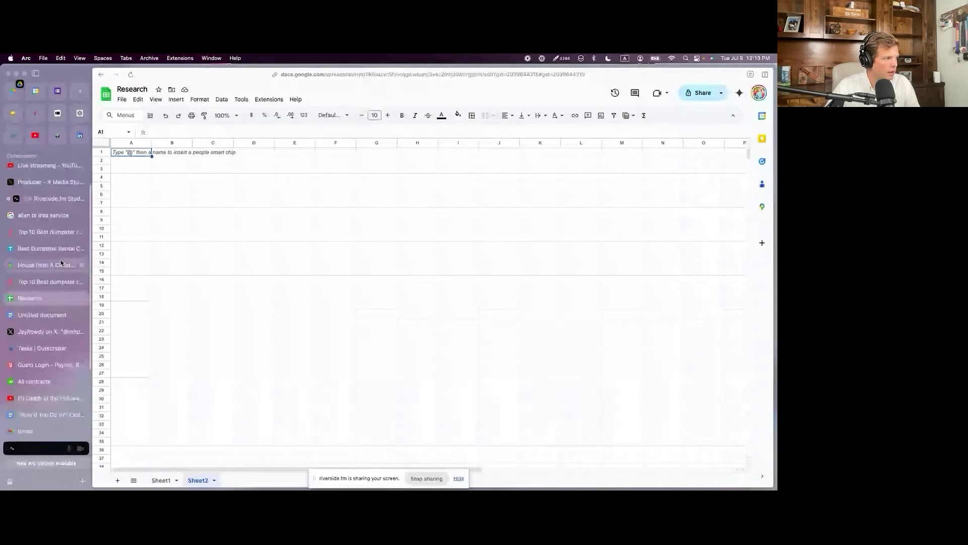
scroll(61, 261, up, 1)
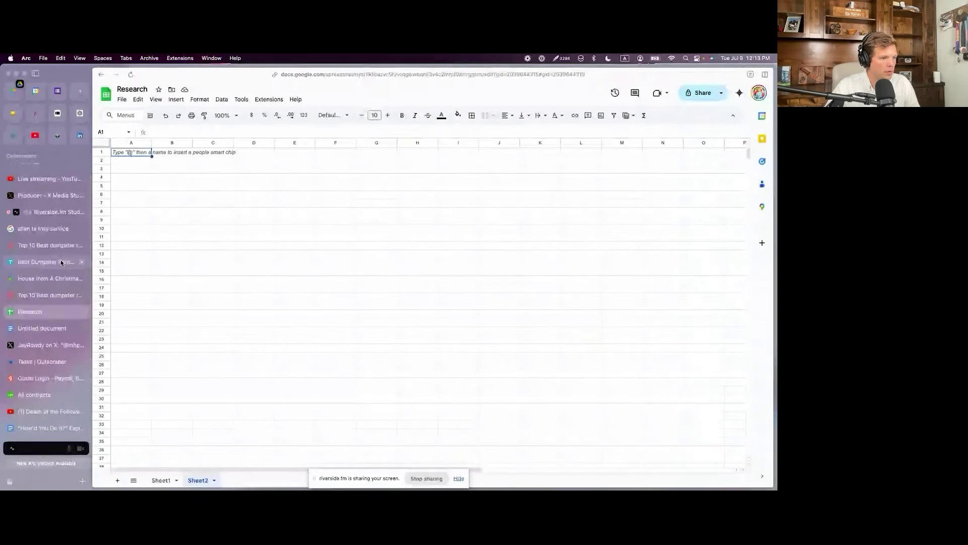
Step: In Outscraper, download the Google Maps data of the 39-result dumpster rental service task and open the Dumpster Rental Service Tasks workbook
click(35, 361)
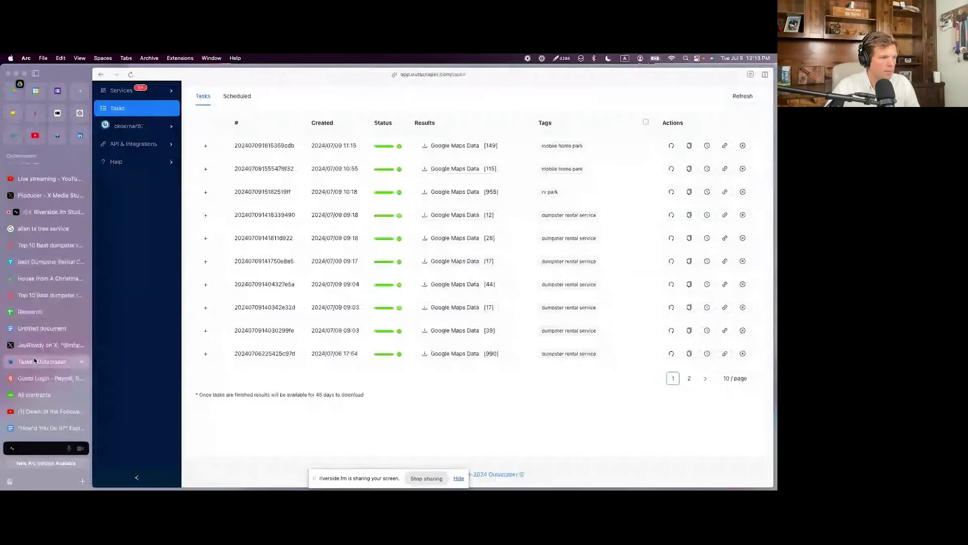
click(482, 331)
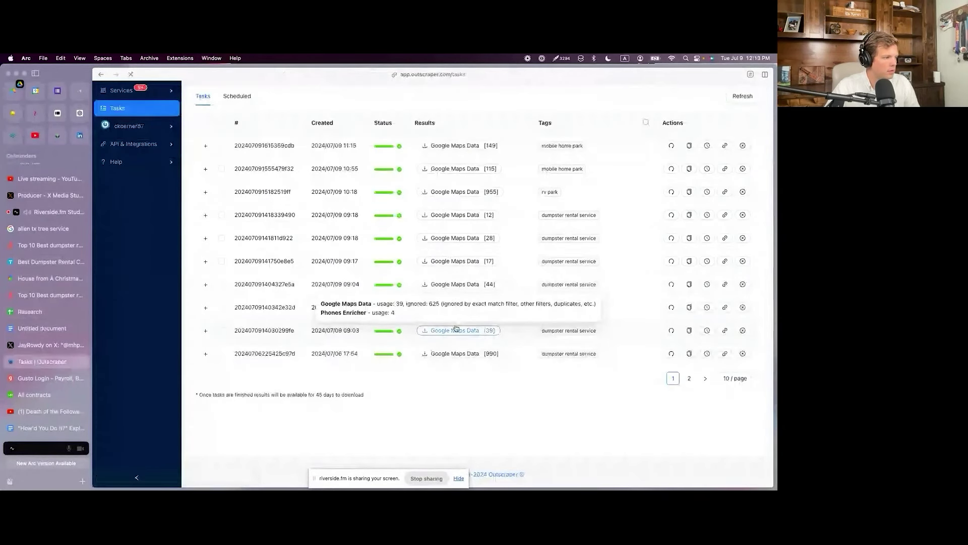
mouse_move(17, 471)
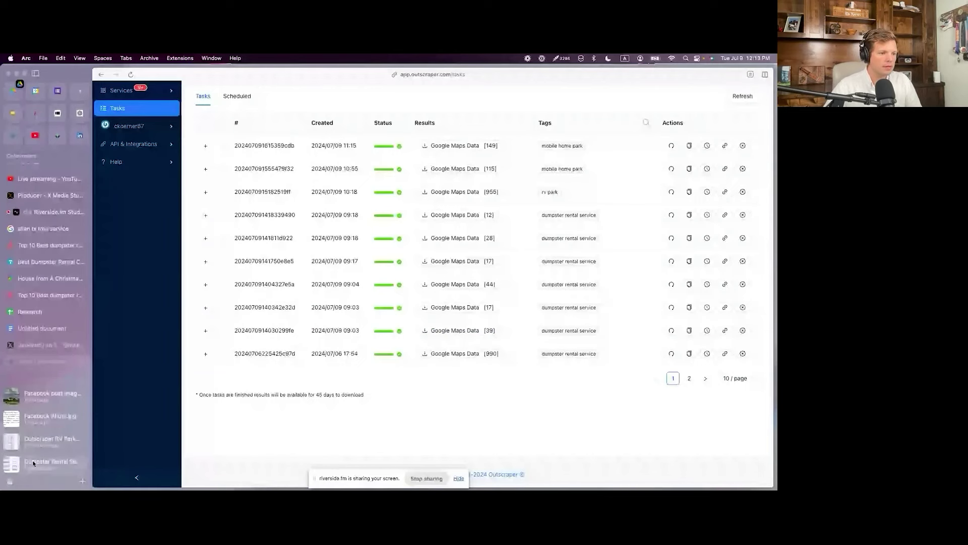
click(34, 463)
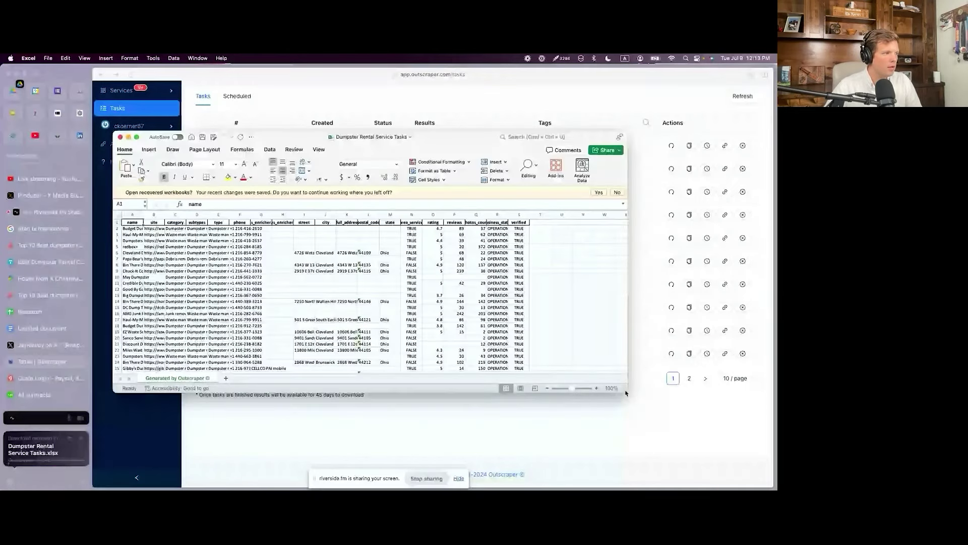
Step: Enlarge the workbook window and fit the phone column's width to its contents
drag(625, 393, 661, 416)
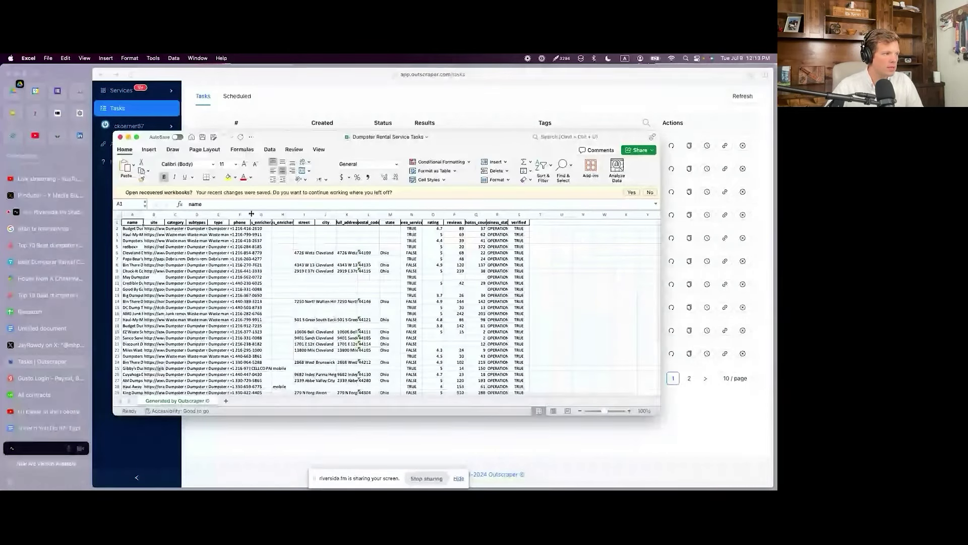
double_click(252, 214)
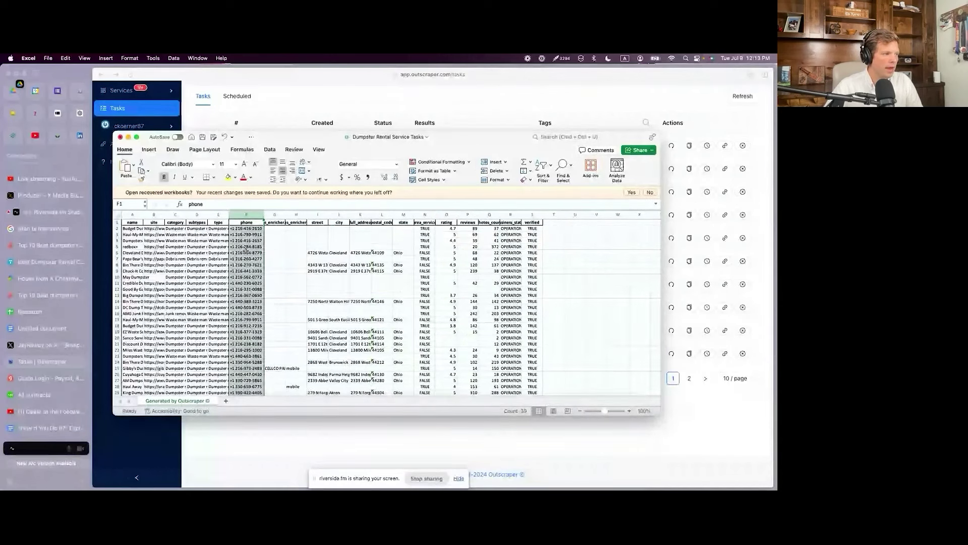
scroll(251, 284, up, 1)
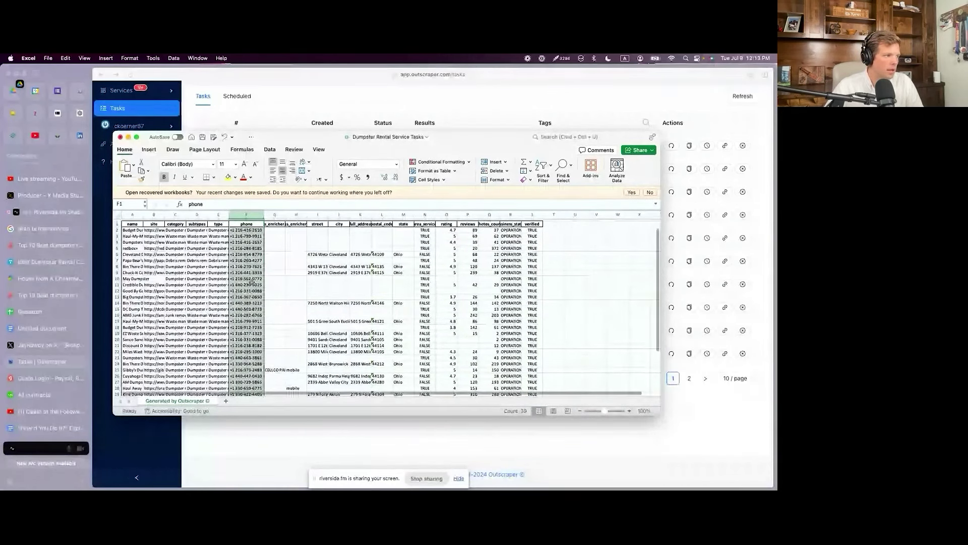
Step: Fit the type column's width to its contents in the Dumpster Rental Service Tasks workbook
double_click(232, 223)
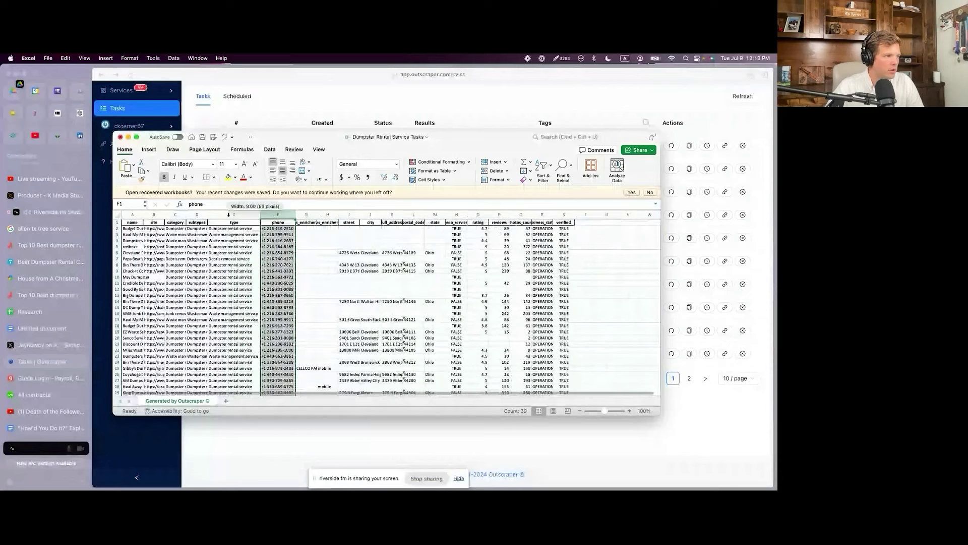
click(309, 242)
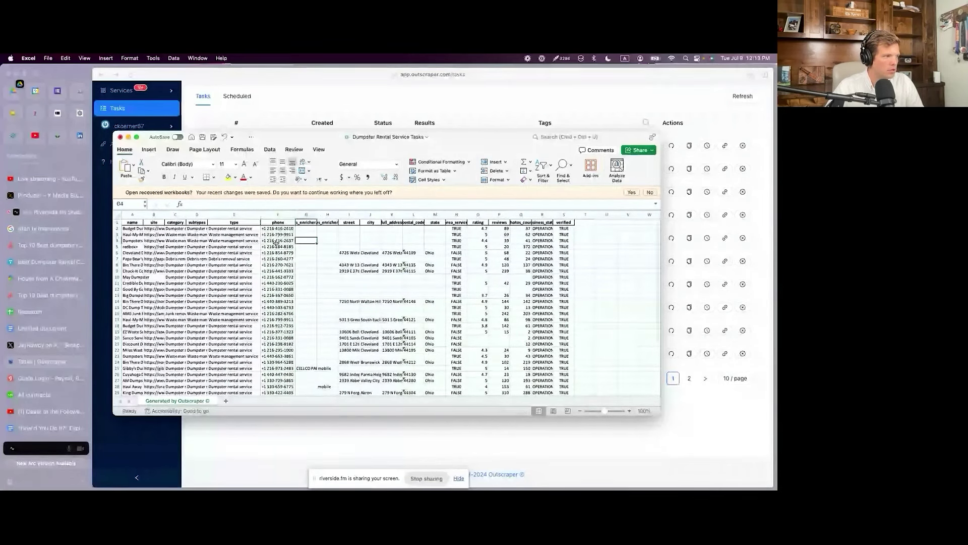
Step: Try copying the whole Cleveland table into Sheet2 of the Research spreadsheet, and undo the paste
click(276, 241)
key(ctrl+a)
key(ctrl+c)
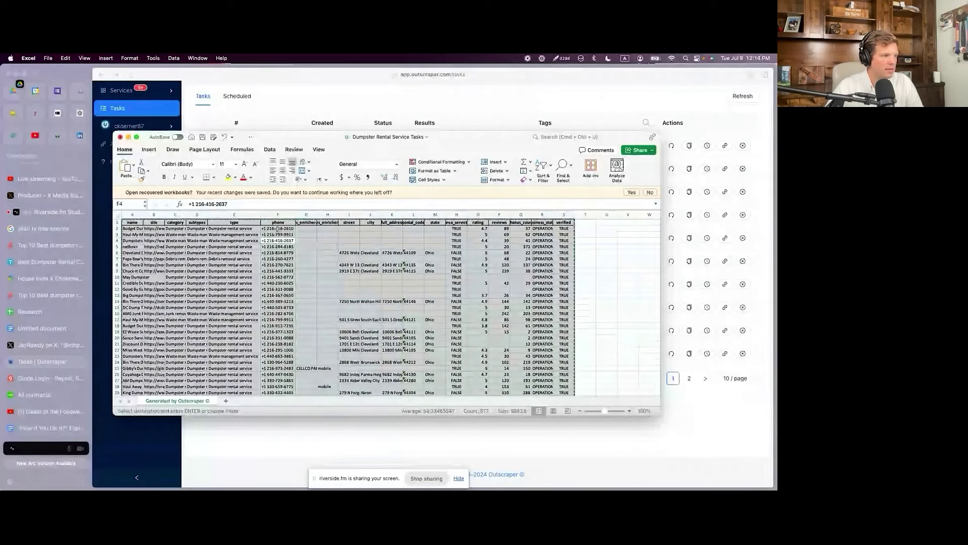
scroll(288, 297, down, 6)
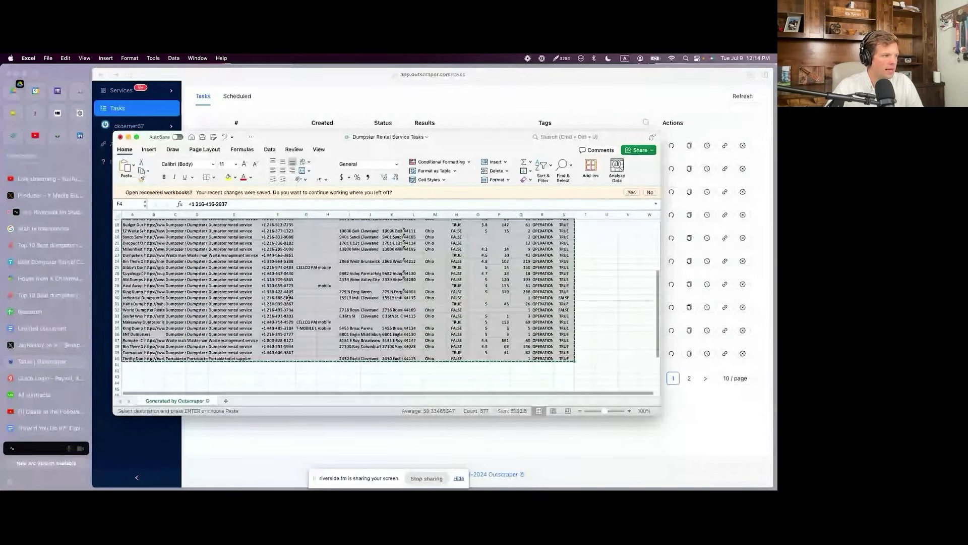
scroll(289, 298, up, 6)
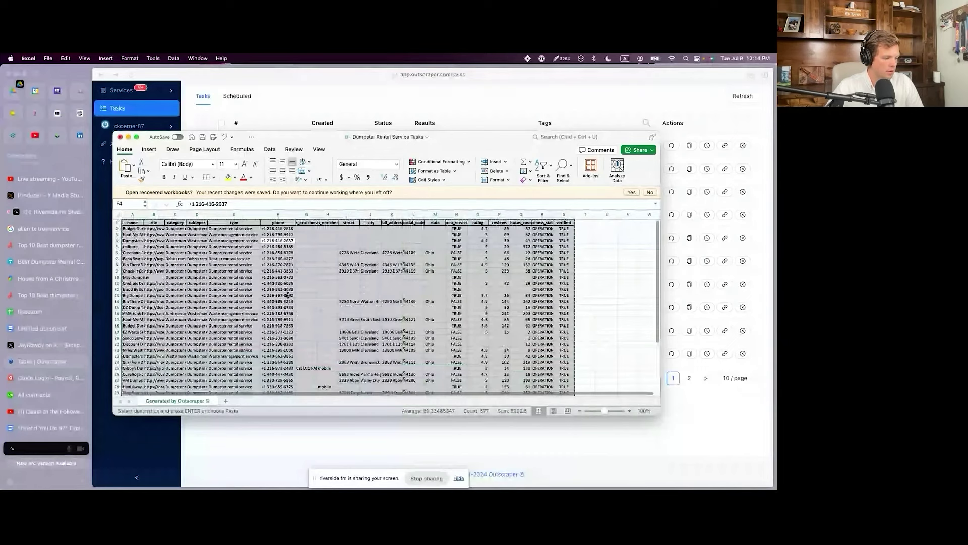
key(super+Tab)
key(super+v)
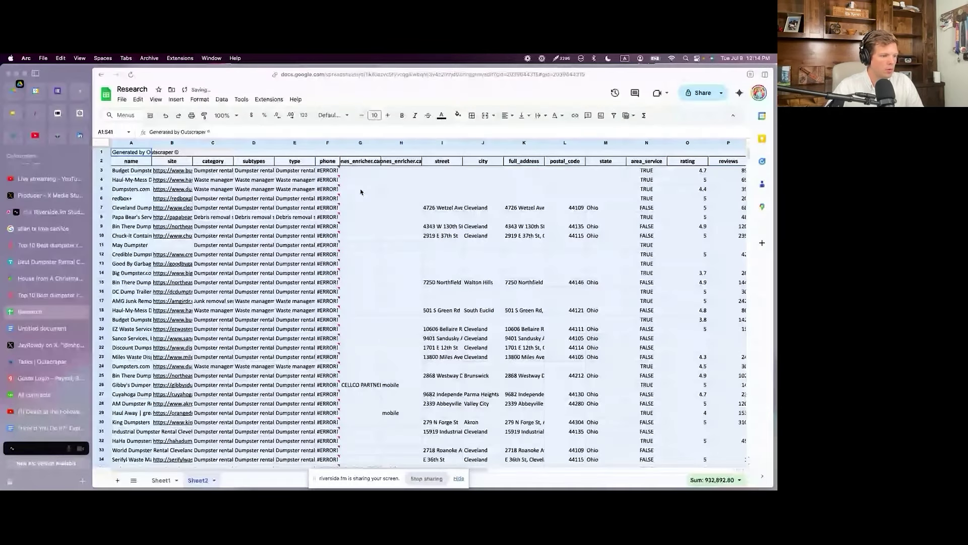
key(super+z)
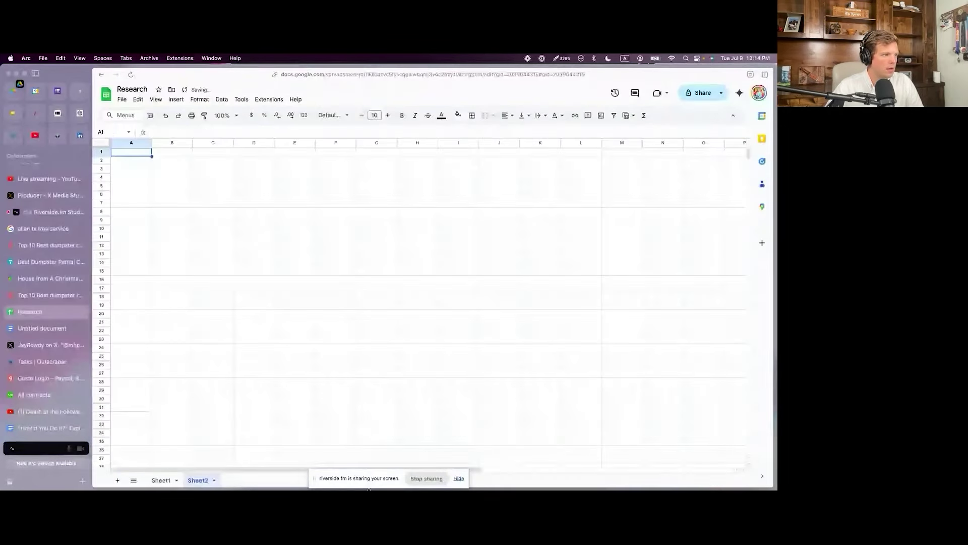
Step: Return to the Dumpster Rental Service Tasks workbook in Excel, move its window up and enlarge it
click(530, 474)
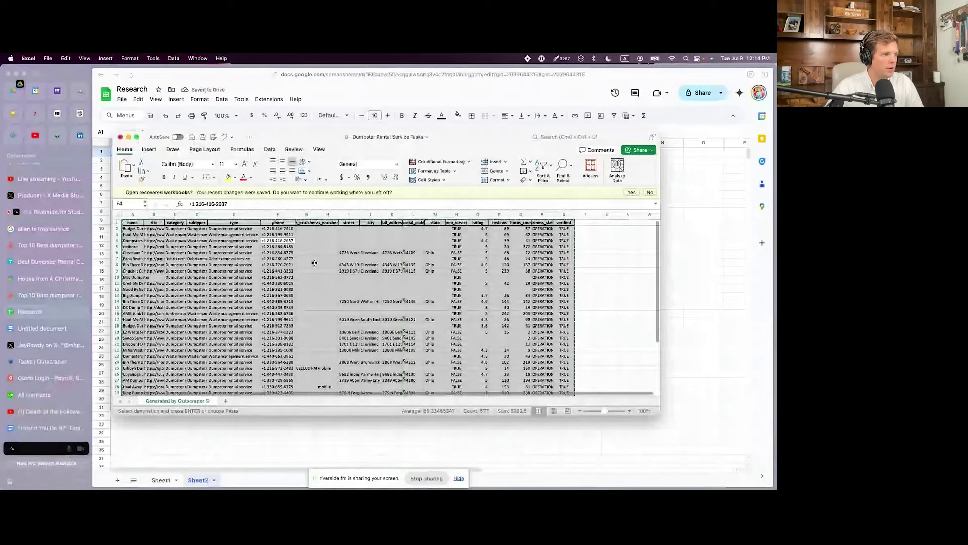
drag(324, 142, 325, 75)
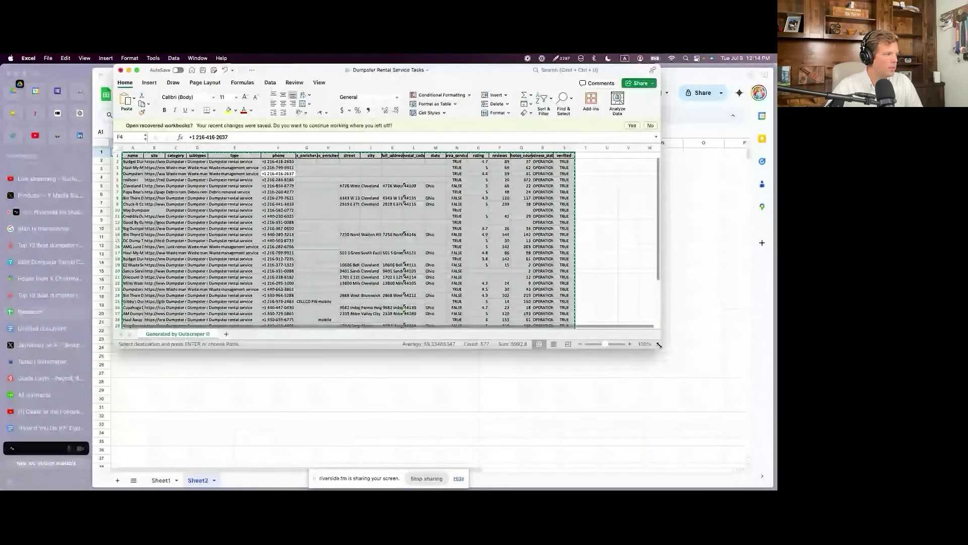
drag(659, 345, 694, 395)
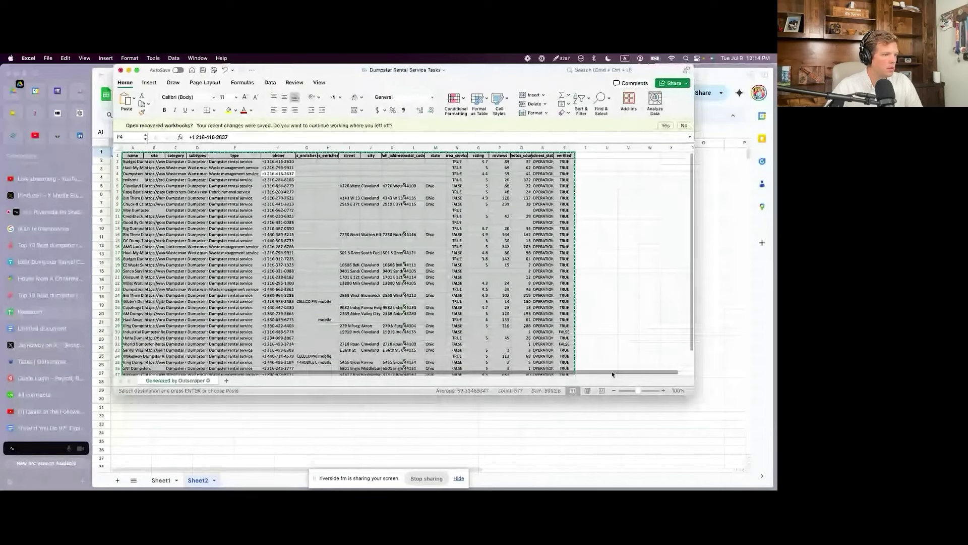
Step: In Outscraper, download the Google Maps data of the 17-, 28- and 12-result dumpster rental service tasks created at 09:17 and 09:18
click(58, 328)
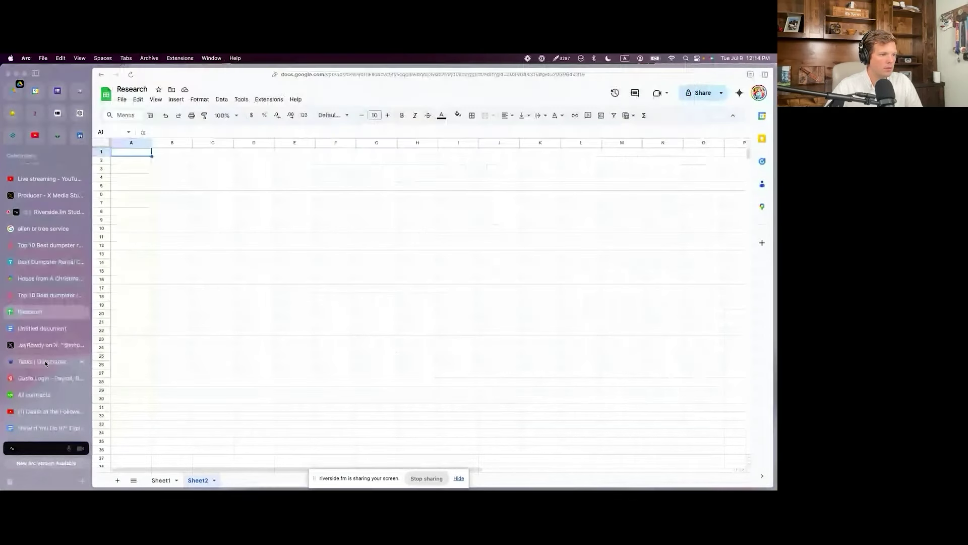
click(45, 362)
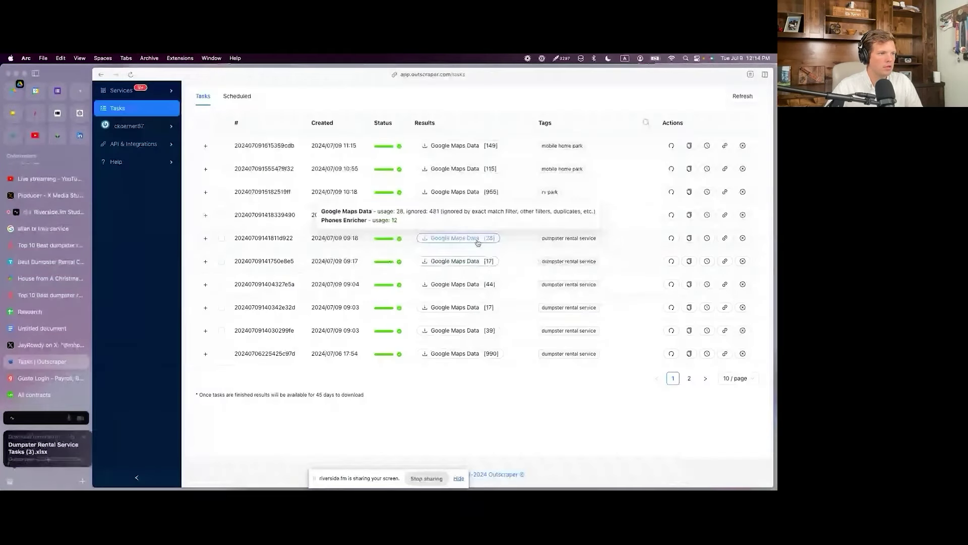
click(478, 242)
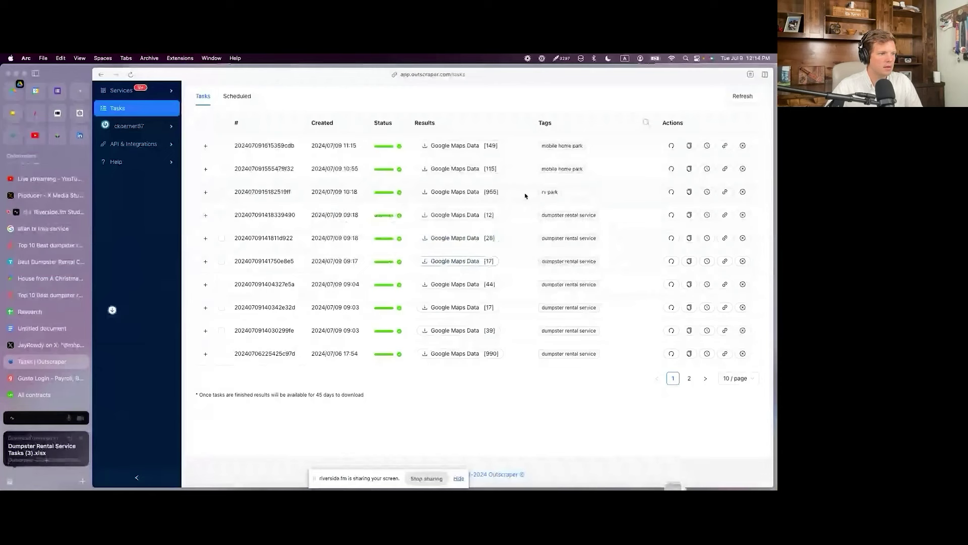
mouse_move(482, 215)
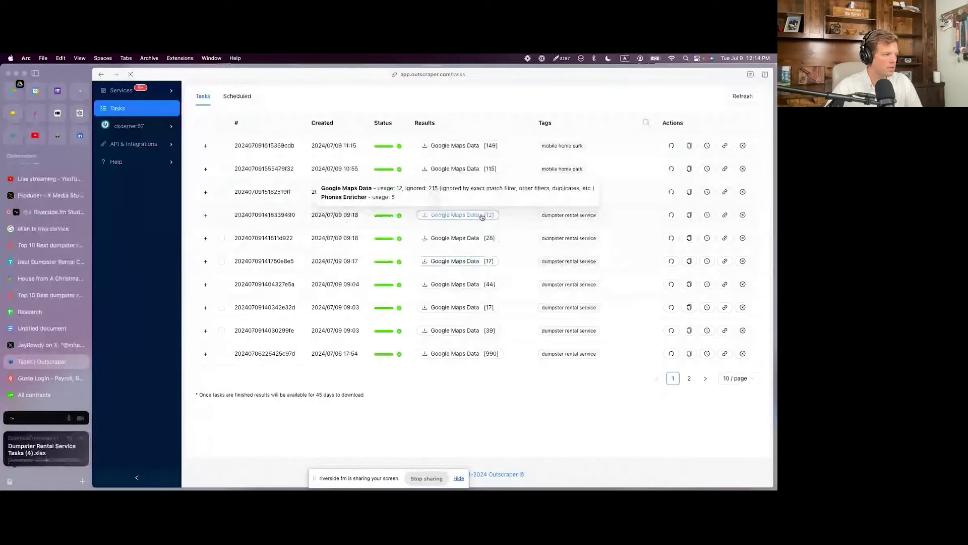
click(481, 216)
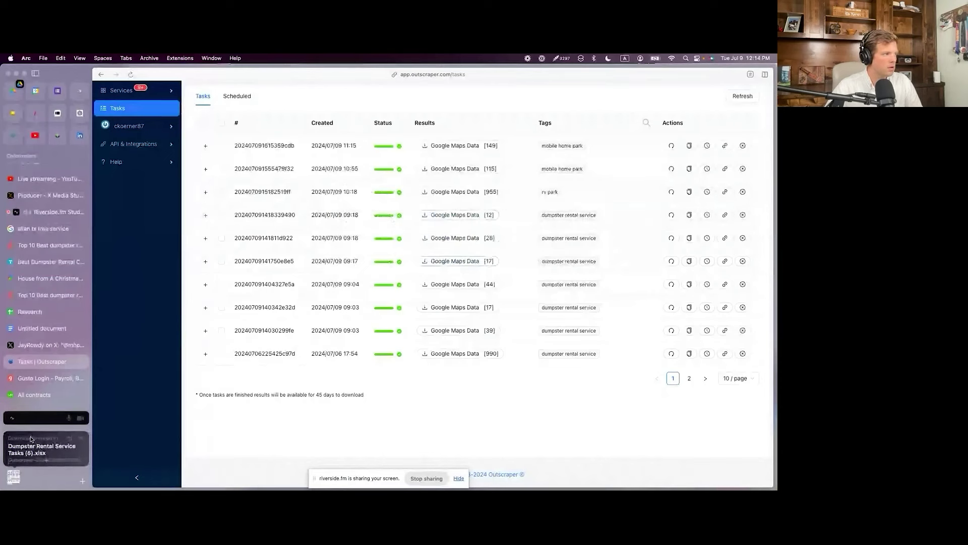
Step: Open the downloaded Dumpster Rental Service Tasks (5) workbook, enlarge its window and copy the whole sheet
click(30, 439)
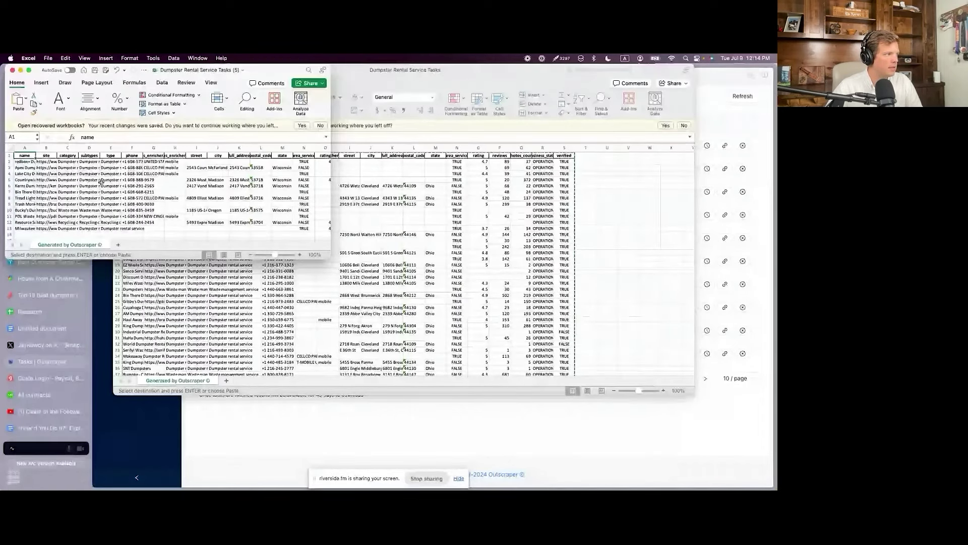
click(27, 161)
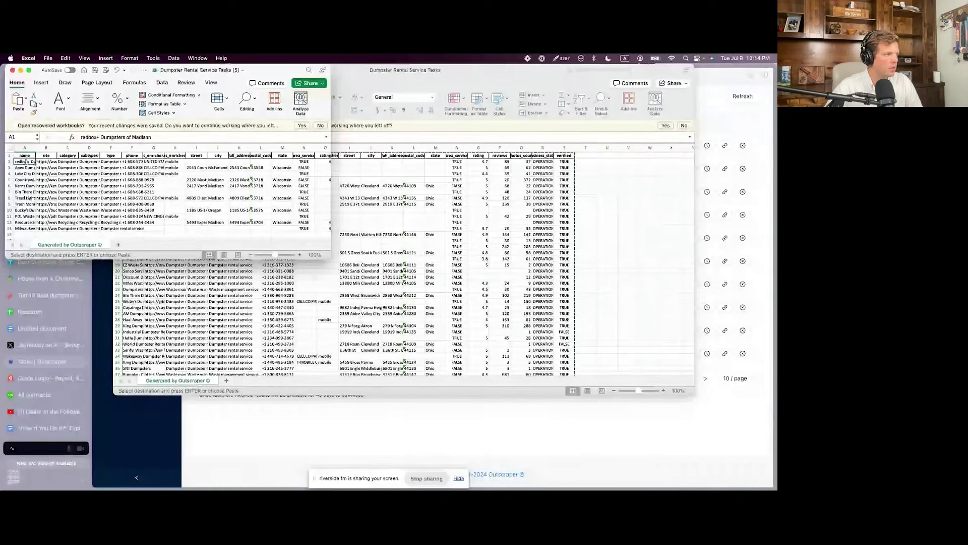
drag(27, 161, 278, 228)
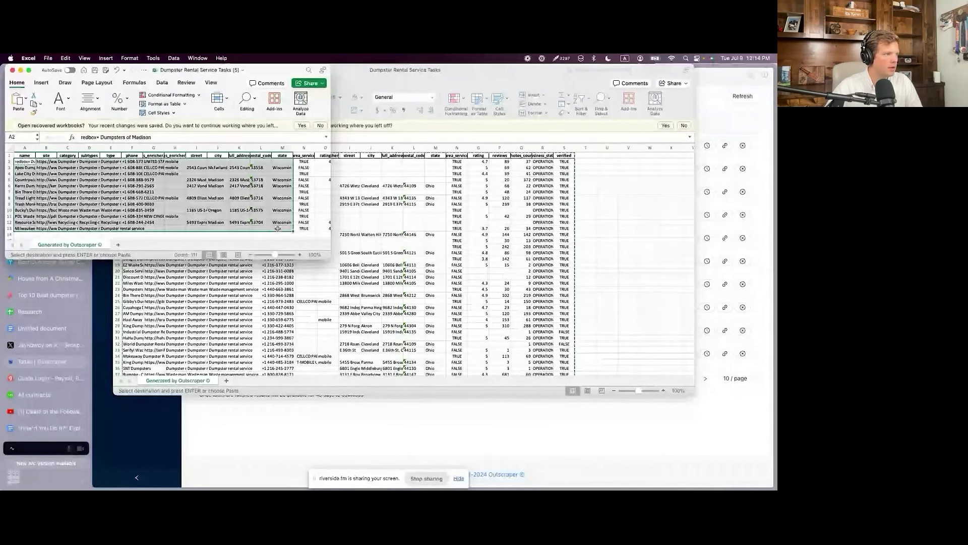
drag(331, 257, 372, 274)
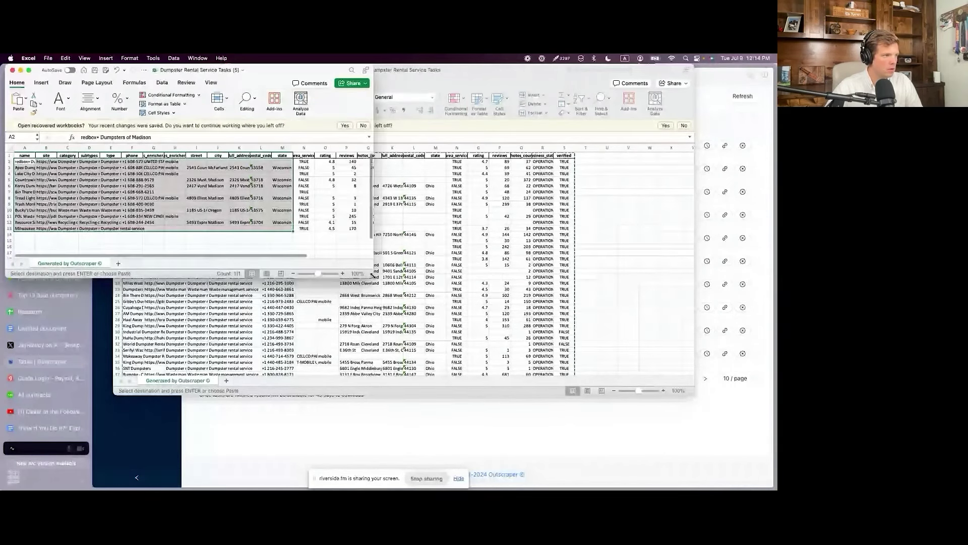
click(330, 234)
key(super+a)
key(super+c)
Step: Append the Madison rows from workbook (5) below the Cleveland rows of the Dumpster Rental Service Tasks workbook, starting at cell A41
click(564, 292)
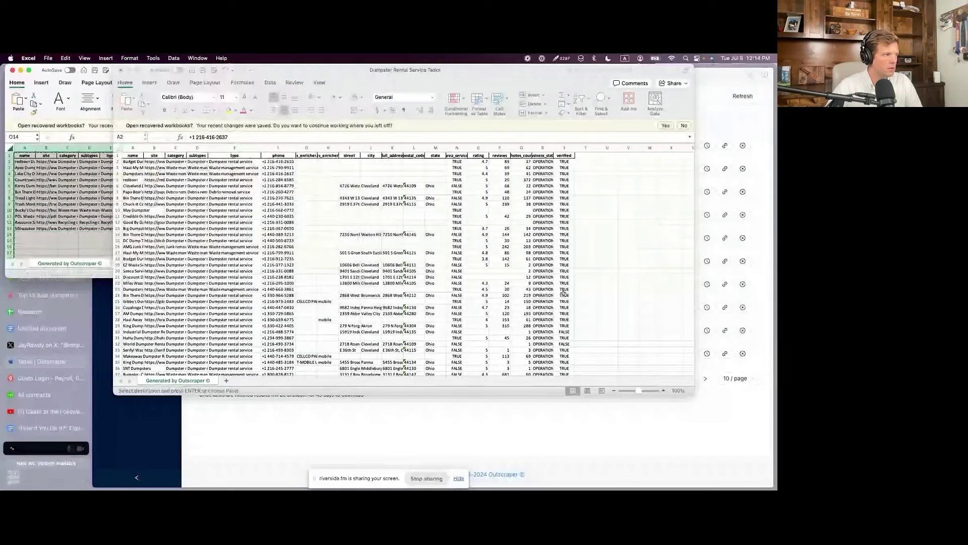
scroll(564, 293, down, 9)
click(127, 229)
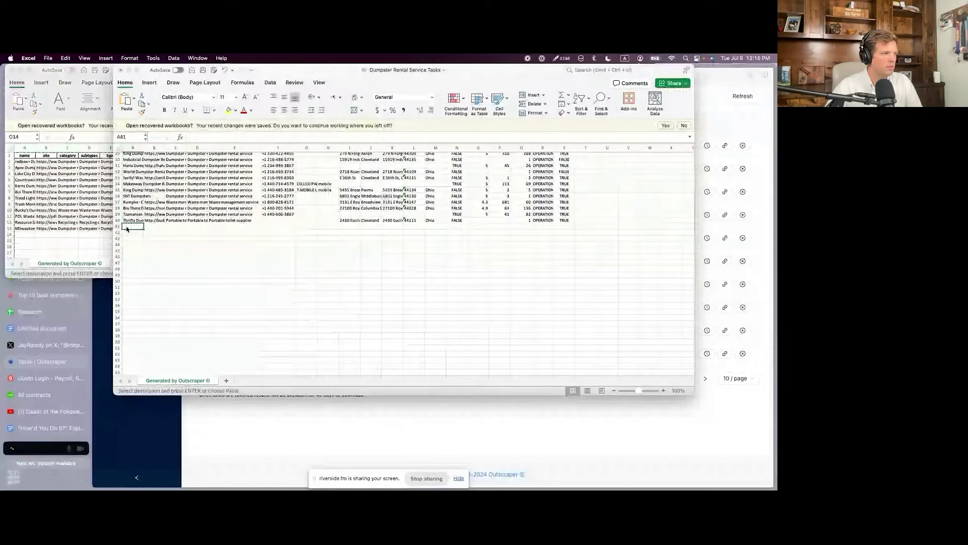
click(83, 223)
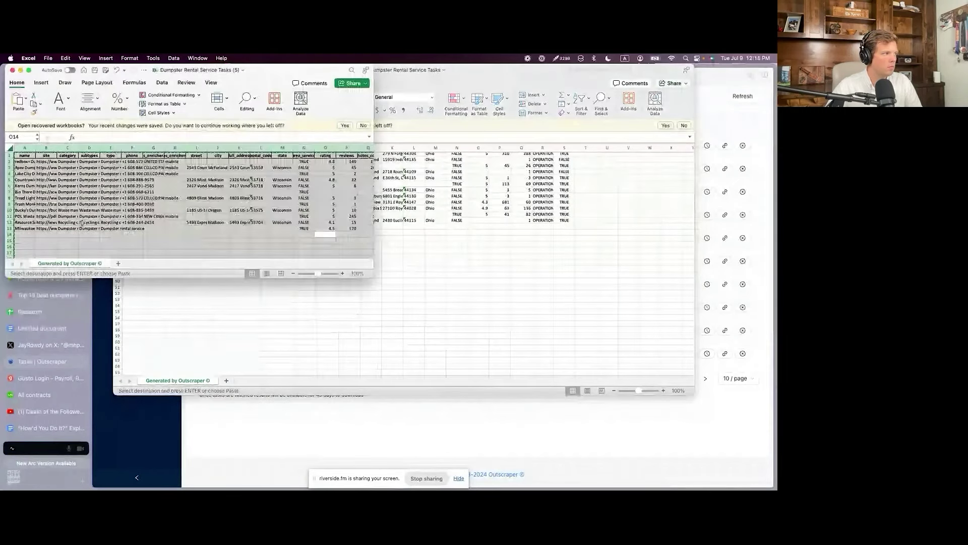
key(super+grave)
Step: Copy the Grand Rapids rows from workbook (4) into the Dumpster Rental Service Tasks workbook starting at cell A53, and close workbook (4)
key(super+grave)
key(super+grave)
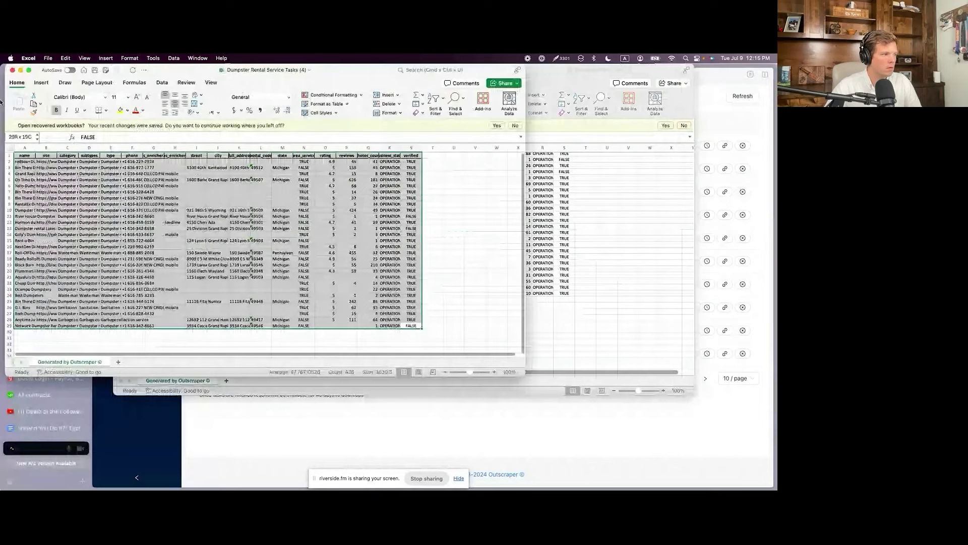
key(super+c)
key(super+grave)
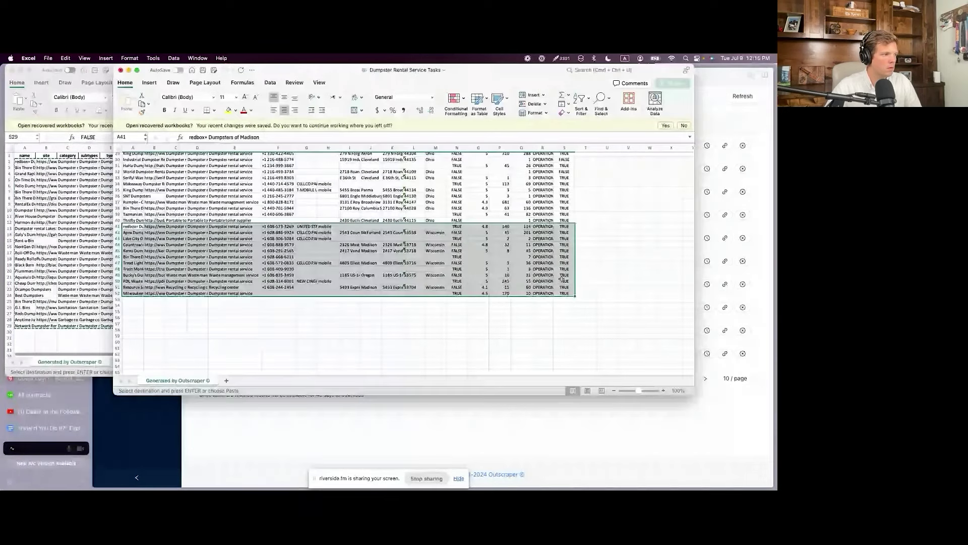
click(133, 299)
key(super+v)
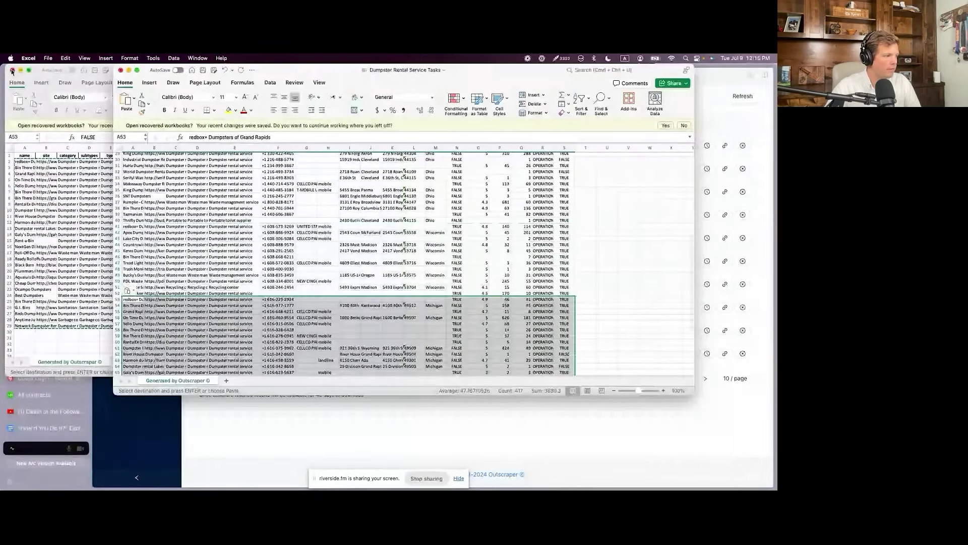
click(12, 71)
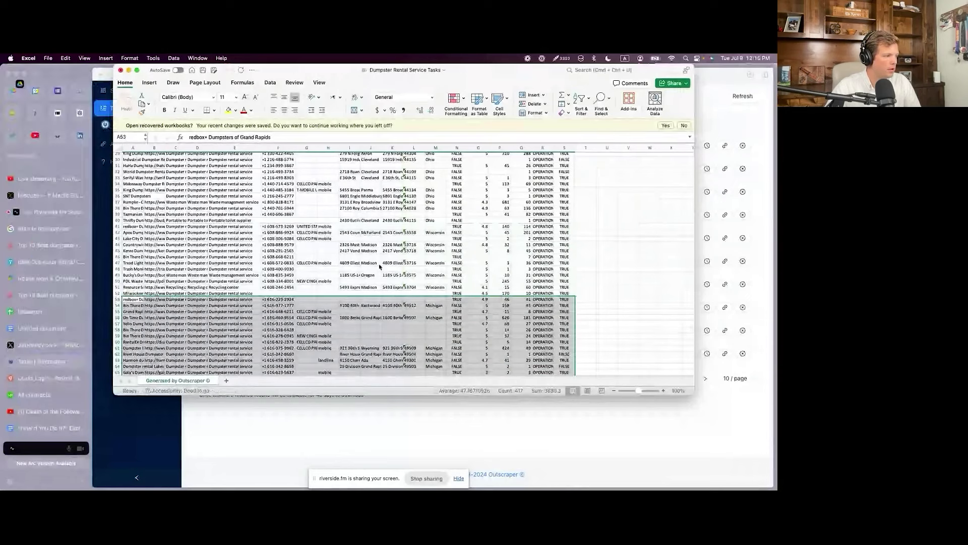
Step: Open the Dumpster Rental Service Tasks (3) workbook and append its Fort Wayne rows to the combined table, starting at cell A81
click(14, 484)
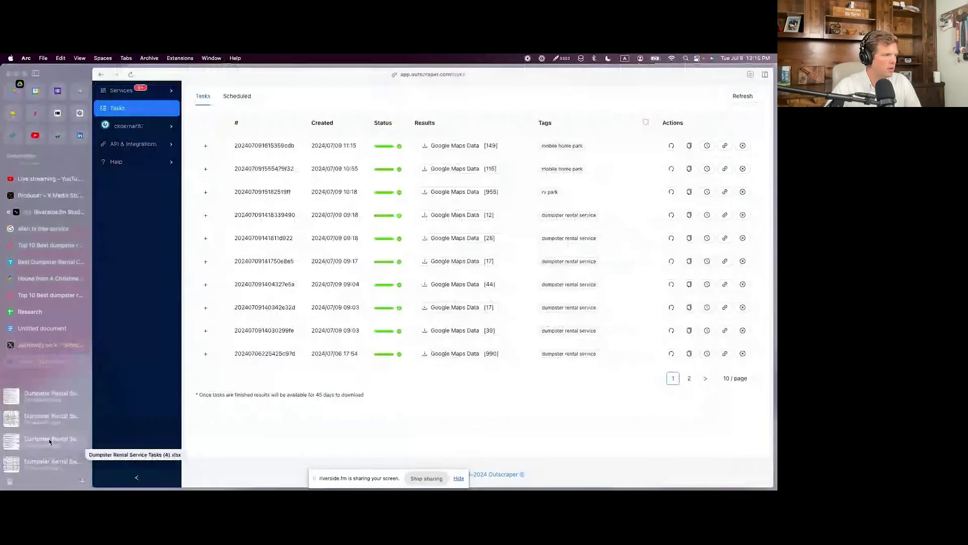
click(48, 440)
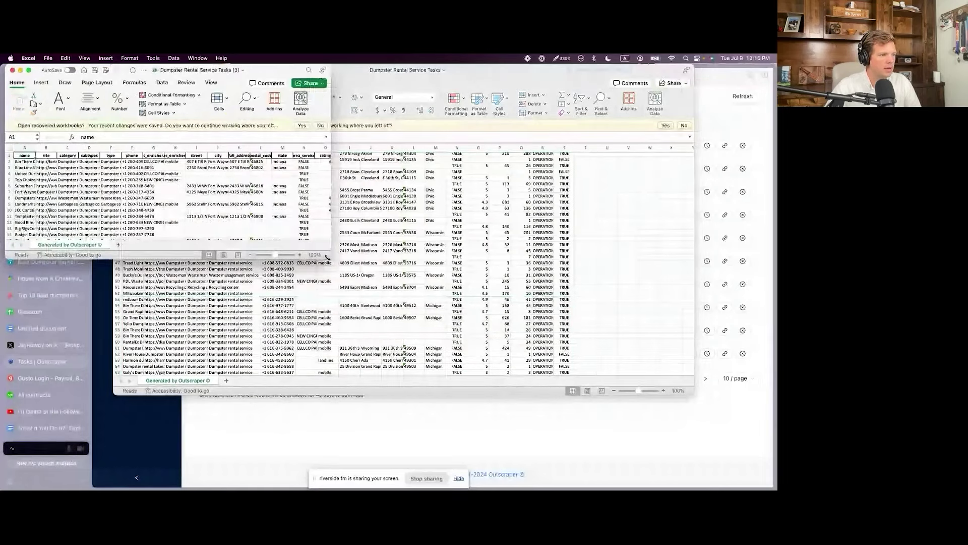
drag(326, 257, 540, 464)
drag(339, 77, 433, 98)
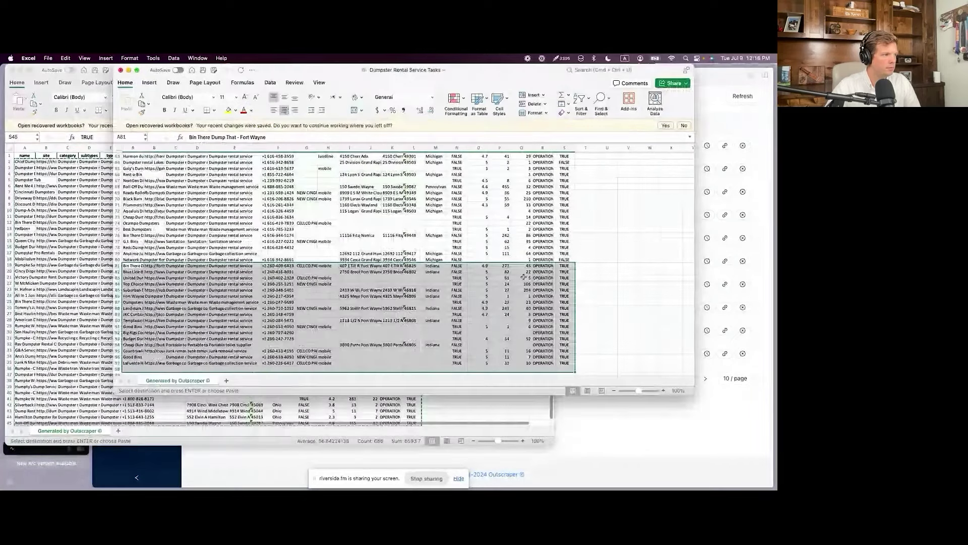
Step: Paste the copied Cincinnati rows below the Fort Wayne rows of the combined table, starting at cell A98
scroll(132, 259, down, 5)
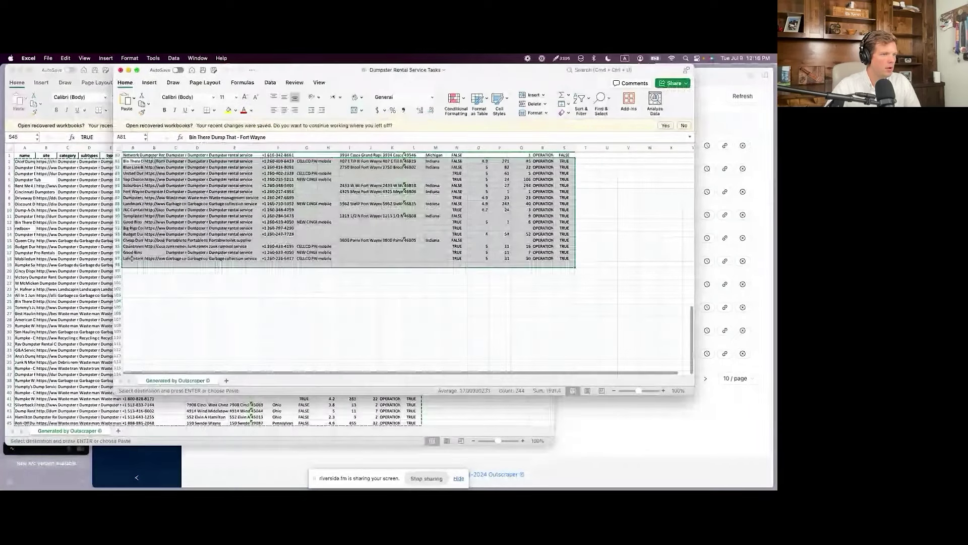
click(132, 264)
key(cmd+v)
scroll(348, 295, down, 5)
scroll(120, 315, up, 20)
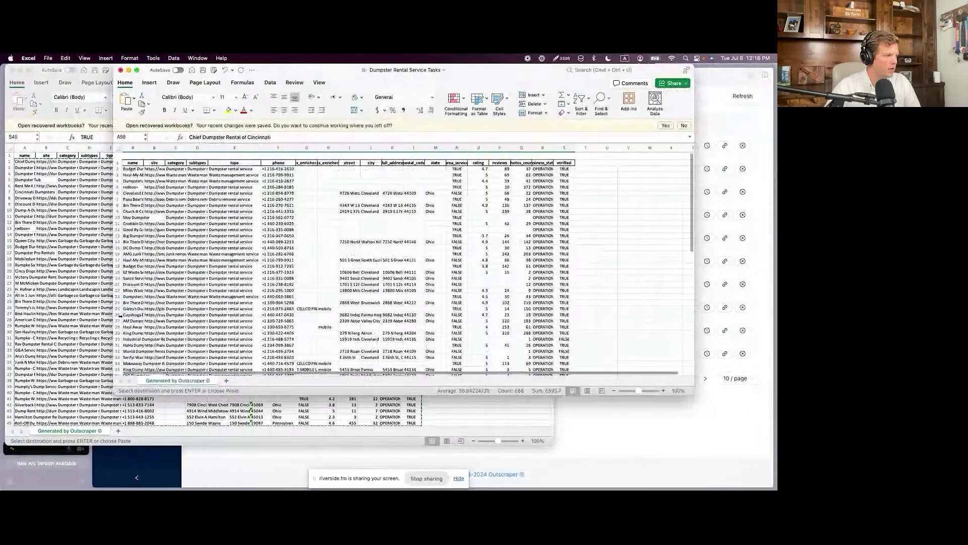
Step: Open the Dumpster Rental Service Tasks (1) workbook from the Downloads folder and copy its Toledo rows
click(11, 484)
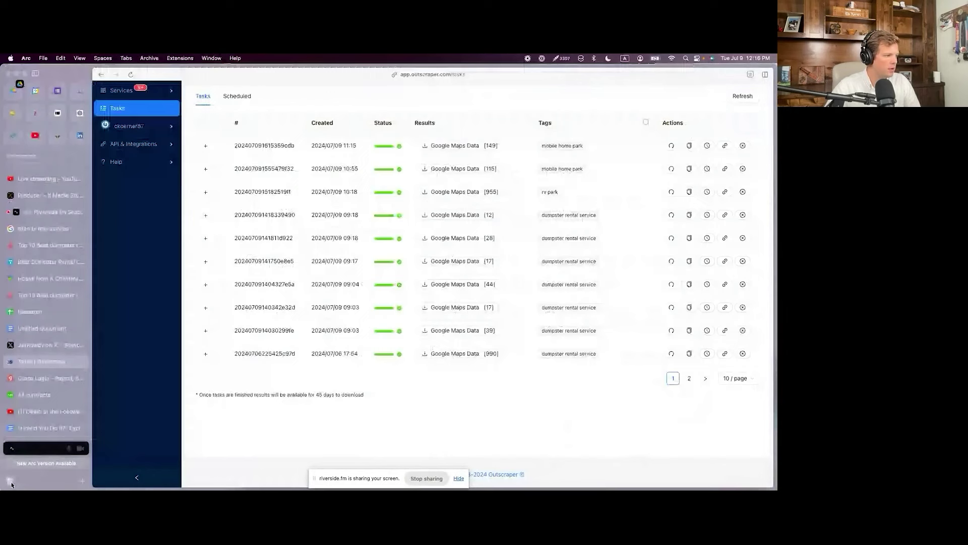
mouse_move(8, 486)
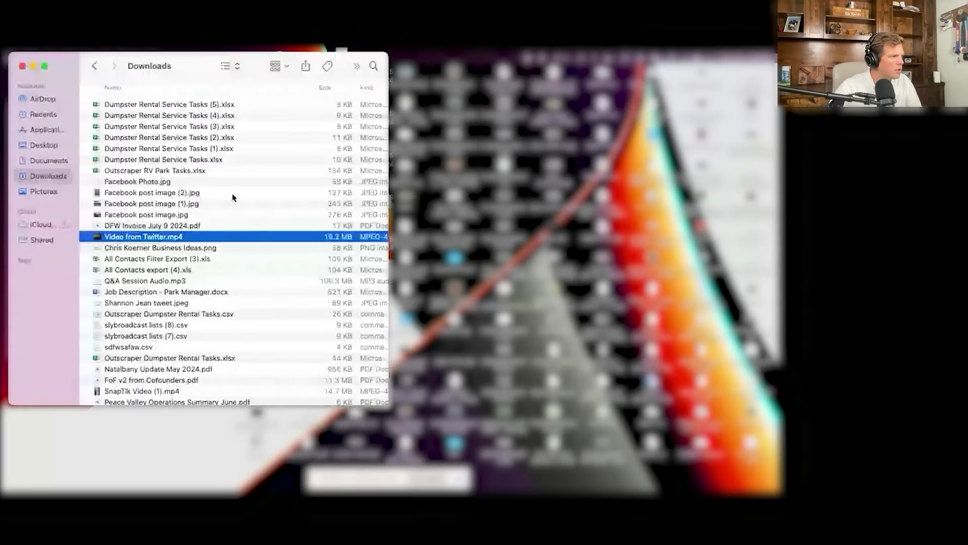
click(189, 159)
scroll(189, 158, right, 1)
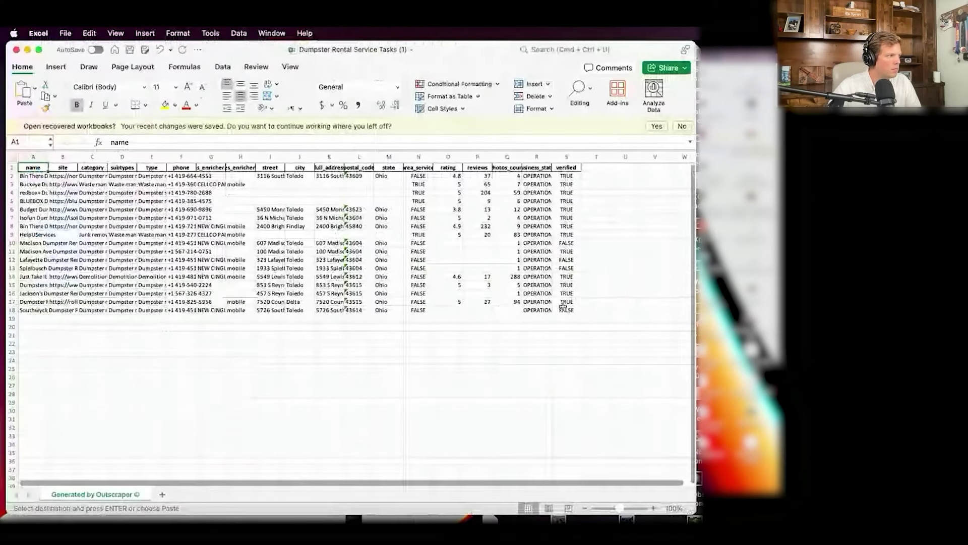
drag(563, 308, 33, 167)
key(super+c)
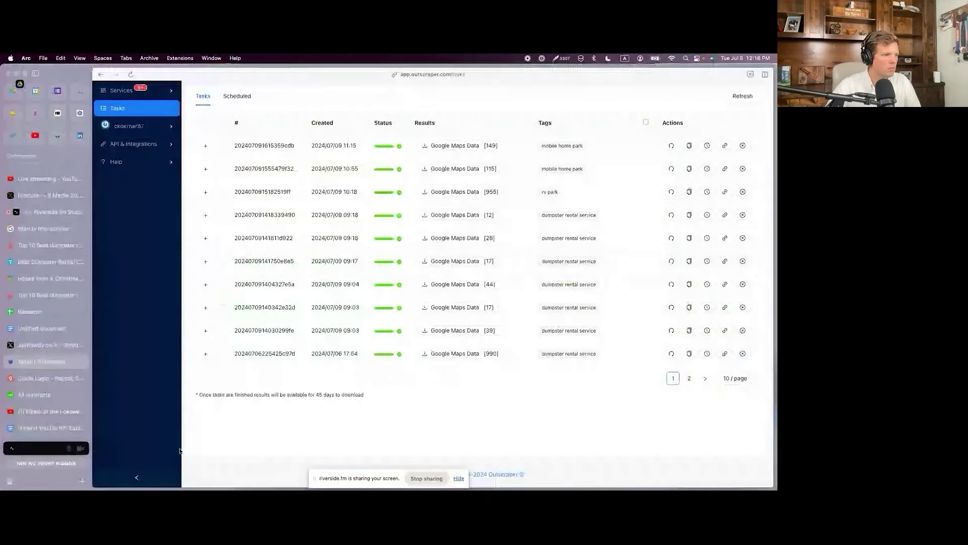
Step: Add filters to the whole combined Dumpster Rental Service Tasks table in Excel and sort it by city from A to Z
key(super+Tab)
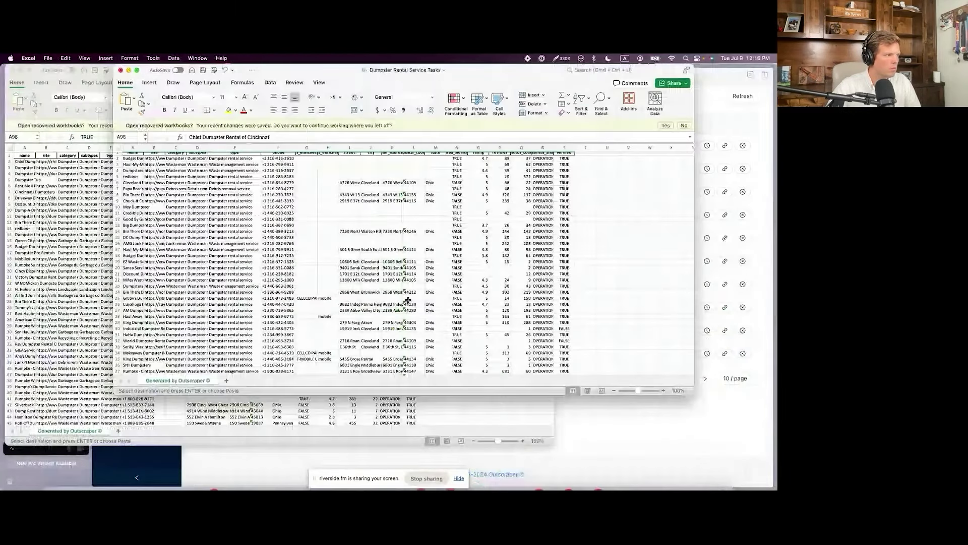
drag(408, 300, 167, 145)
click(119, 149)
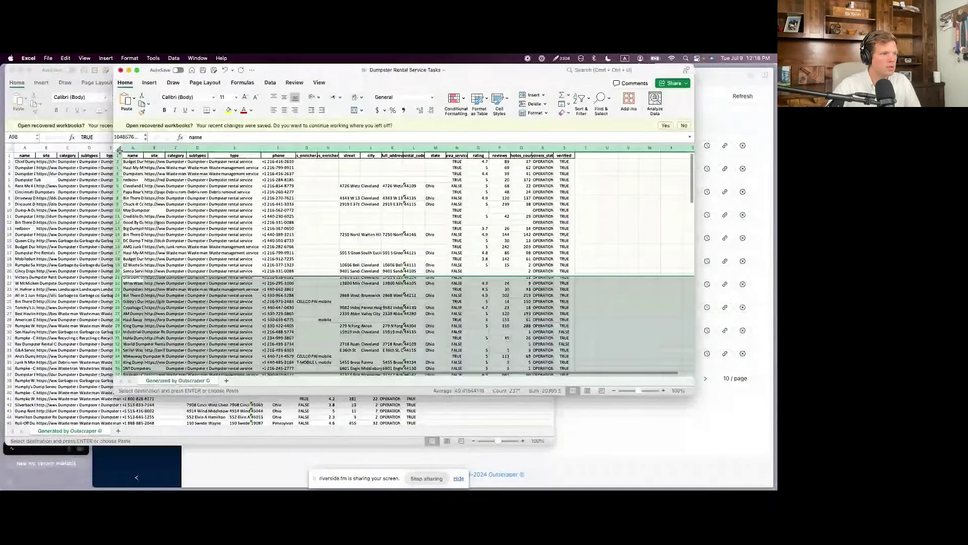
click(582, 98)
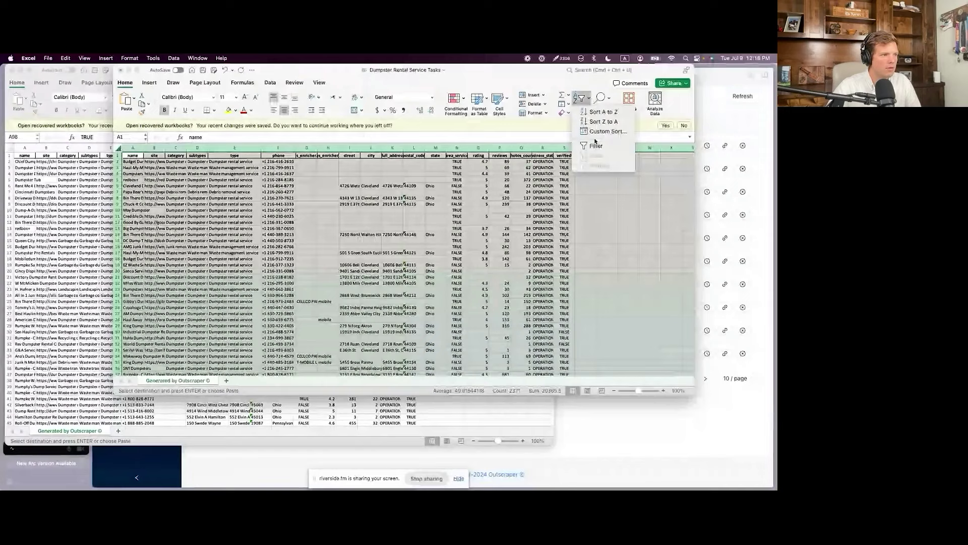
click(595, 145)
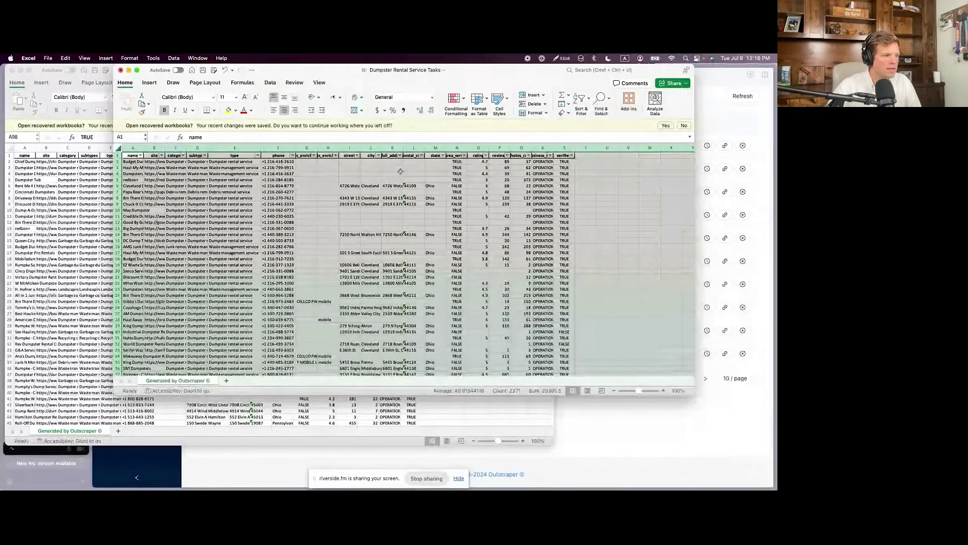
click(379, 155)
click(412, 183)
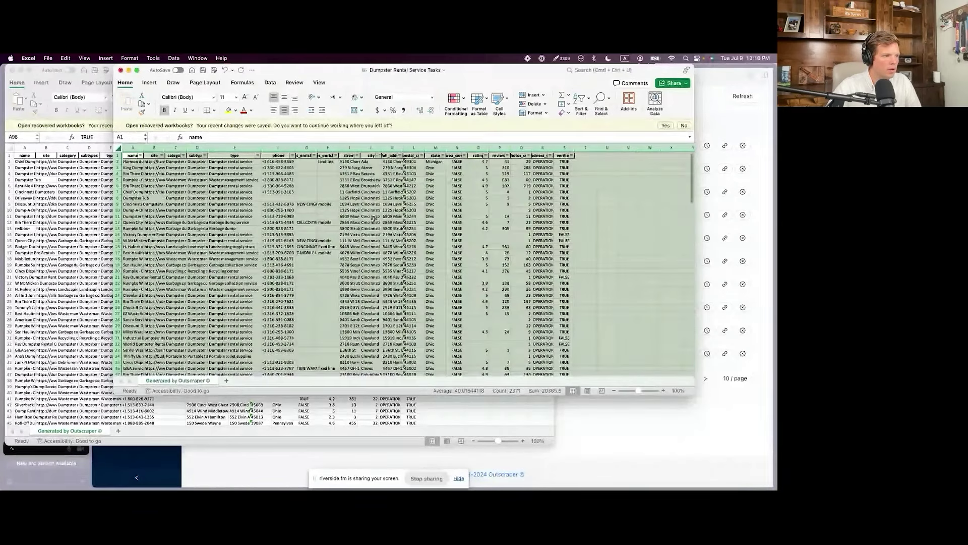
Step: Review the city column of the sorted table to check which cities are listed and where the entries without an address begin
scroll(372, 218, down, 5)
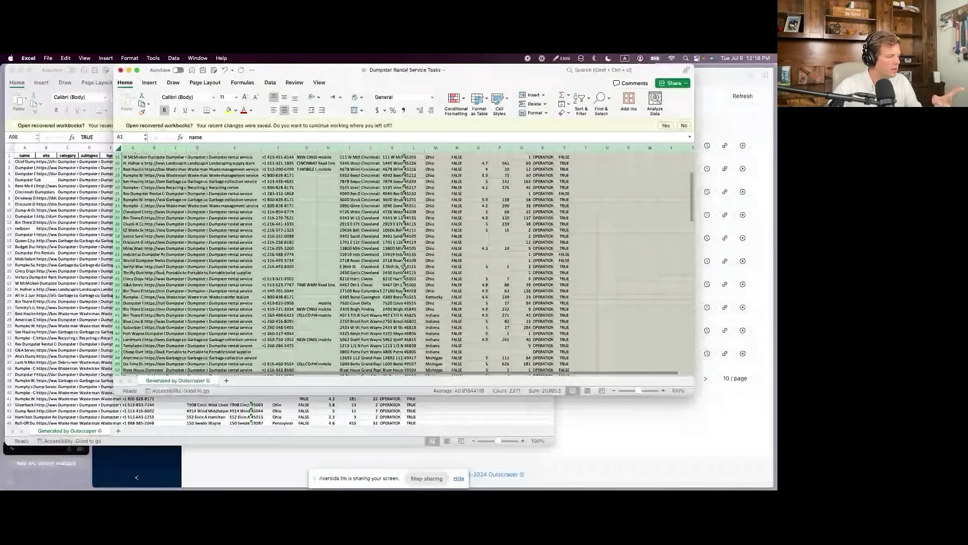
scroll(383, 283, down, 5)
click(374, 292)
scroll(374, 294, down, 5)
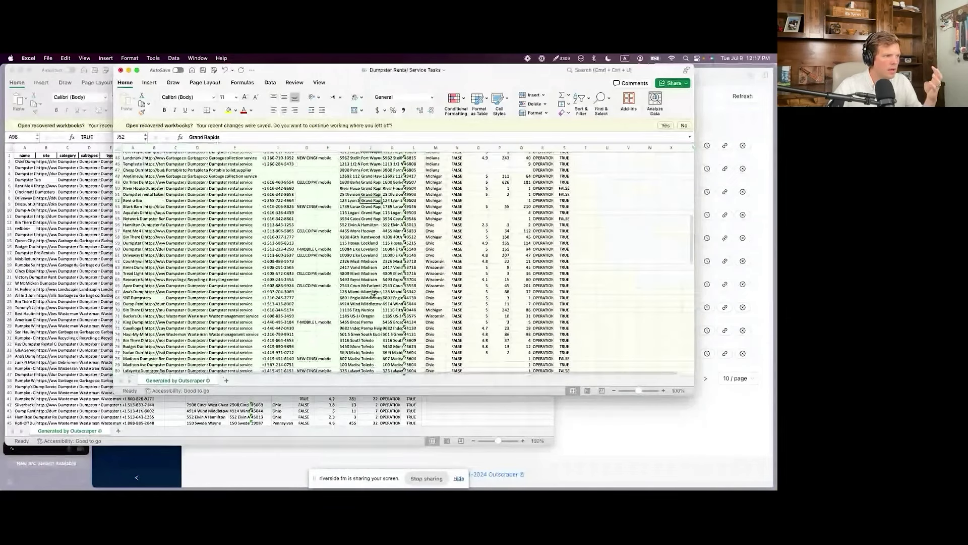
click(373, 273)
scroll(373, 274, down, 5)
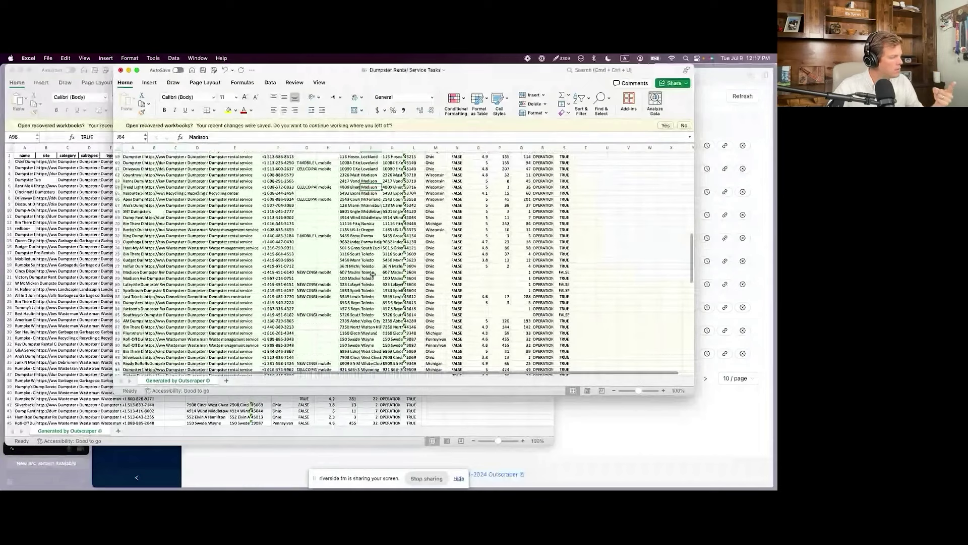
scroll(417, 247, up, 20)
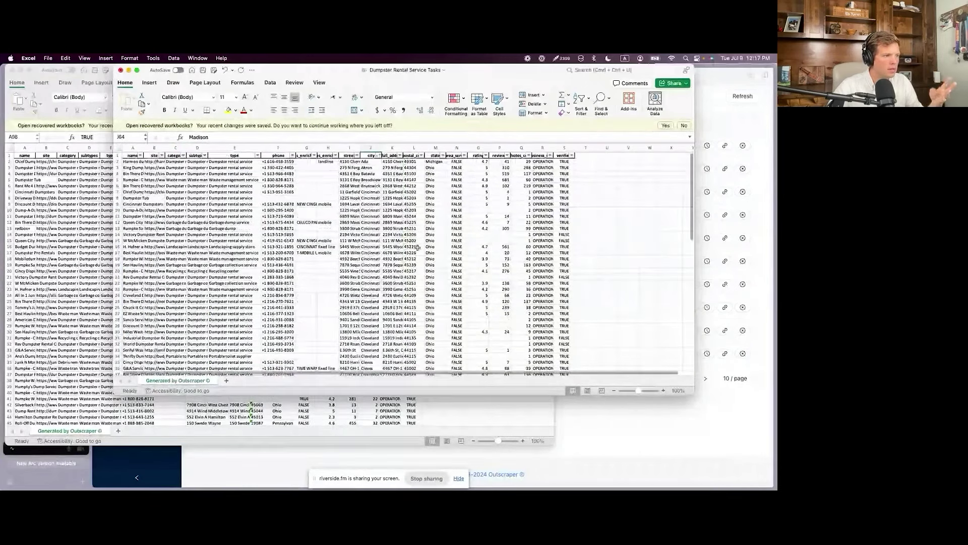
scroll(417, 247, down, 15)
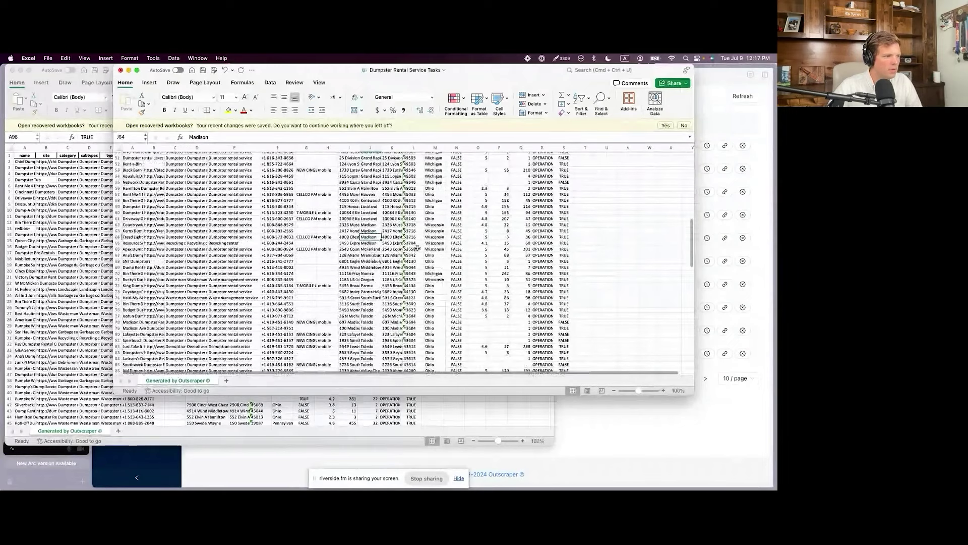
scroll(417, 247, down, 15)
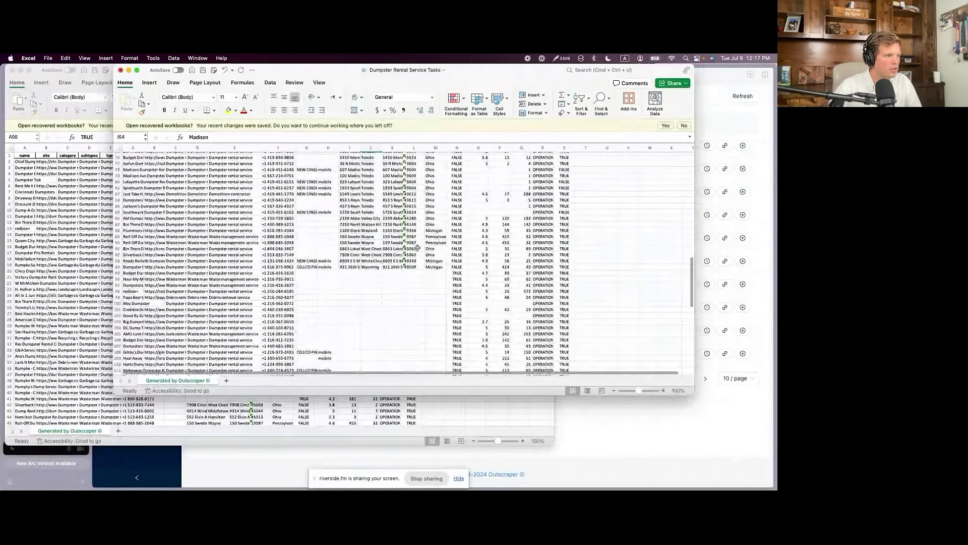
scroll(418, 247, down, 9)
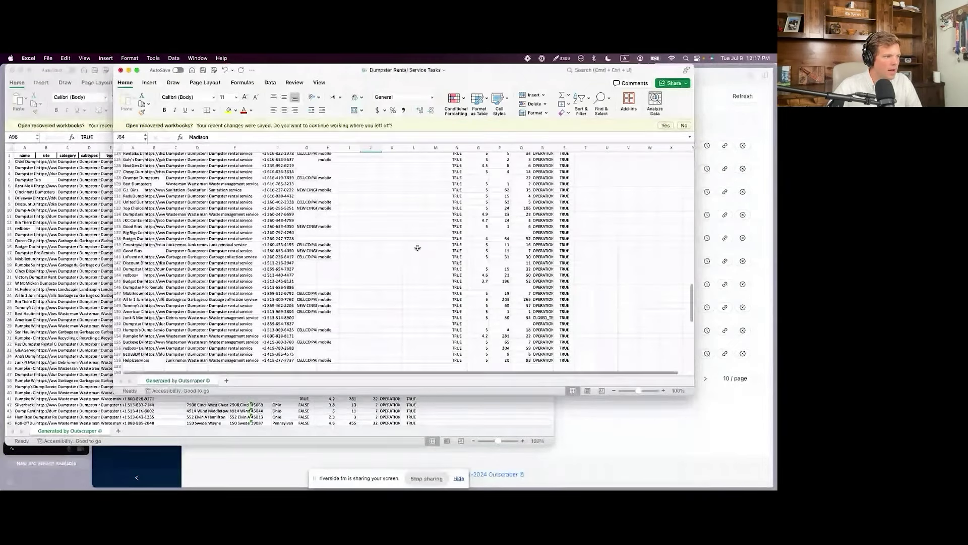
scroll(418, 247, up, 14)
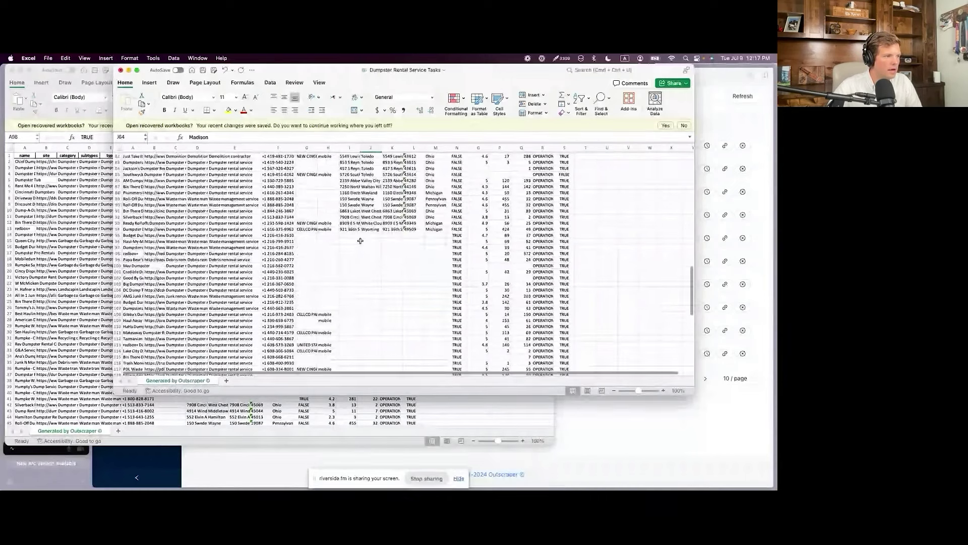
Step: Examine the rows with blank street, city and state cells and compare them with the addressed rows above
drag(360, 241, 455, 303)
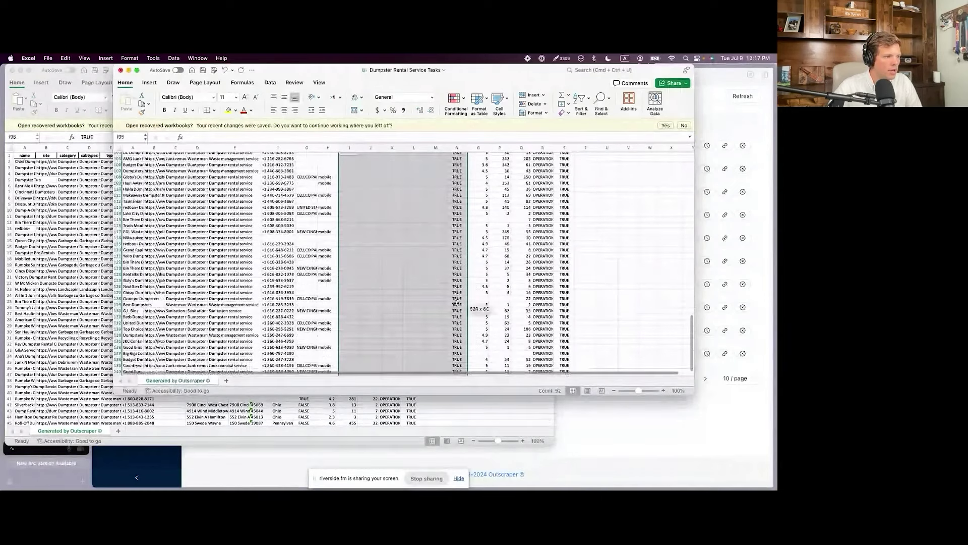
scroll(403, 283, up, 10)
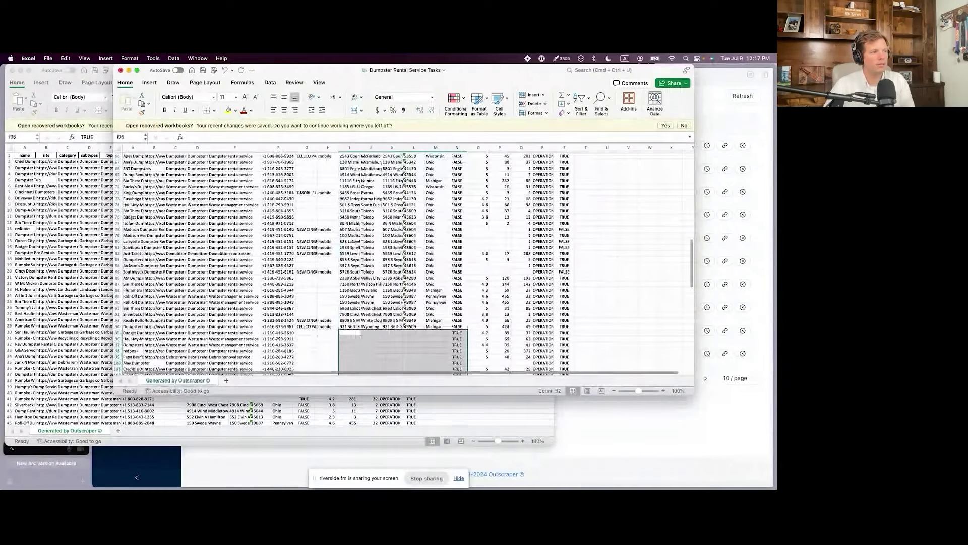
scroll(379, 277, up, 20)
scroll(378, 276, down, 3)
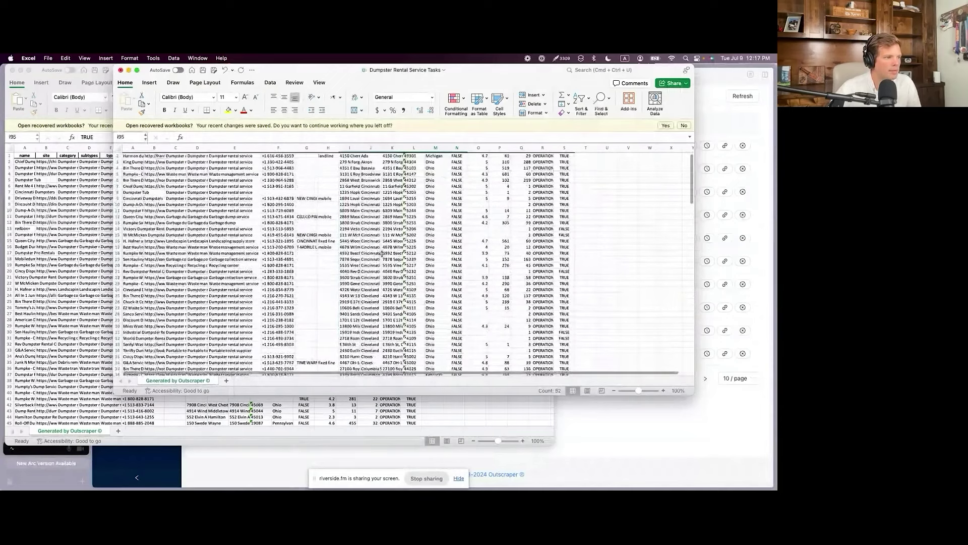
scroll(381, 254, up, 1)
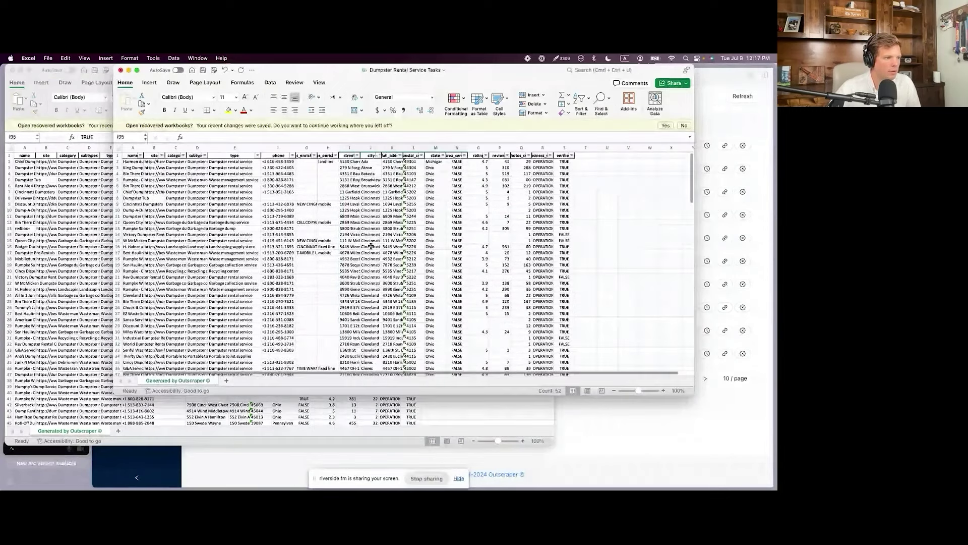
scroll(371, 245, down, 7)
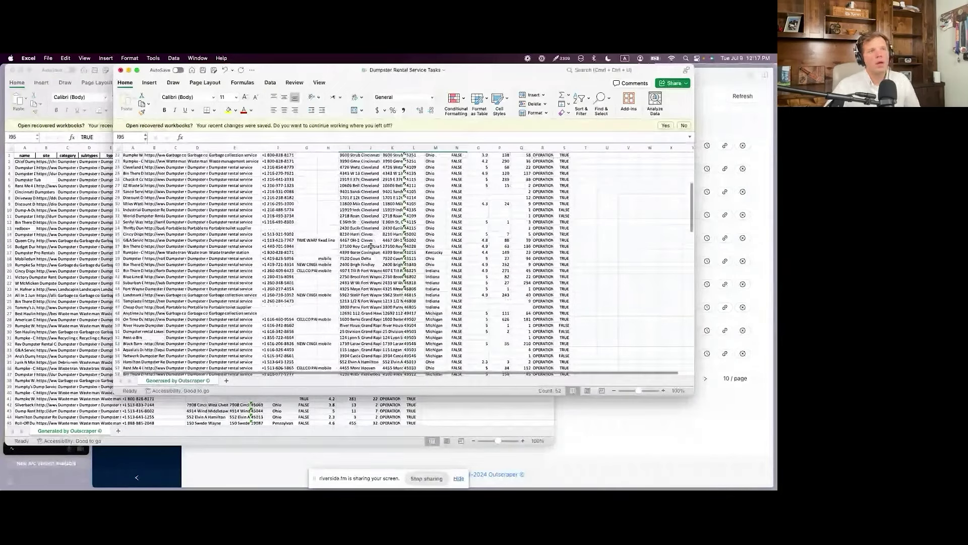
scroll(371, 245, down, 10)
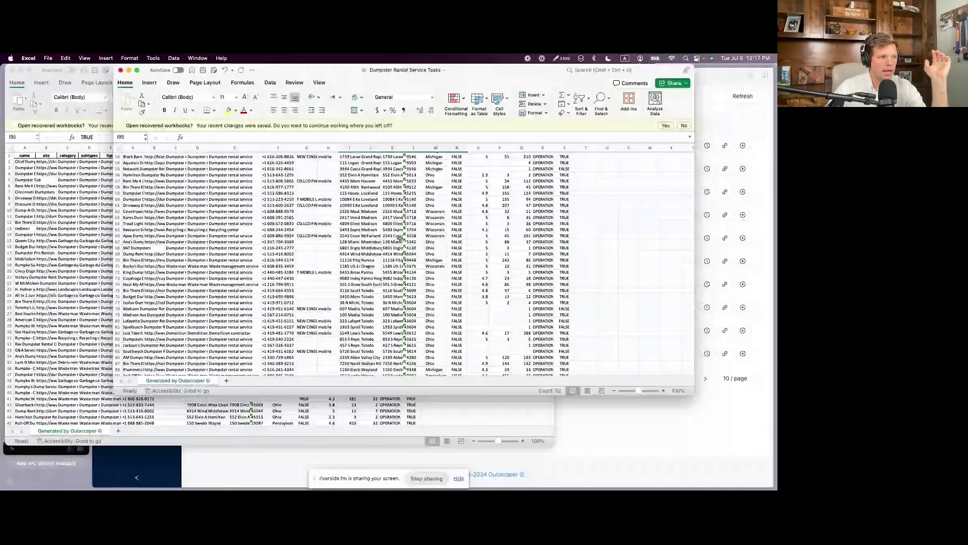
scroll(400, 237, up, 15)
scroll(403, 230, down, 20)
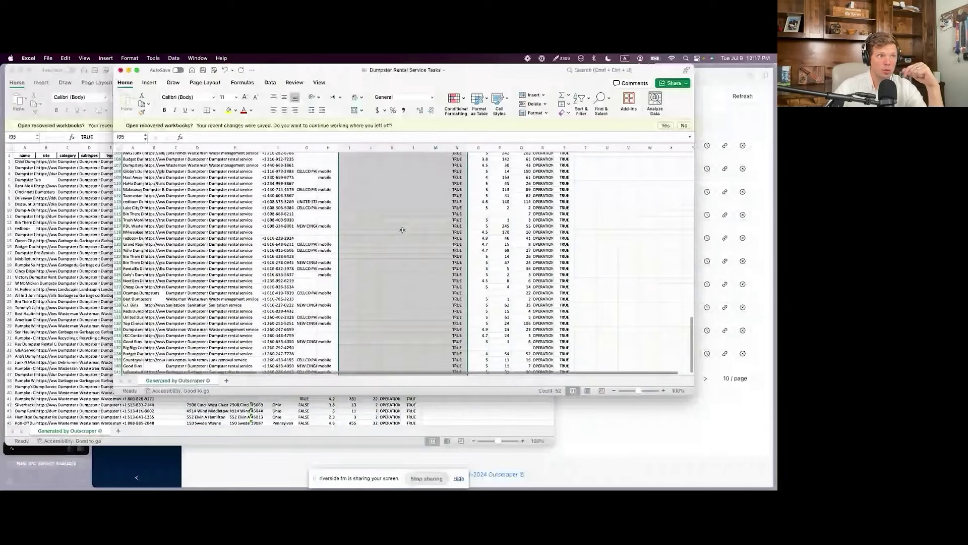
scroll(403, 230, up, 2)
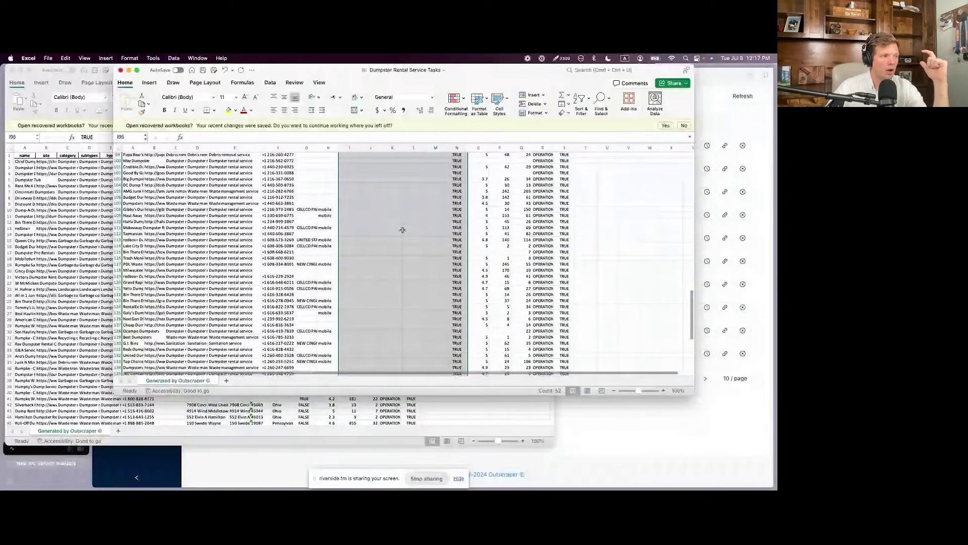
scroll(402, 230, down, 9)
scroll(398, 230, up, 12)
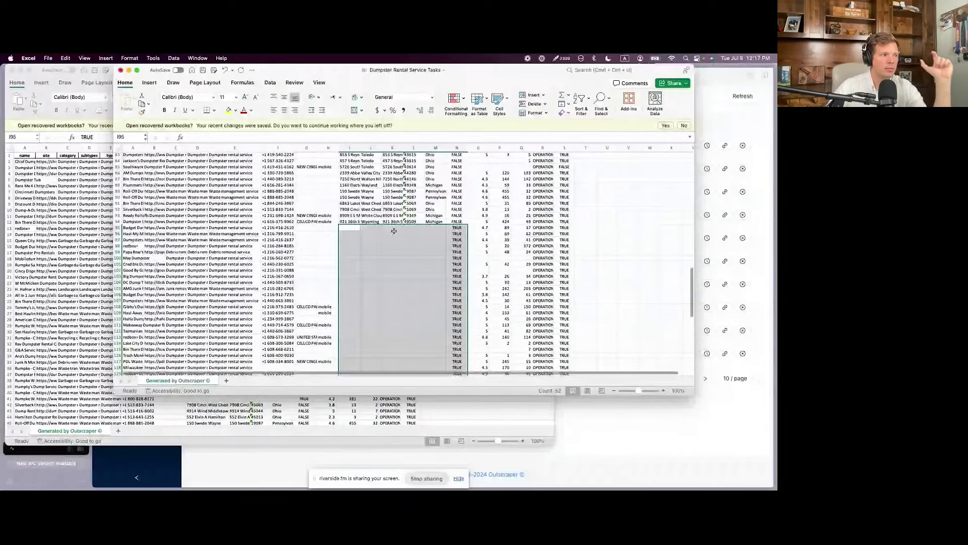
click(374, 235)
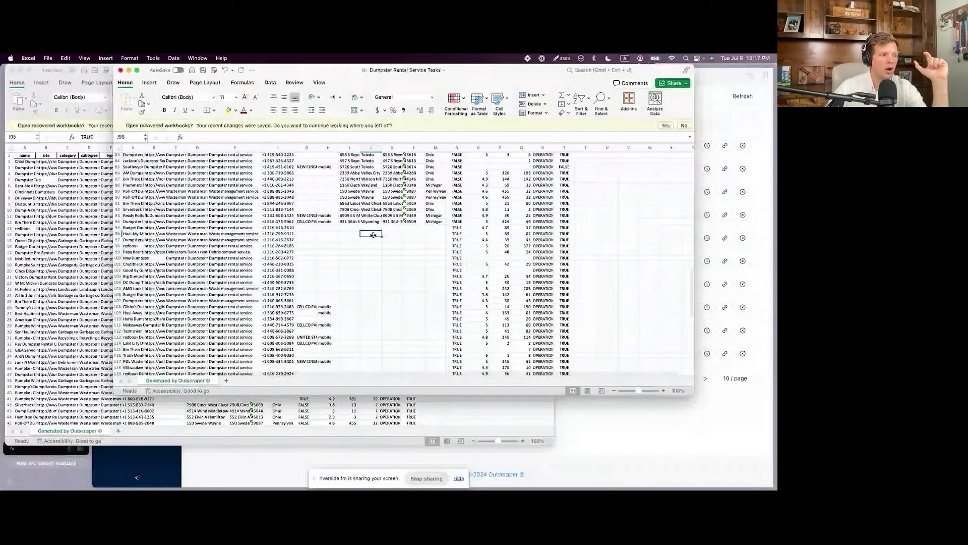
drag(373, 235, 379, 482)
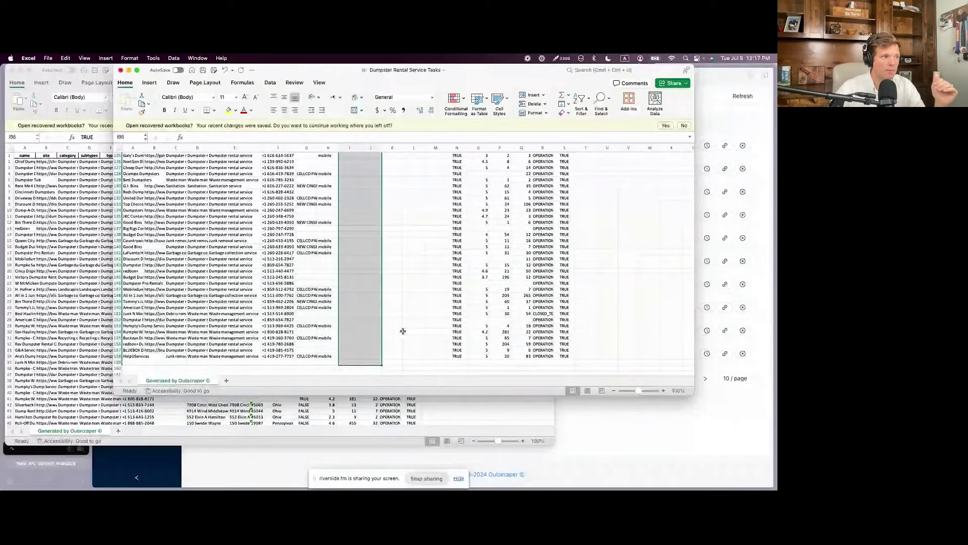
scroll(421, 256, up, 10)
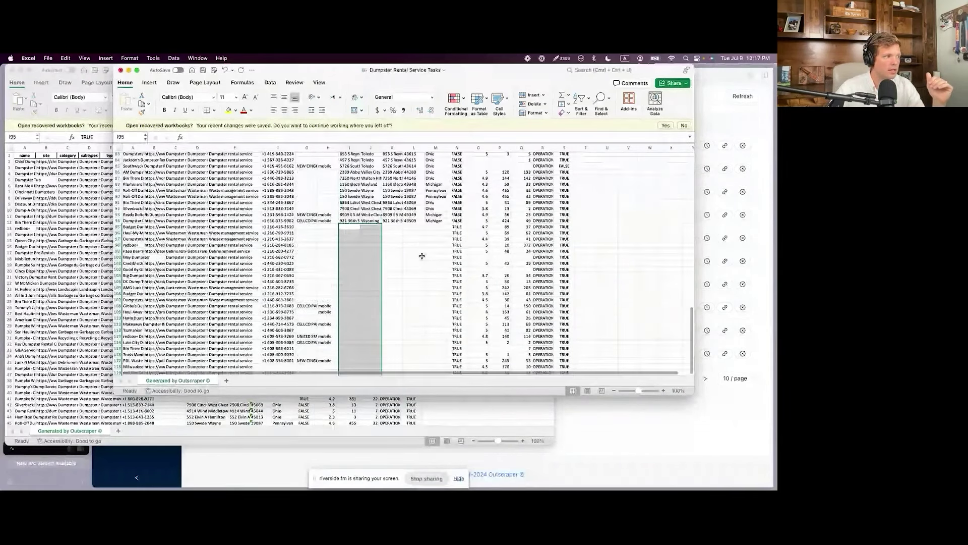
click(392, 233)
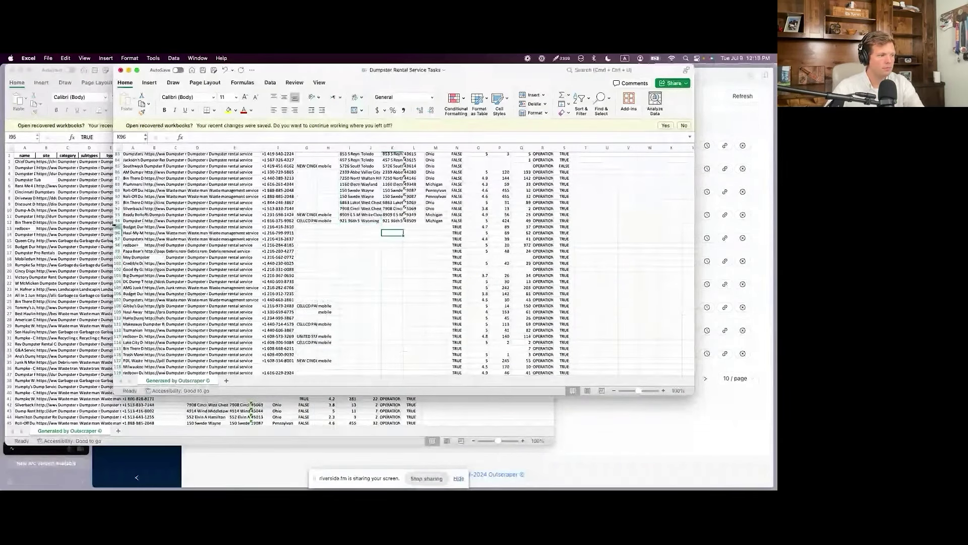
Step: Delete all the rows without an address at the end of the combined table
drag(117, 226, 118, 374)
scroll(398, 253, up, 12)
scroll(398, 253, up, 18)
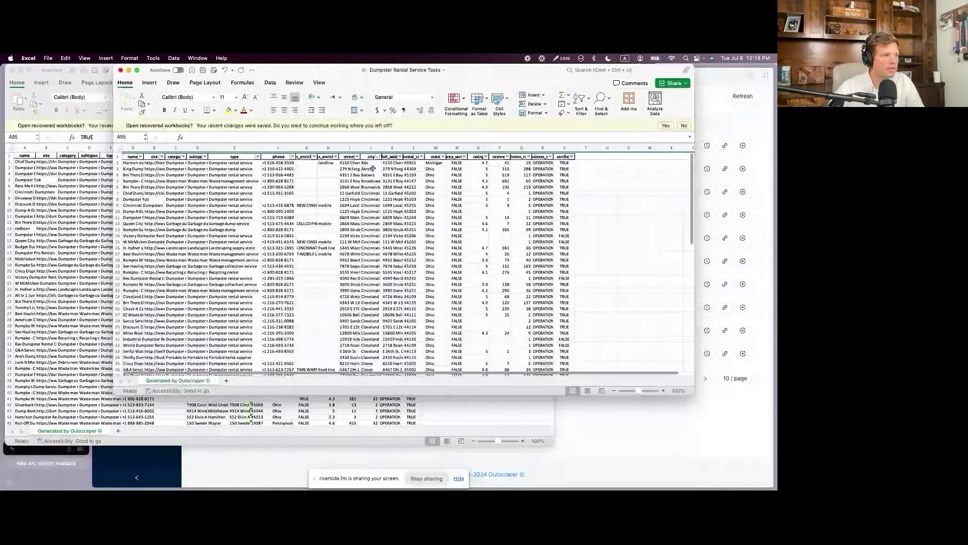
Step: Sort the remaining addressed businesses by the phone column in ascending order
scroll(374, 171, down, 1)
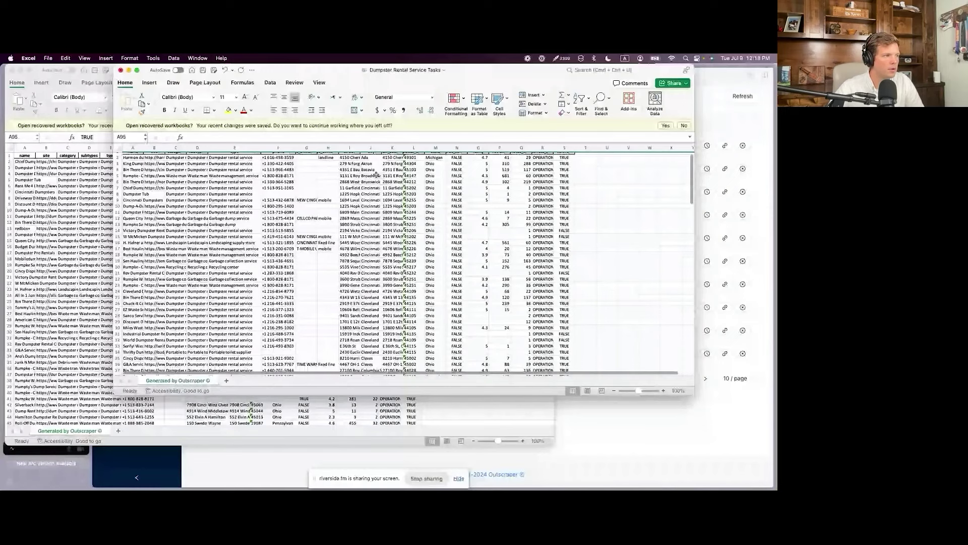
scroll(376, 174, down, 18)
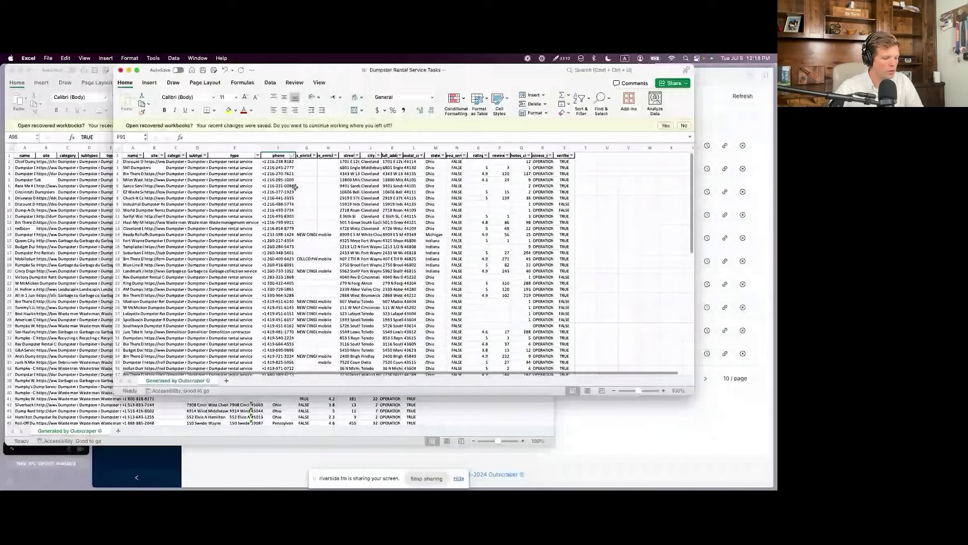
scroll(283, 164, down, 4)
click(284, 164)
Step: Remove the +1 prefix from every number in the phone column by replacing all occurrences with nothing
click(279, 147)
key(super+f)
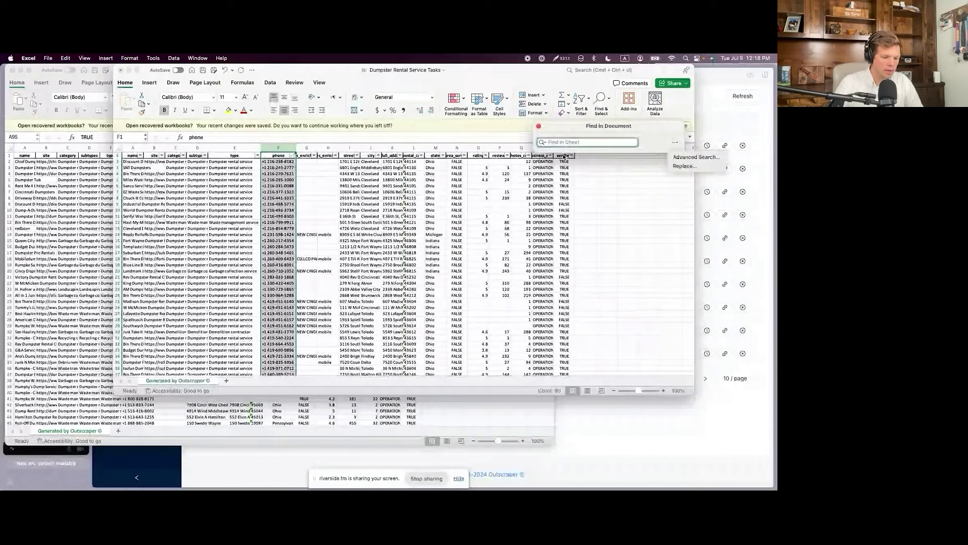
click(684, 166)
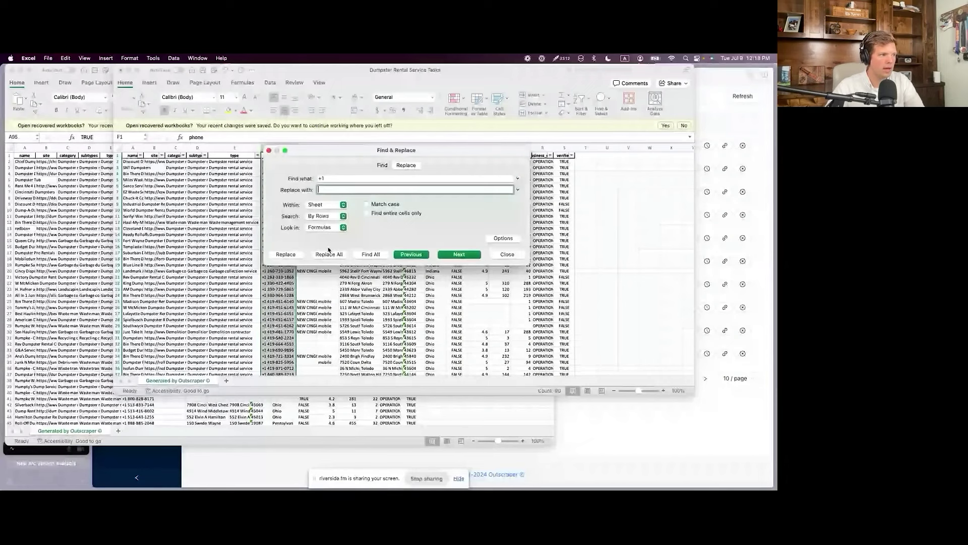
click(327, 253)
Step: Strip the hyphens from all phone column numbers by replacing "-" with nothing, and check the column down to its last rows
click(341, 179)
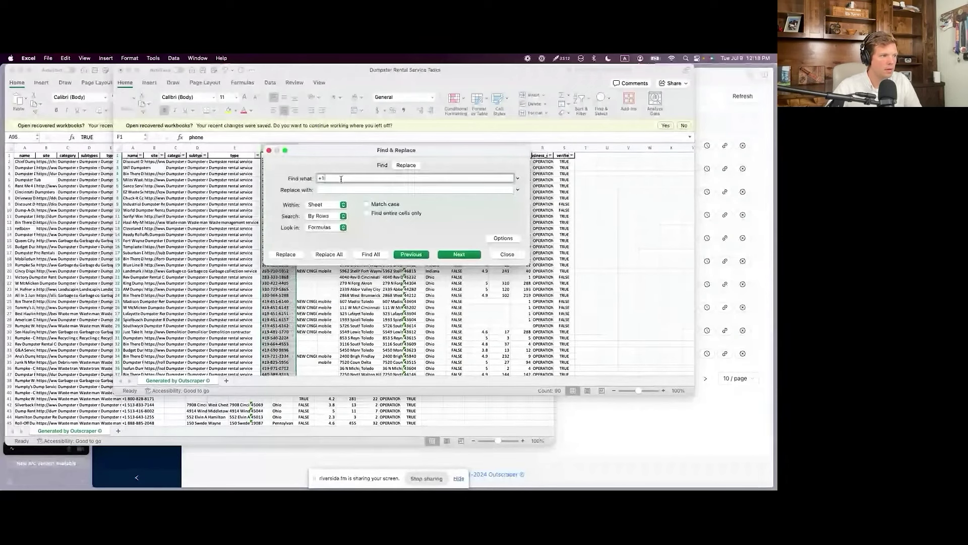
key(BackSpace)
key(BackSpace)
text(-)
click(327, 254)
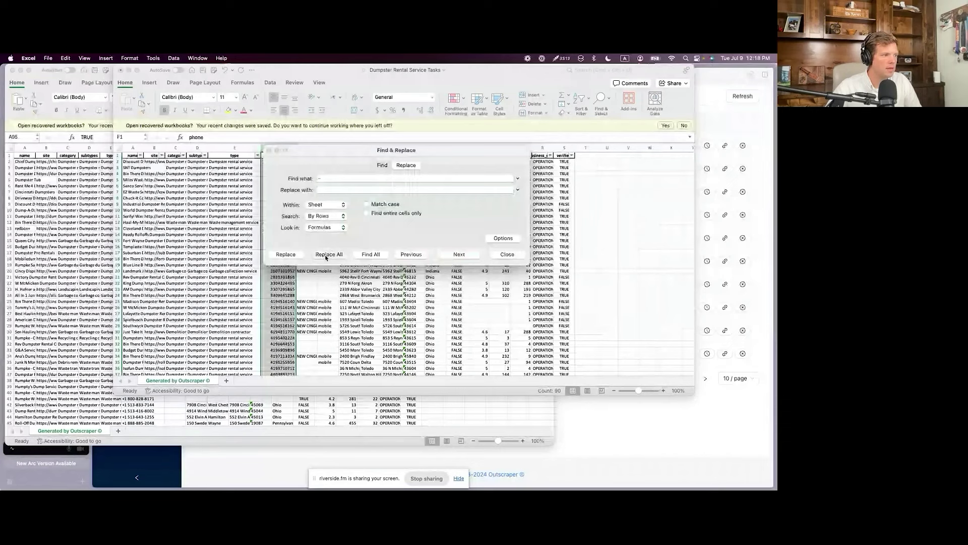
key(Escape)
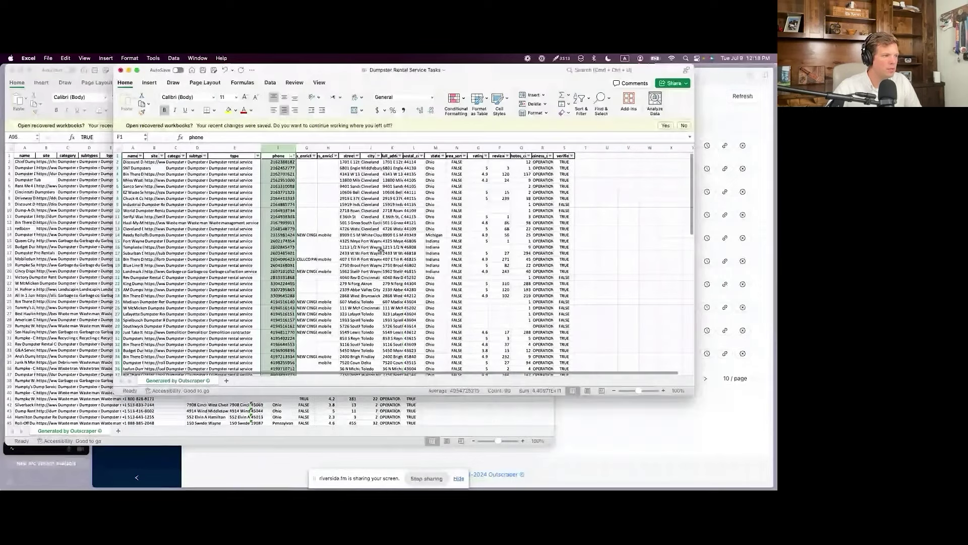
scroll(365, 257, down, 10)
scroll(364, 258, down, 2)
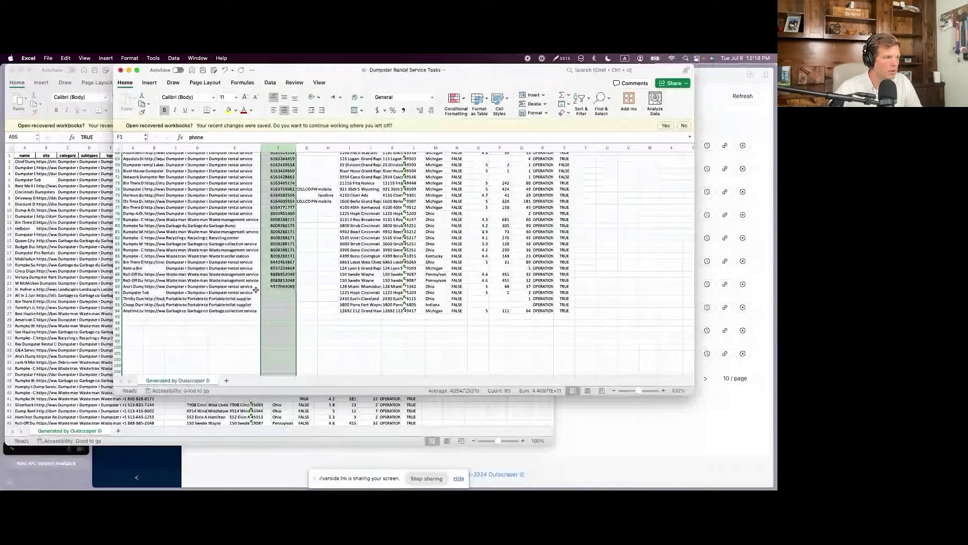
Step: Widen the site column and compare the websites and addresses of the rows that share the same toll-free phone number
click(277, 293)
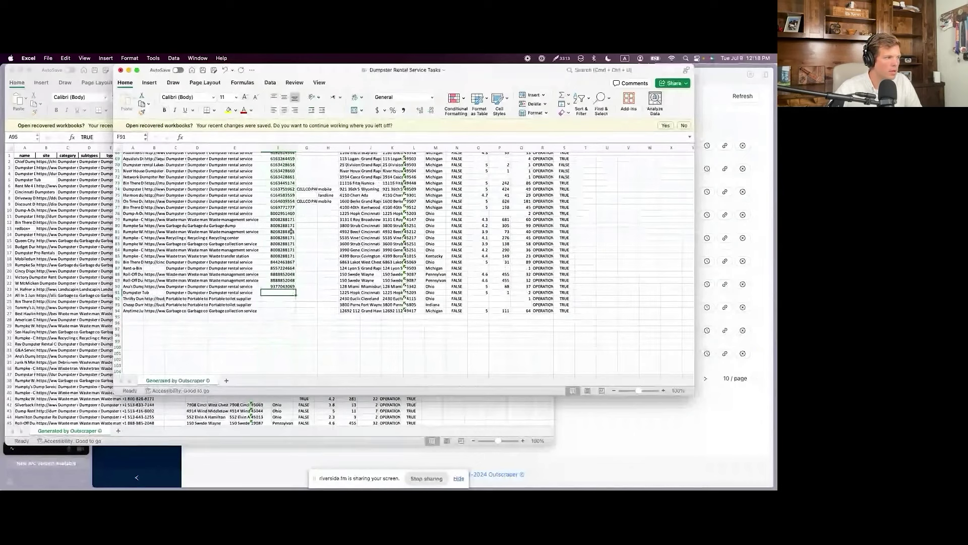
drag(289, 227, 284, 250)
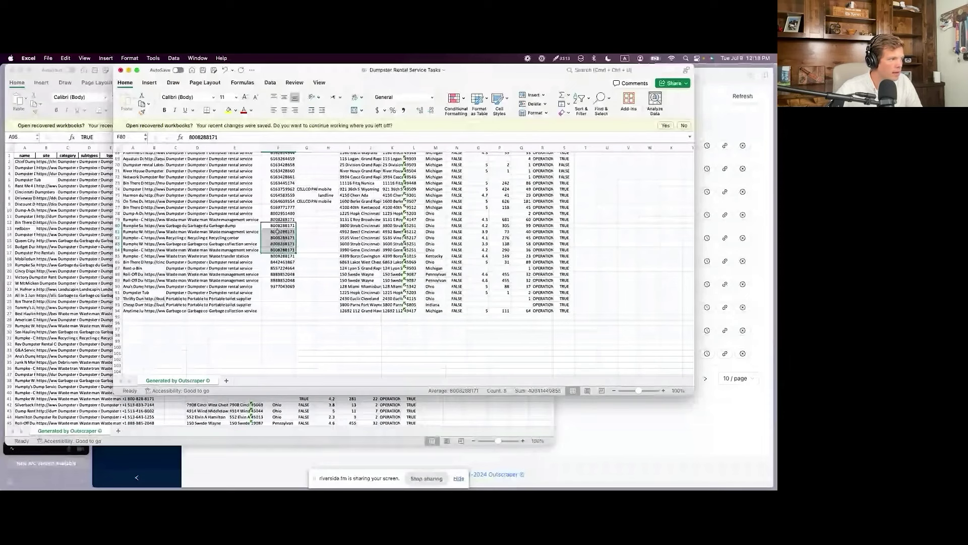
key(super+z)
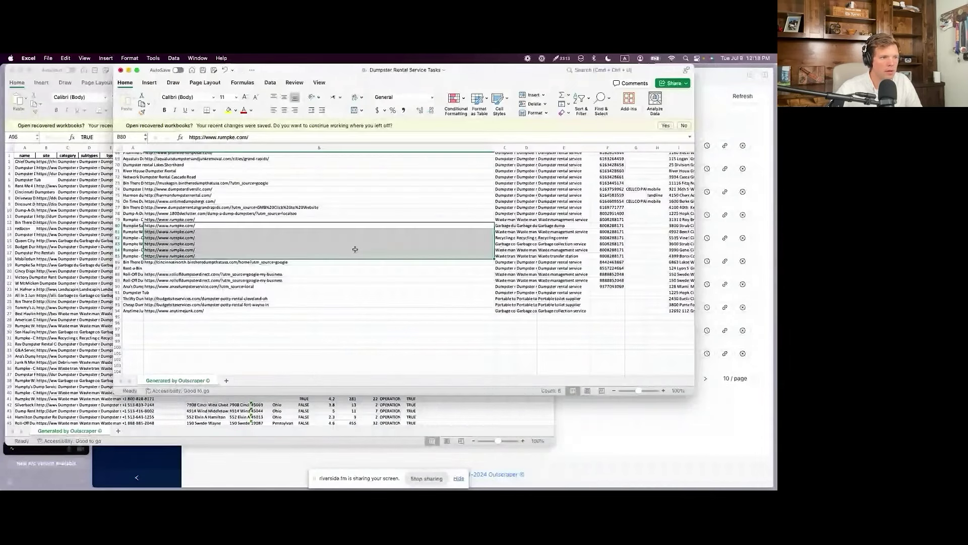
scroll(355, 250, right, 5)
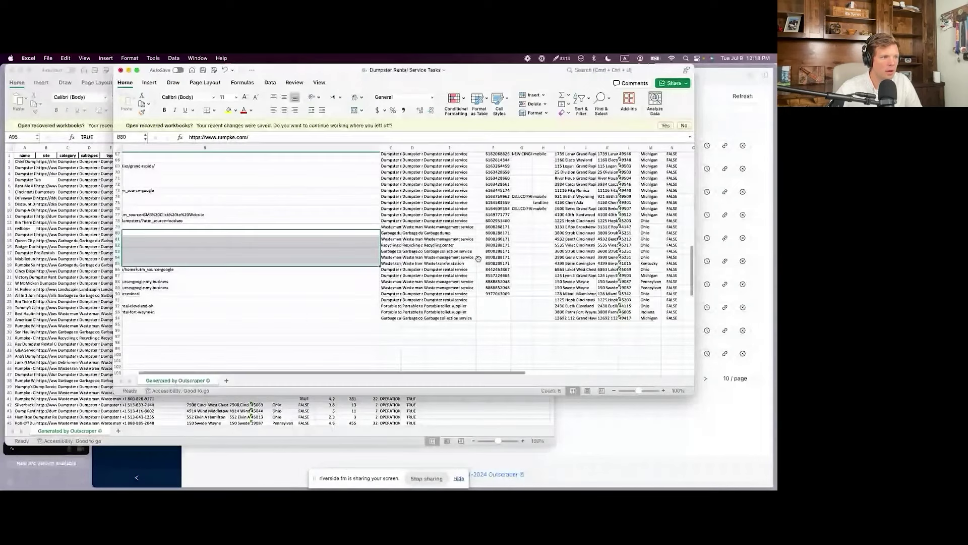
scroll(478, 259, right, 2)
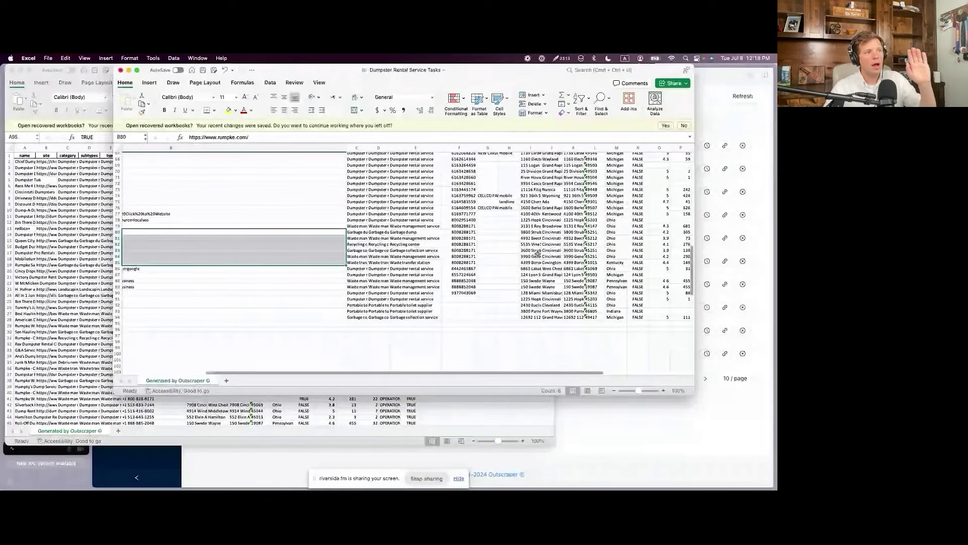
scroll(538, 253, up, 6)
scroll(537, 254, down, 2)
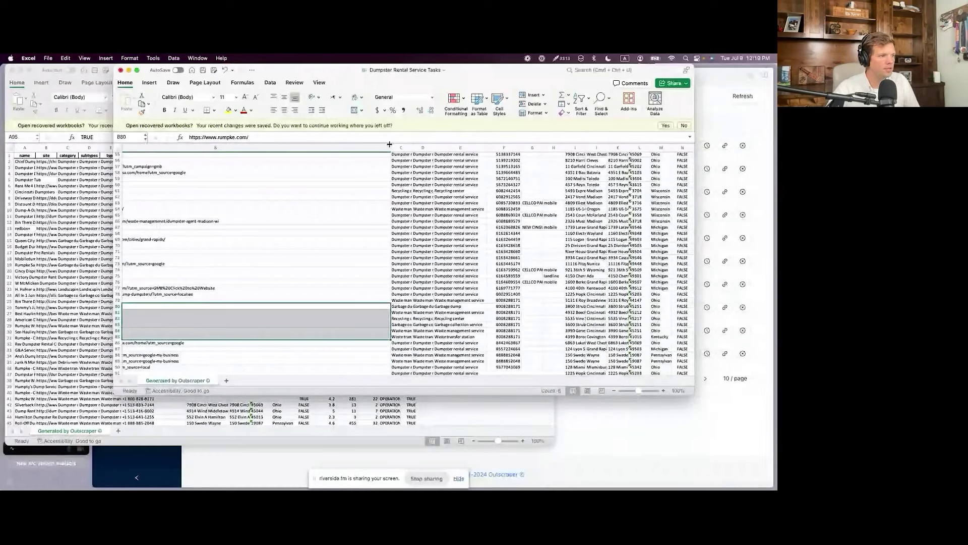
Step: Narrow the site column to about half its width and return to the header row of the table
drag(390, 145, 276, 239)
scroll(276, 239, up, 15)
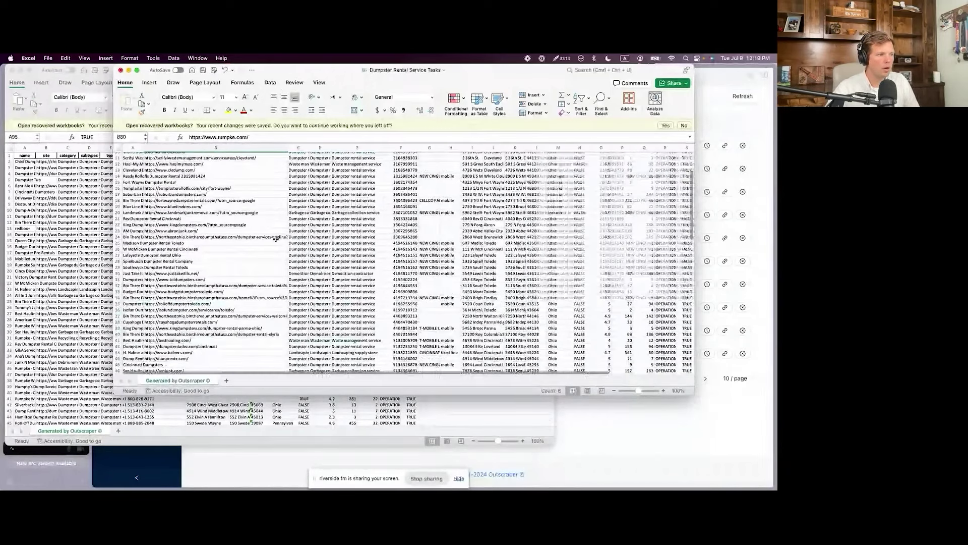
scroll(276, 239, up, 3)
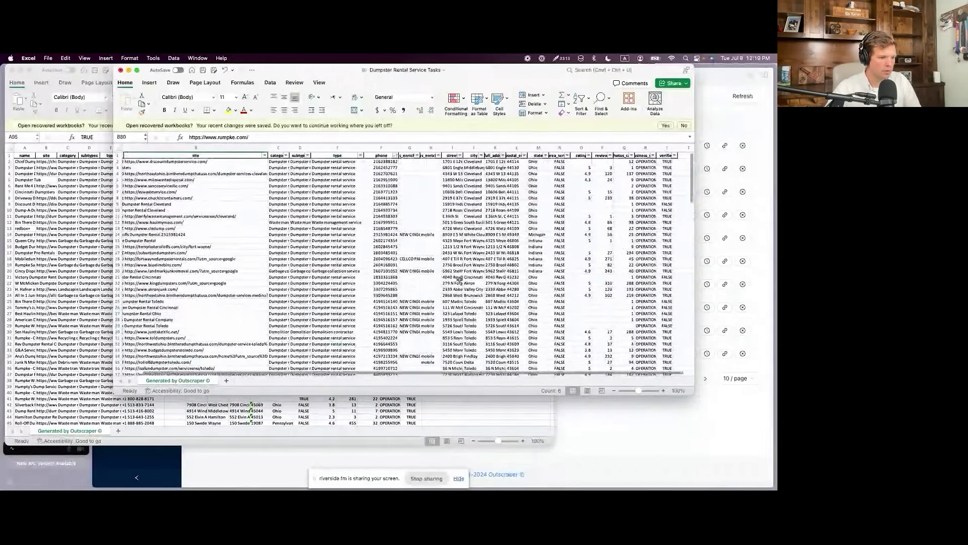
Step: Copy the entire cleaned table and paste it into Sheet2 of the Research spreadsheet in Google Sheets
click(433, 272)
key(super+a)
key(super+c)
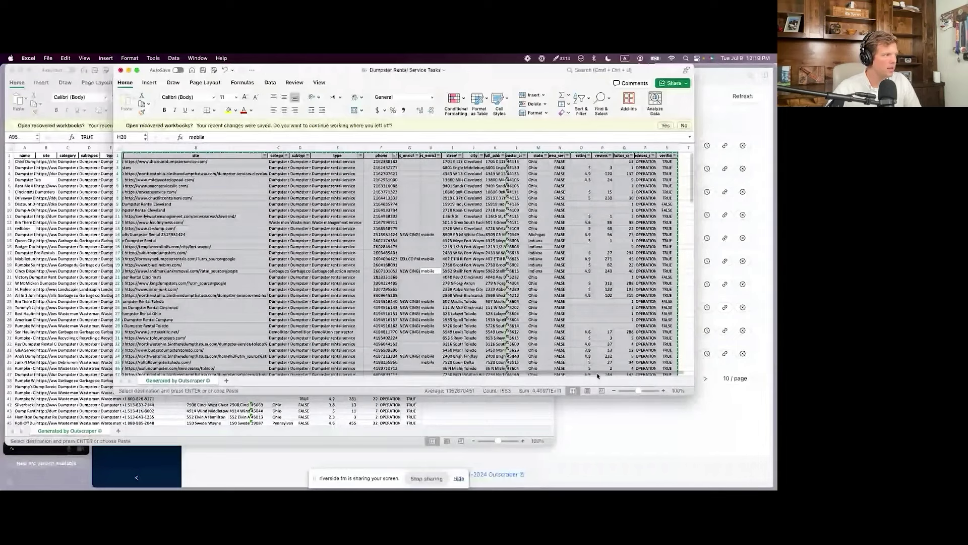
key(super+Tab)
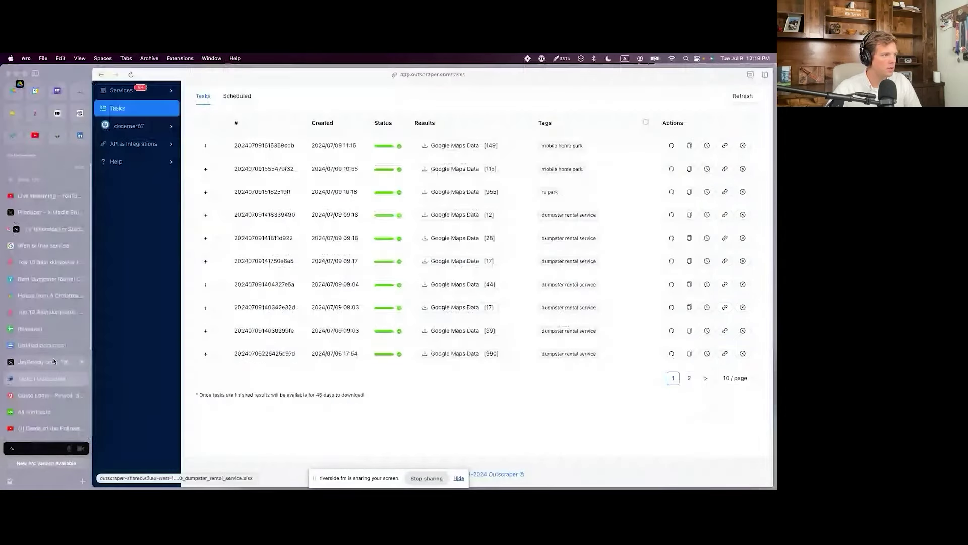
click(30, 328)
Step: Add filters to the whole Sheet2 table and sort it by city from A to Z
key(super+a)
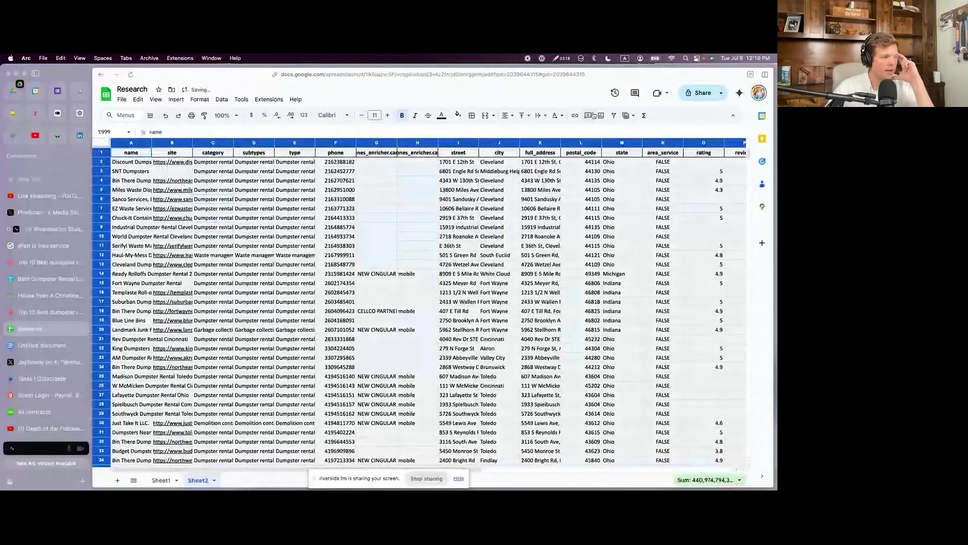
click(613, 116)
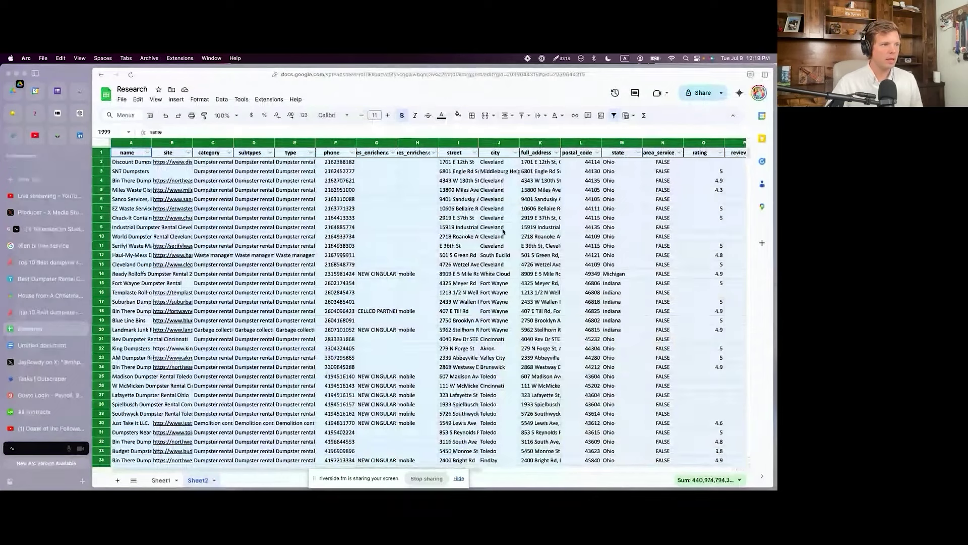
key(Down)
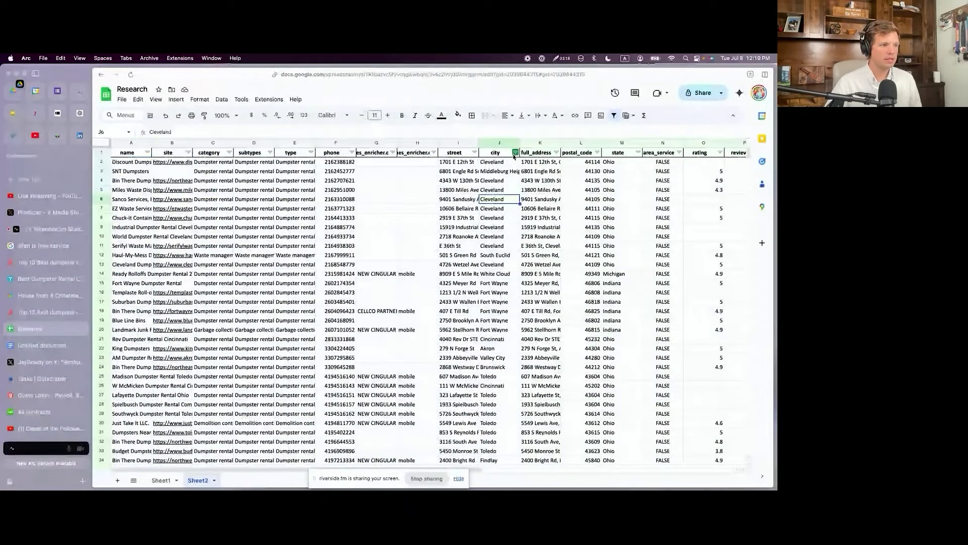
click(458, 210)
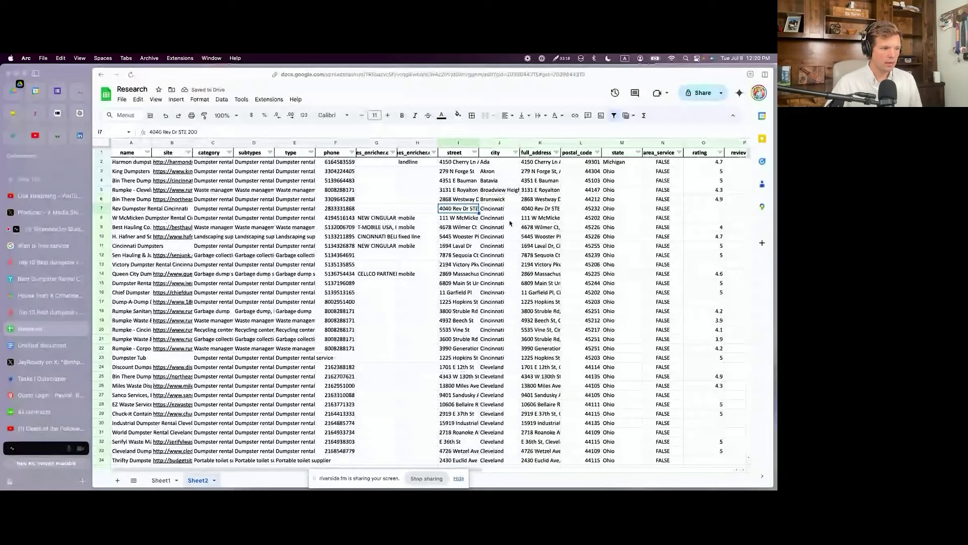
Step: Count the Cincinnati and Cleveland rows in the city column, and widen the category column to read the business types
drag(499, 209, 499, 357)
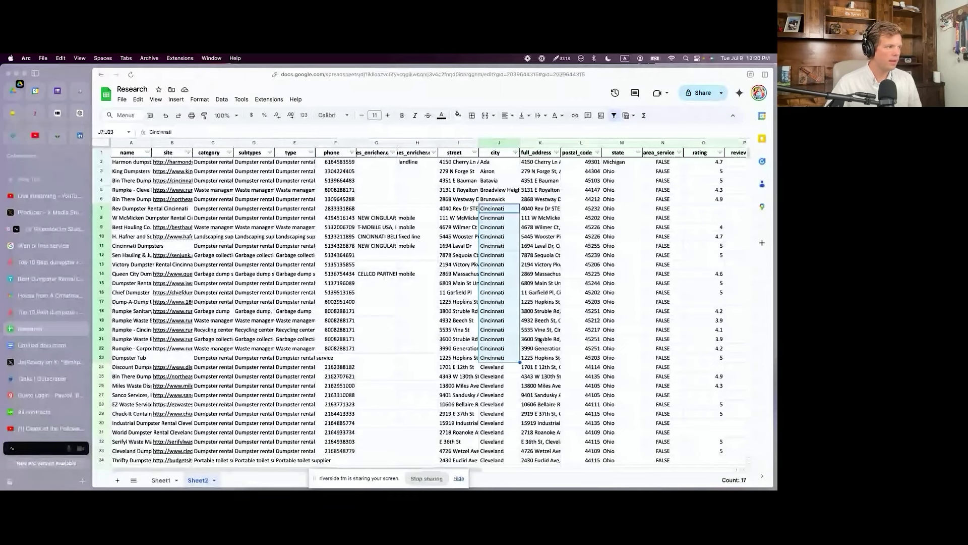
click(143, 255)
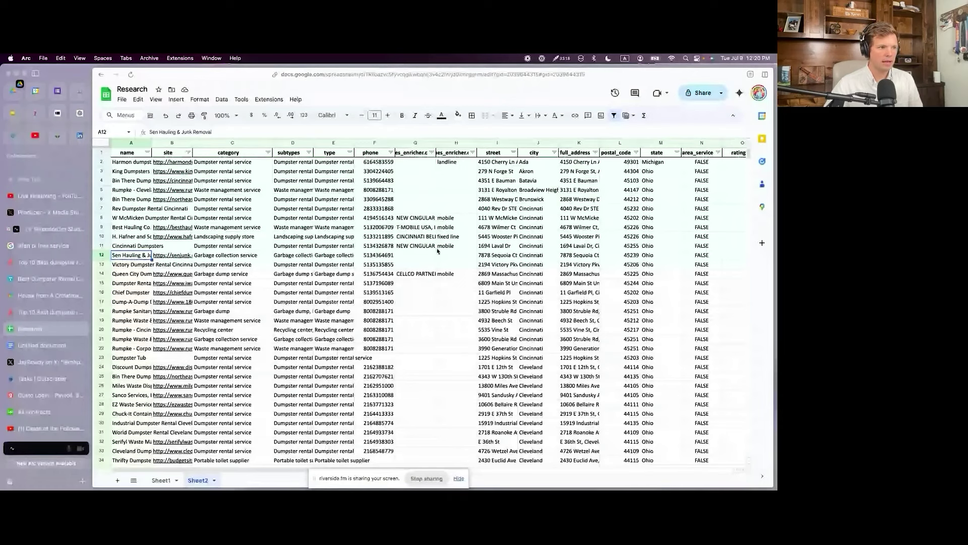
drag(536, 208, 532, 358)
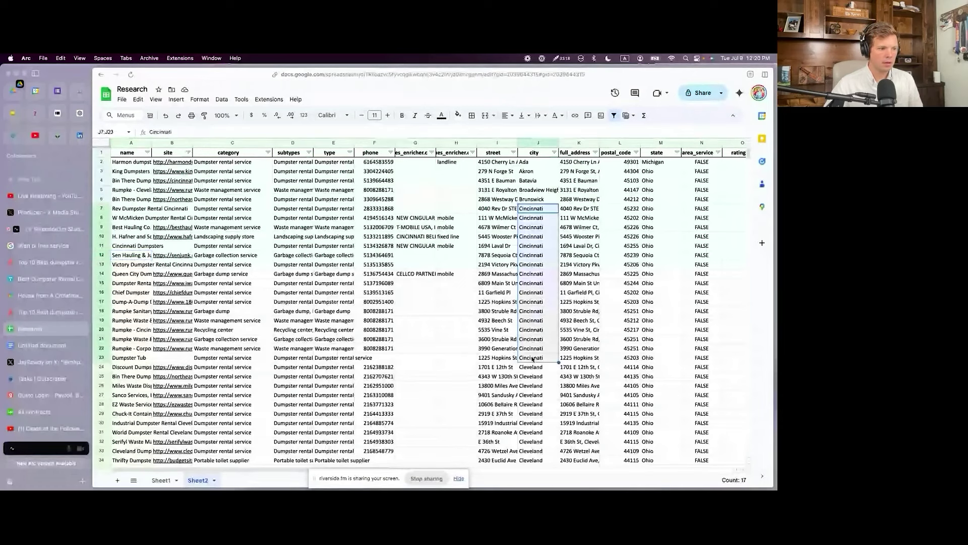
scroll(533, 264, down, 3)
drag(533, 264, 532, 360)
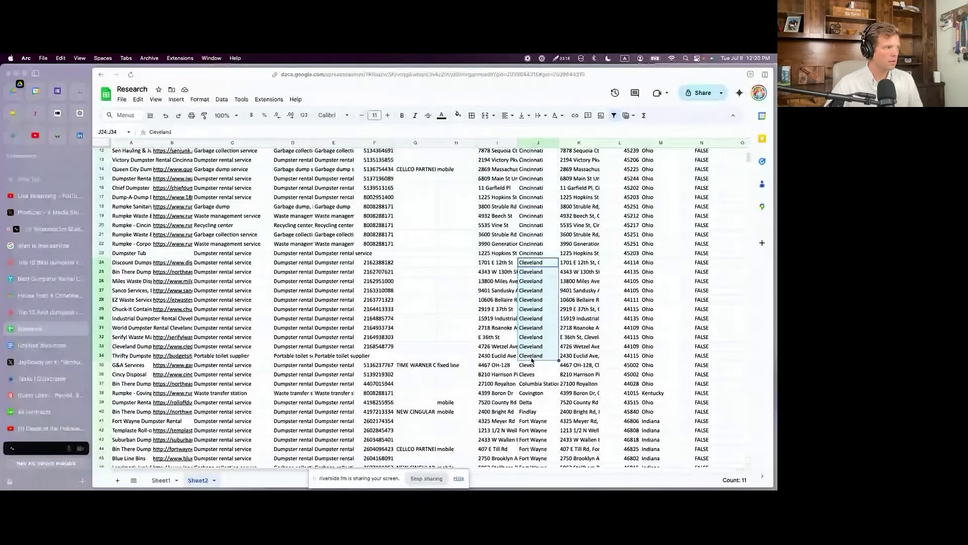
key(alt+Up)
Step: Enter 17 for Cincinnati and 11 for Cleveland in the Count column of Sheet1
click(402, 174)
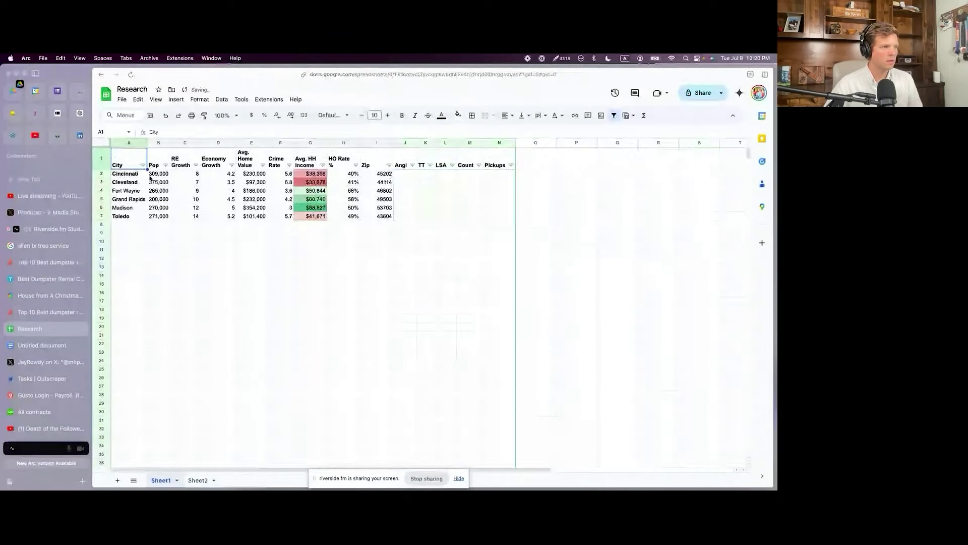
click(464, 174)
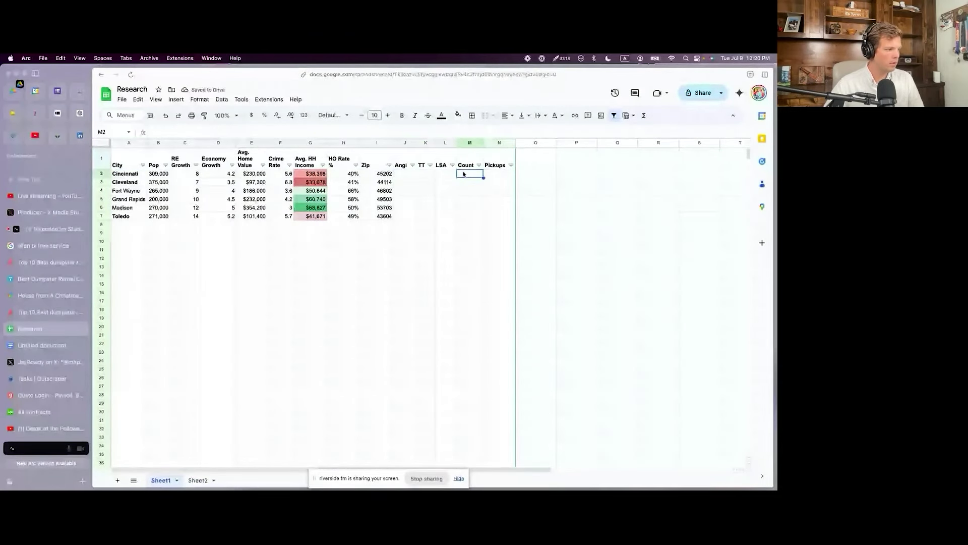
key(cmd+v)
click(405, 293)
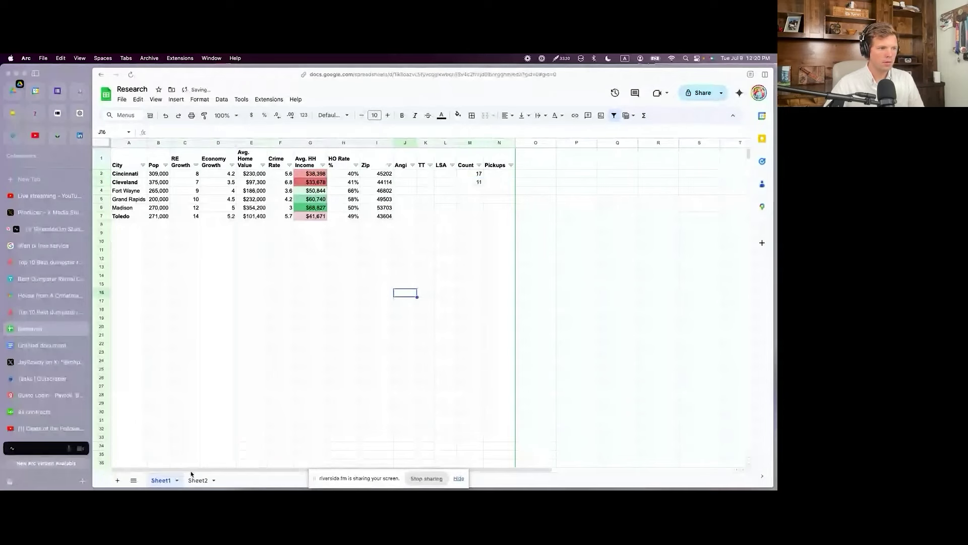
Step: Count the Fort Wayne, Grand Rapids, Madison and Toledo rows in the city column of Sheet2
click(195, 479)
scroll(569, 378, down, 1)
drag(533, 247, 533, 304)
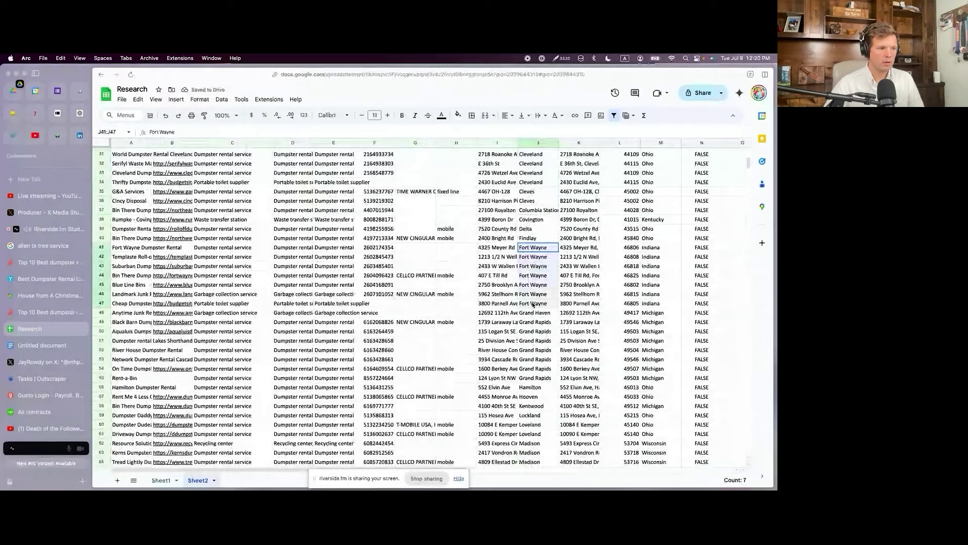
scroll(533, 304, down, 2)
drag(535, 267, 535, 323)
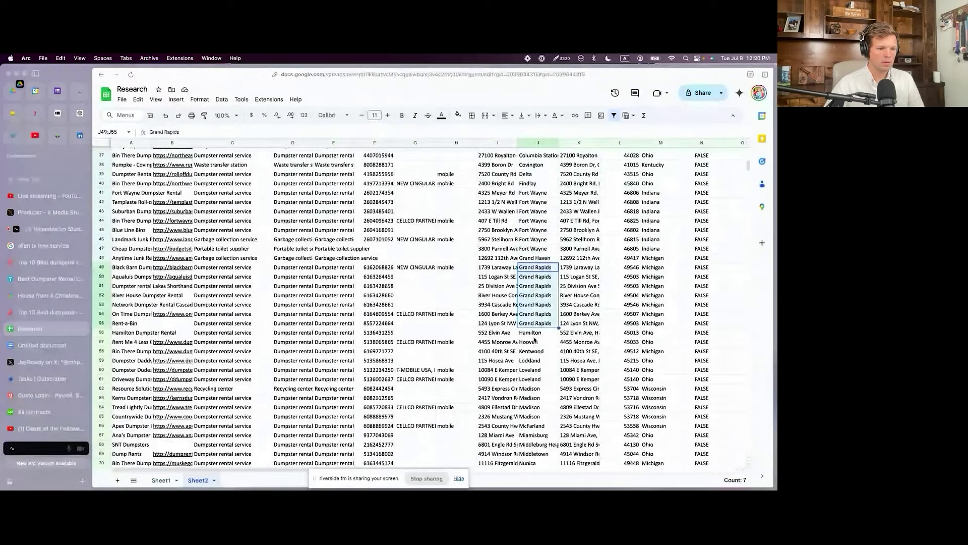
scroll(535, 341, down, 4)
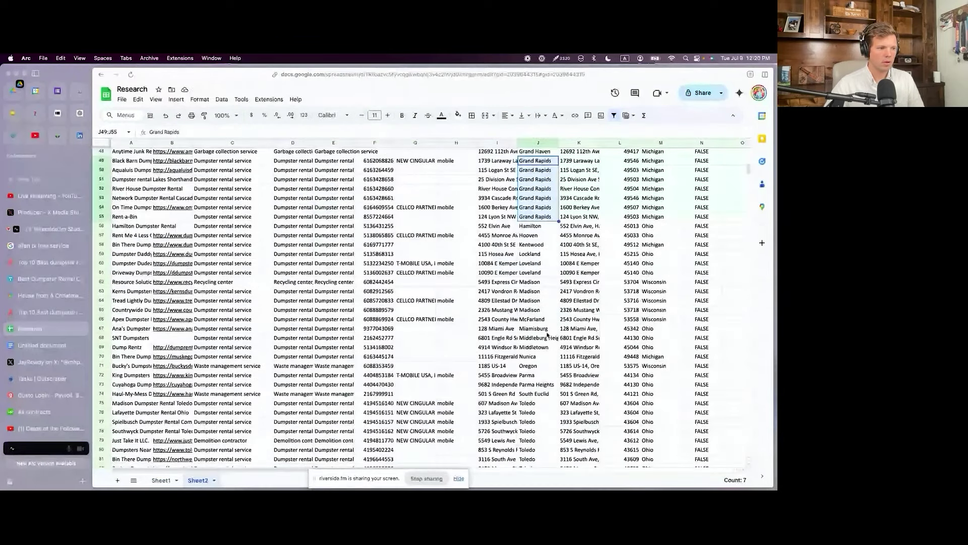
drag(529, 282, 529, 418)
scroll(529, 324, down, 3)
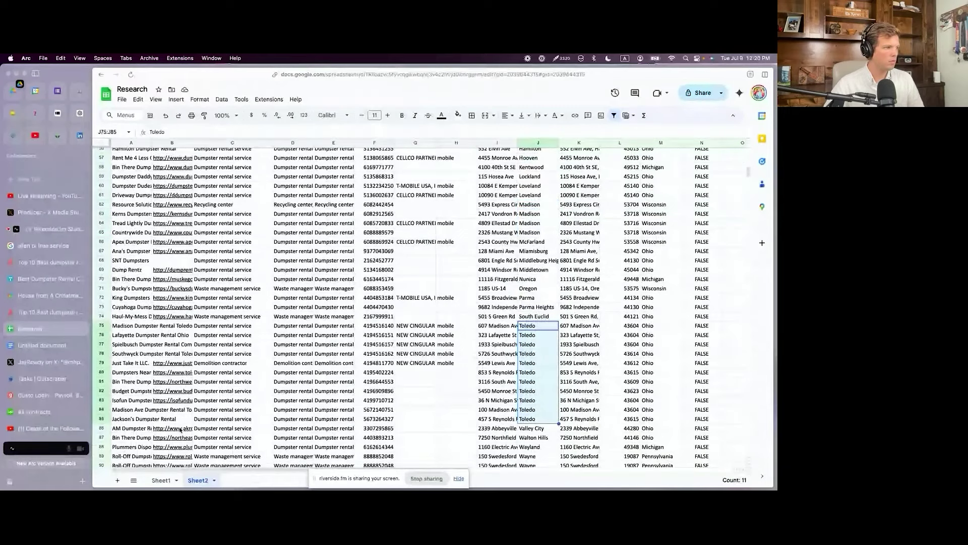
Step: Fill the Sheet1 Count column with 7 for Fort Wayne, 7 for Grand Rapids, 4 for Madison and 11 for Toledo
click(159, 479)
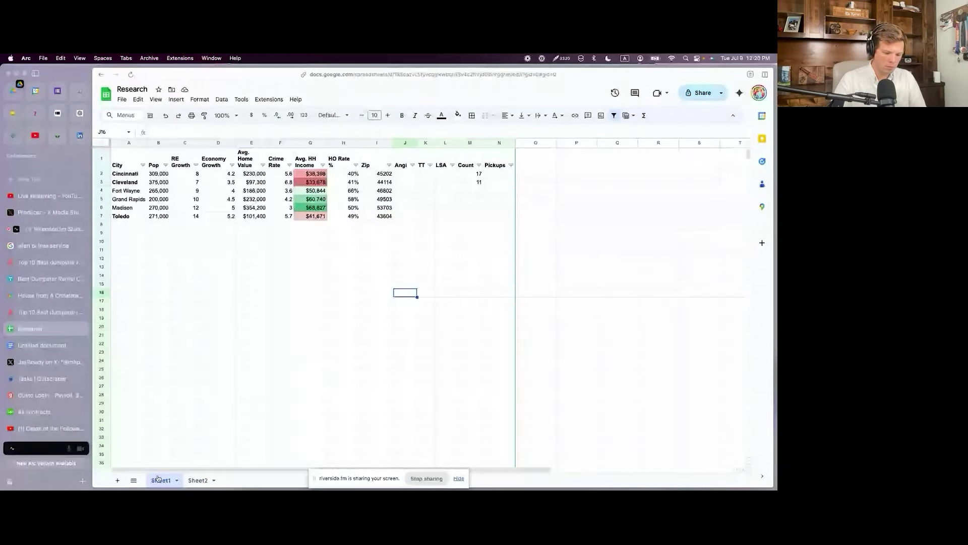
click(476, 193)
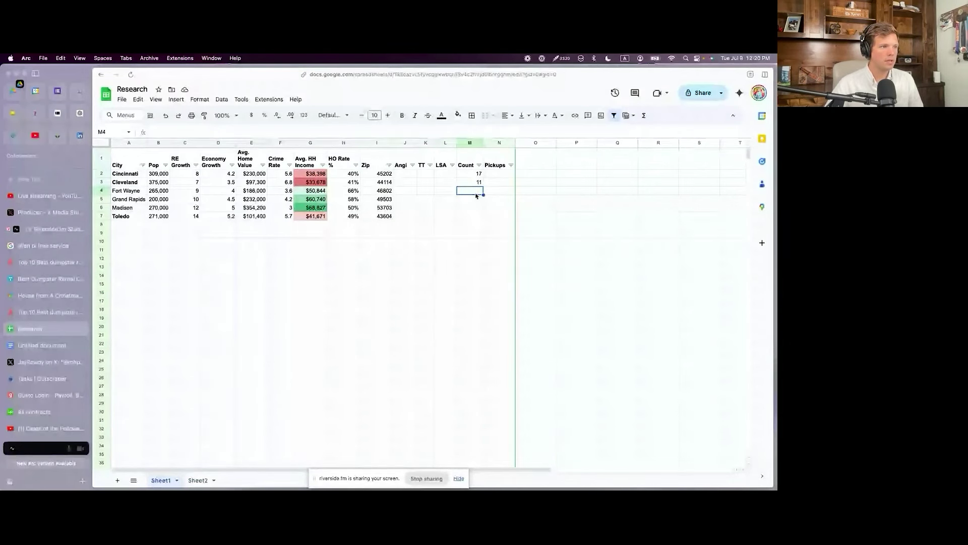
text(7 7 4 11)
click(469, 229)
Step: Insert a new column between Count and Pickups and title it "%"
right_click(497, 143)
click(550, 210)
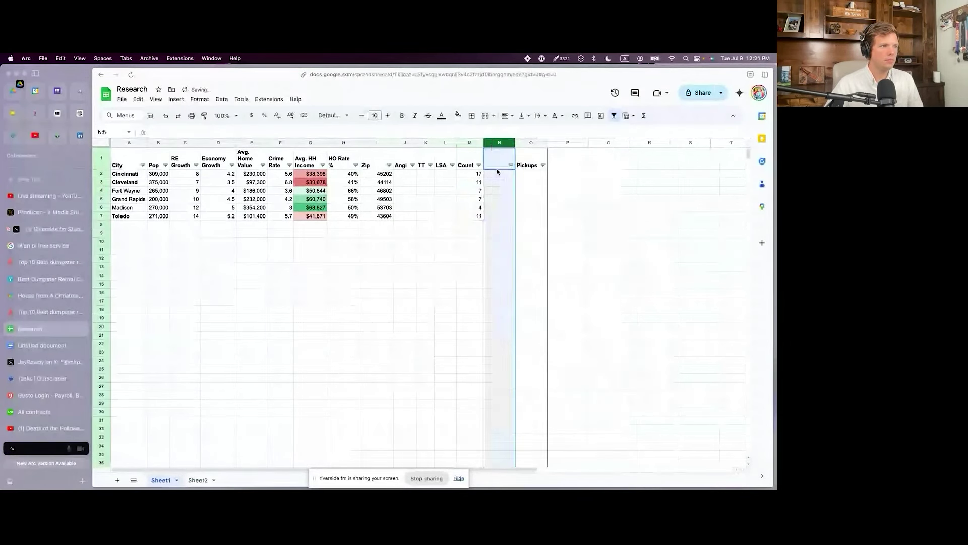
click(499, 159)
text(%)
key(Return)
Step: Calculate competitors per population with =M2/B2 in the % column and apply the formula to all six cities
text(=M2/B2)
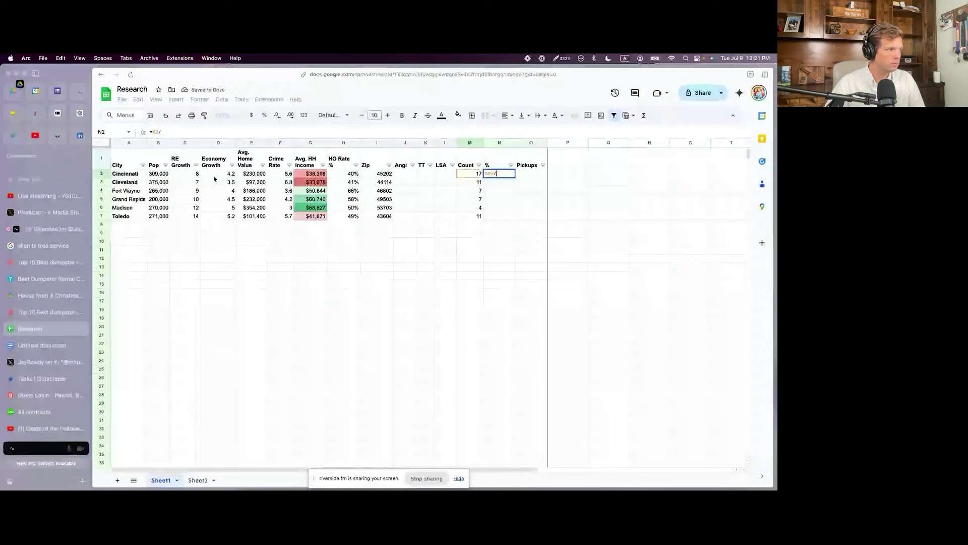
key(Return)
click(529, 237)
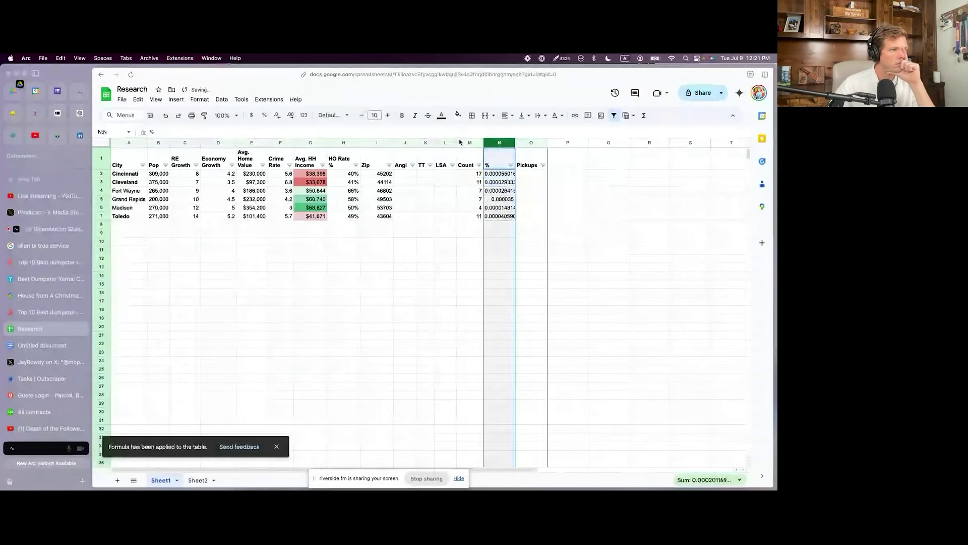
Step: Format the % column as percentages with five decimal places
key(super+shift+5)
click(291, 115)
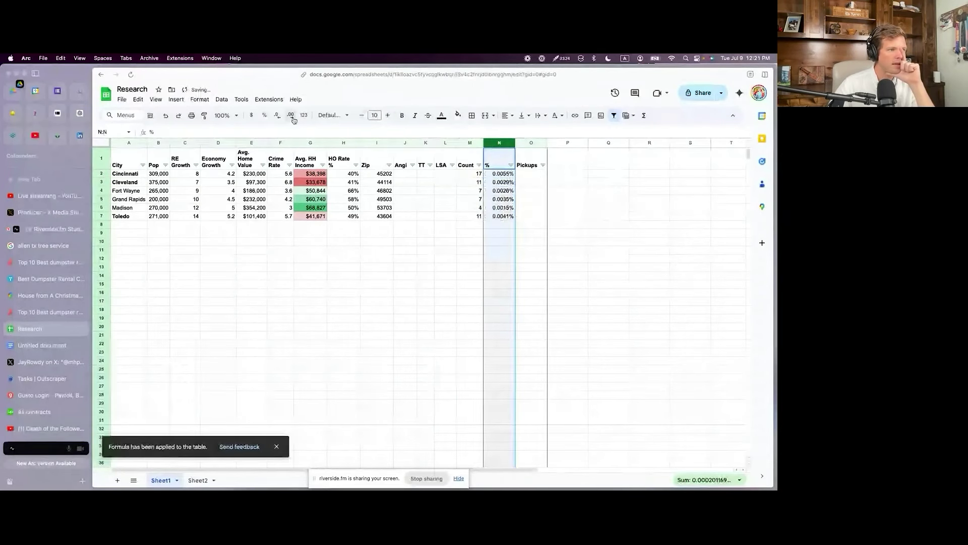
click(291, 115)
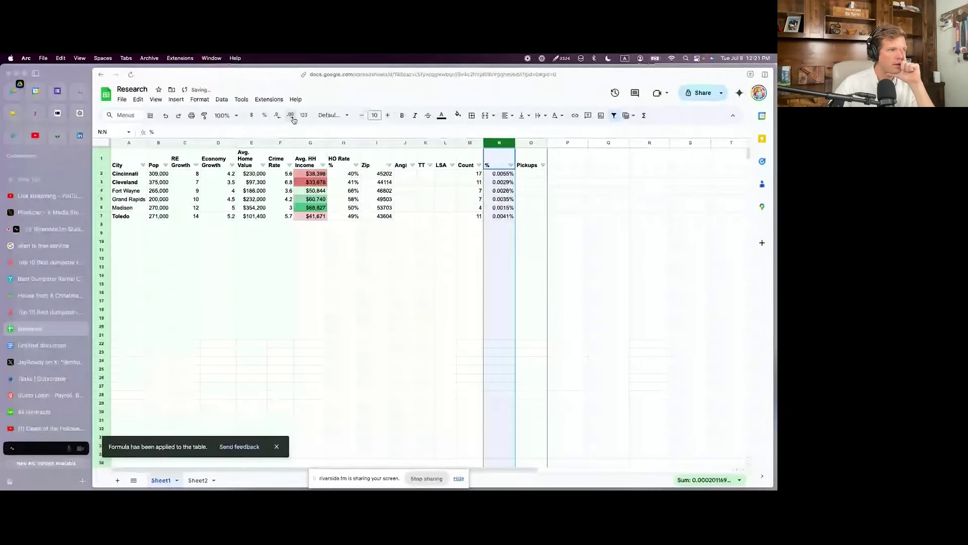
click(292, 118)
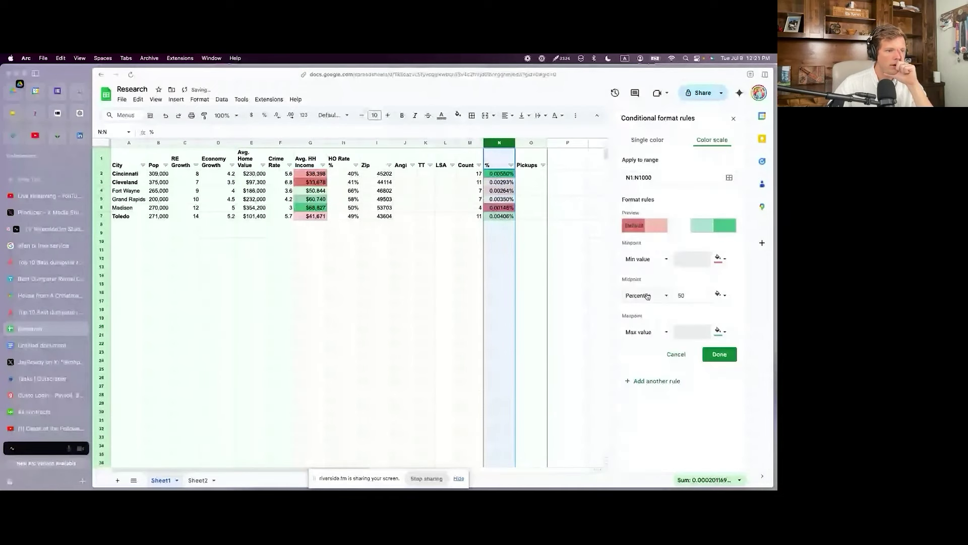
Step: Apply a red-to-green colour scale to the % column and sort the cities by it from Z to A
click(719, 353)
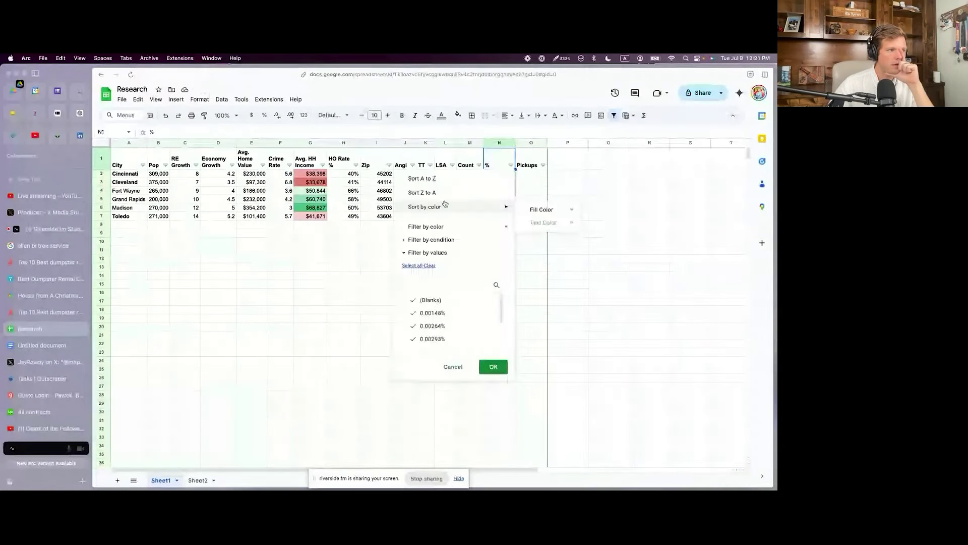
click(553, 193)
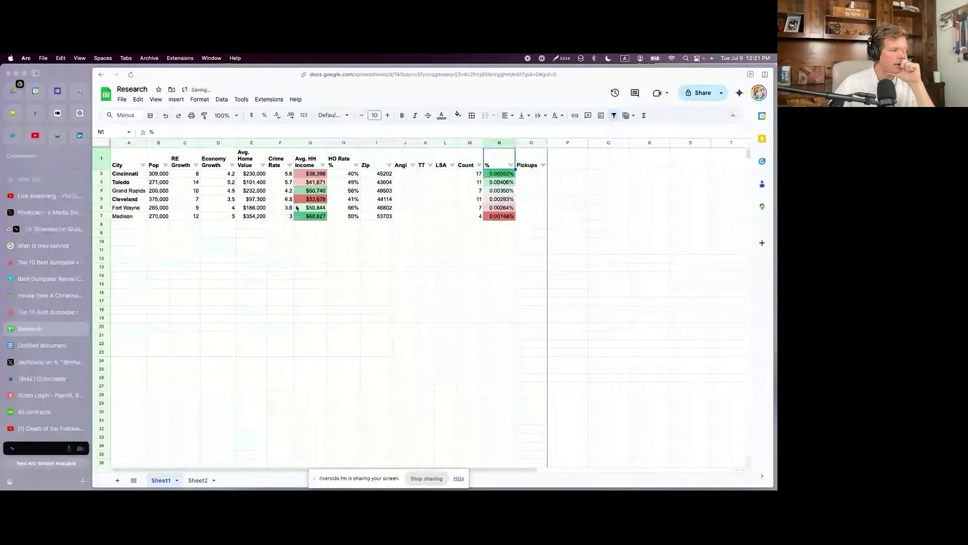
Step: Widen the type and site columns on Sheet2 and select the repeated phone entries of the Rumpke listings in rows 18 to 20
click(206, 483)
scroll(380, 324, up, 15)
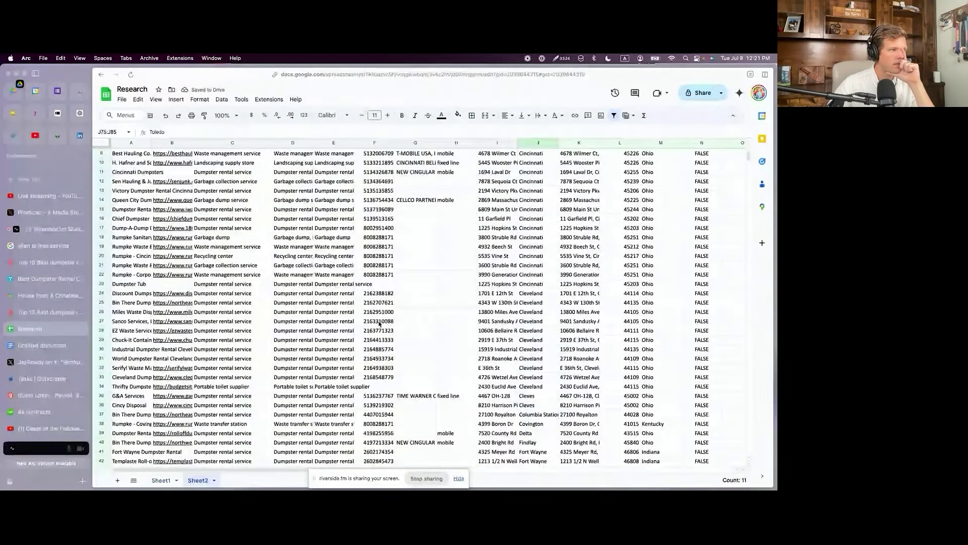
scroll(380, 323, up, 4)
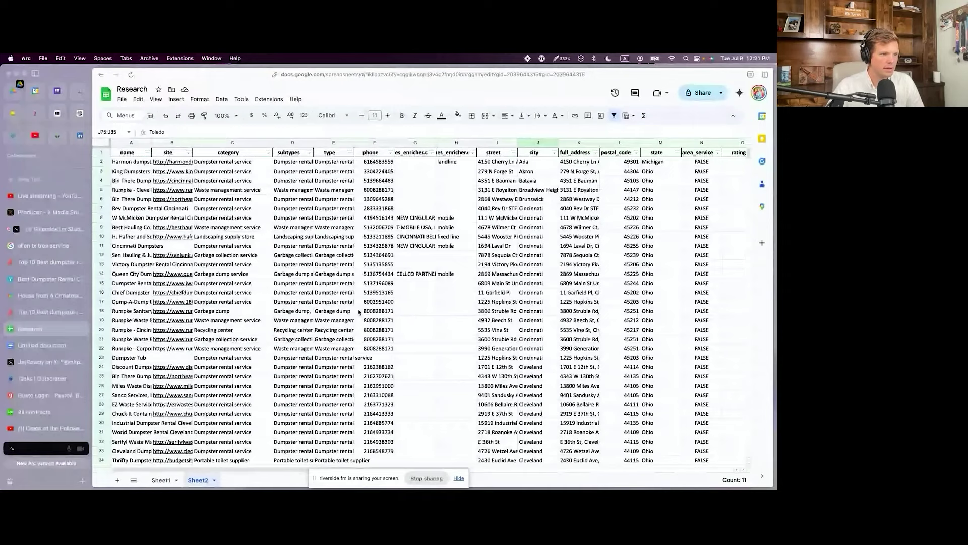
key(ctrl+z)
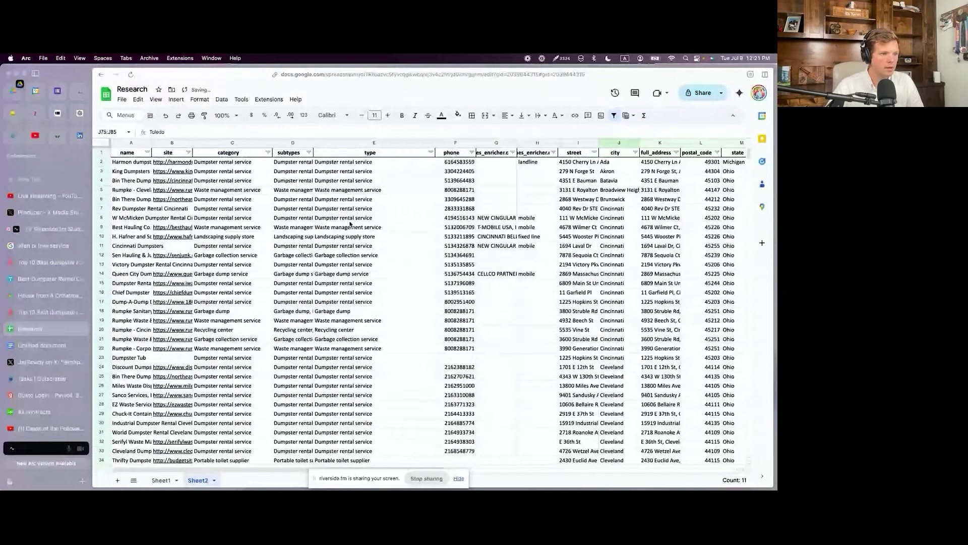
key(ctrl+z)
key(ctrl+z)
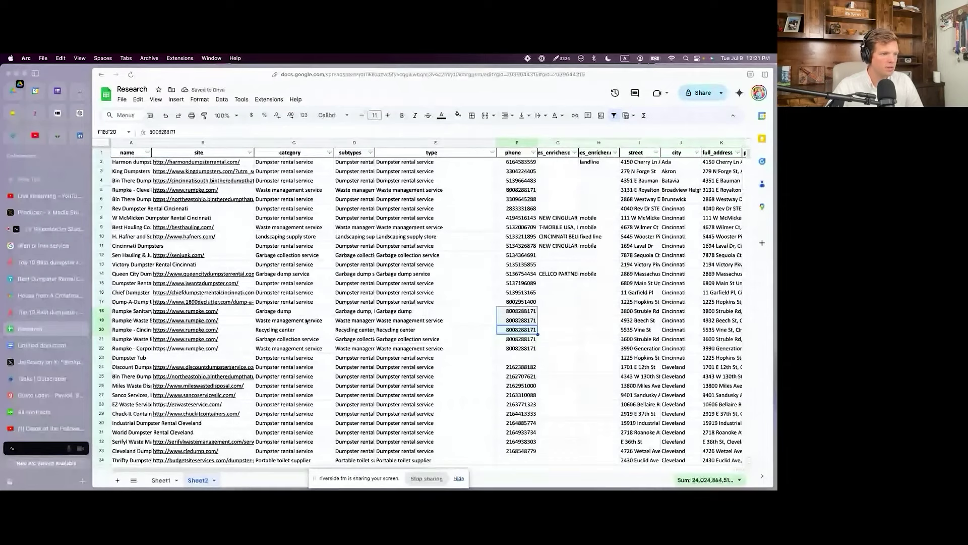
mouse_move(206, 314)
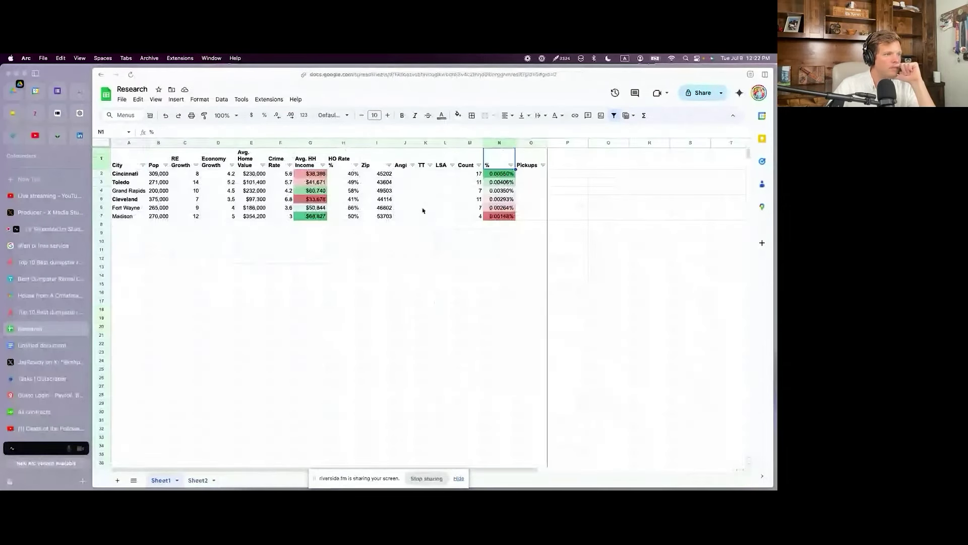
Step: Compare the competitor-per-population percentages of Cincinnati, Toledo and Grand Rapids on Sheet1
click(503, 175)
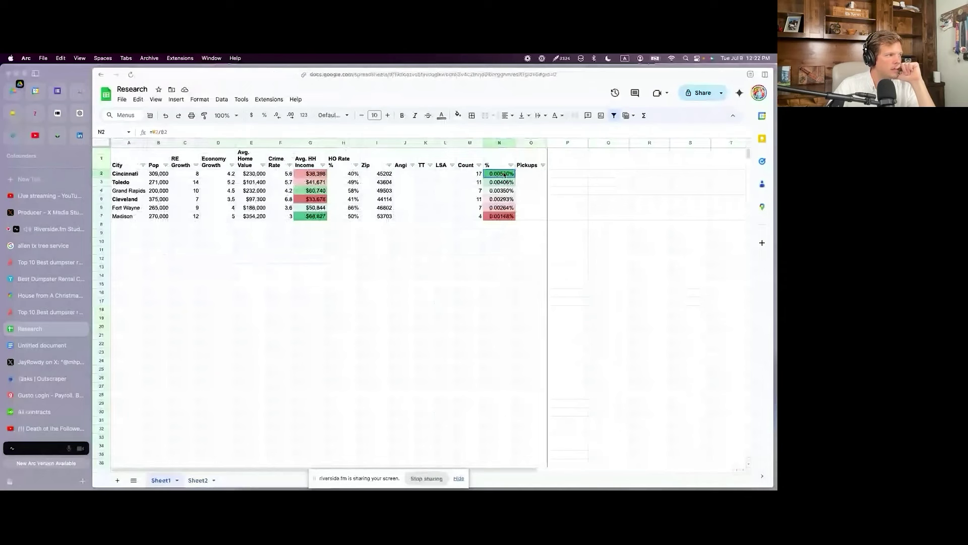
click(477, 176)
click(512, 175)
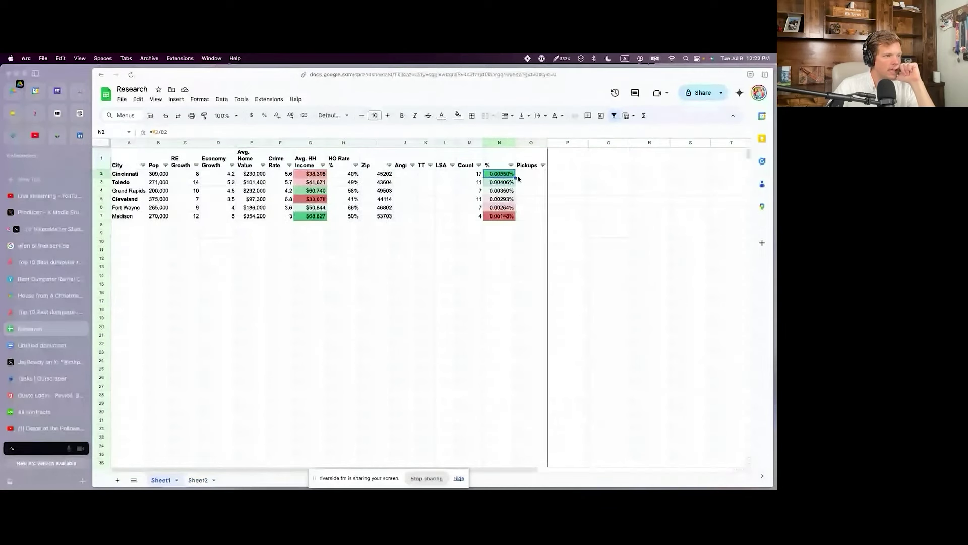
click(509, 185)
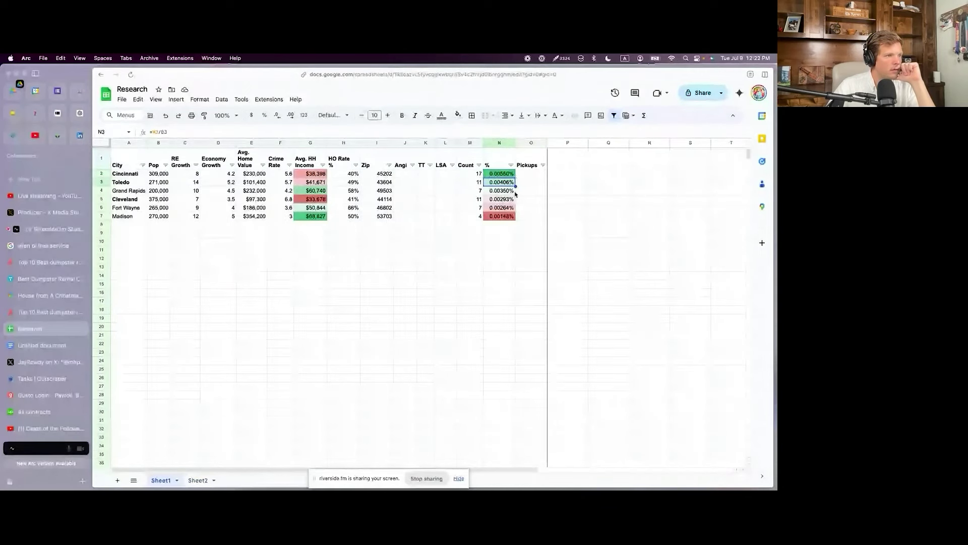
click(510, 192)
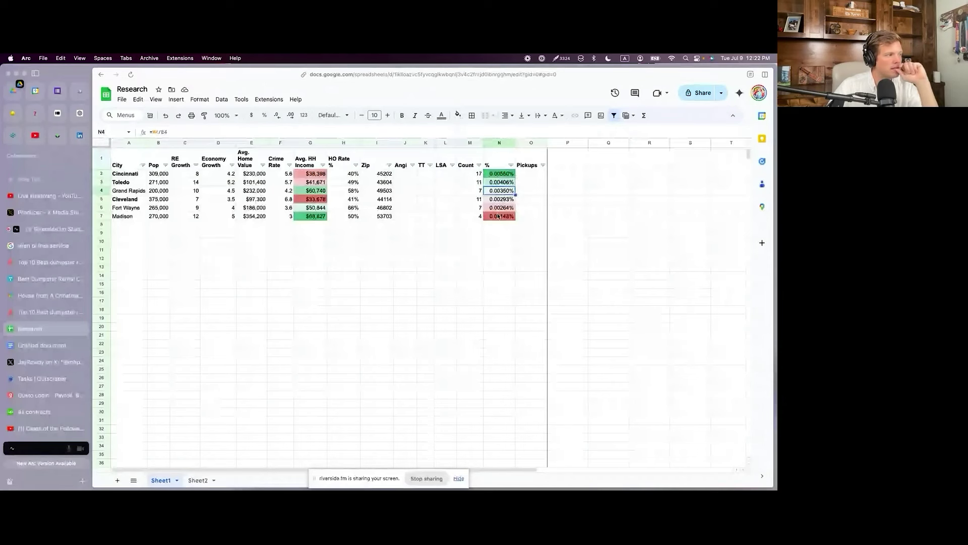
Step: Review Madison's competitor count, economy growth, average home value, crime rate, household income and homeownership rate
click(471, 217)
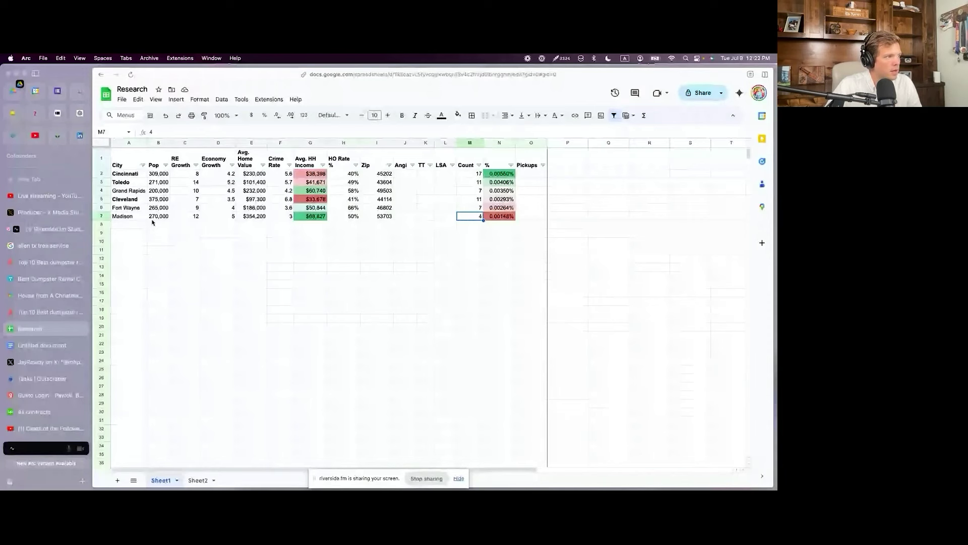
click(224, 217)
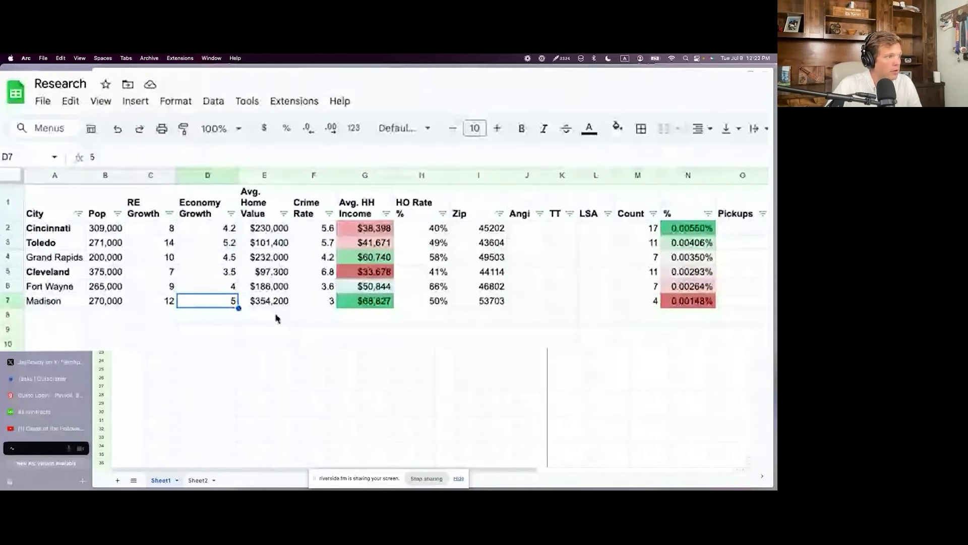
key(Right)
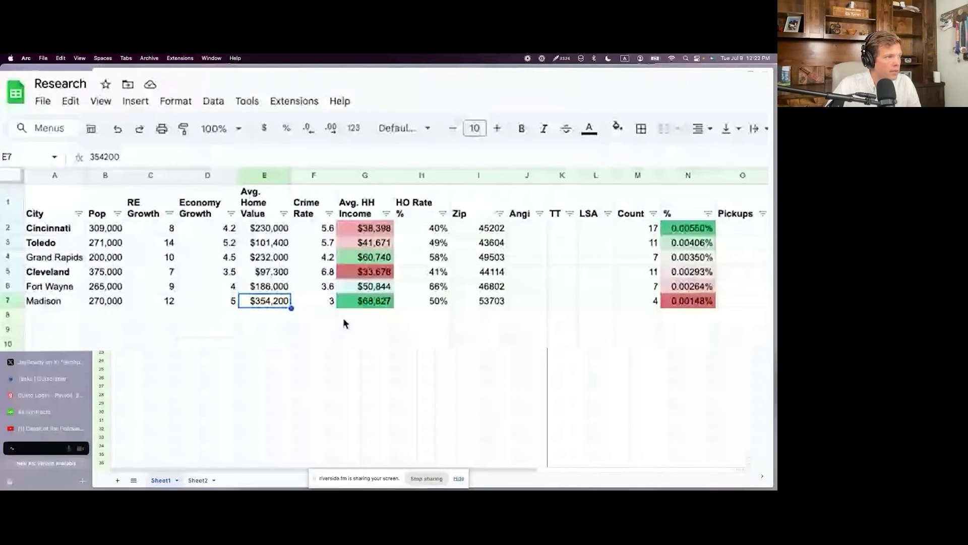
key(Right)
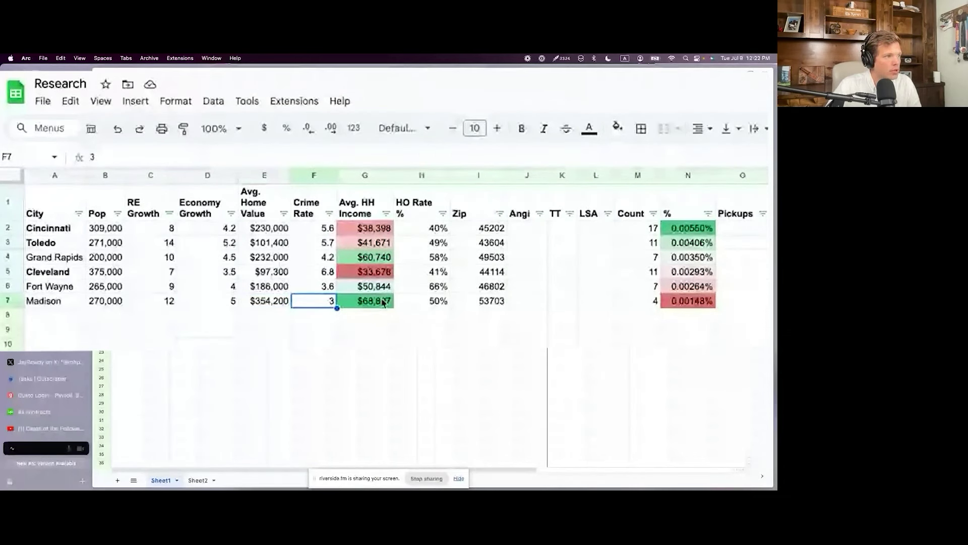
key(Right)
key(Right)
key(Right)
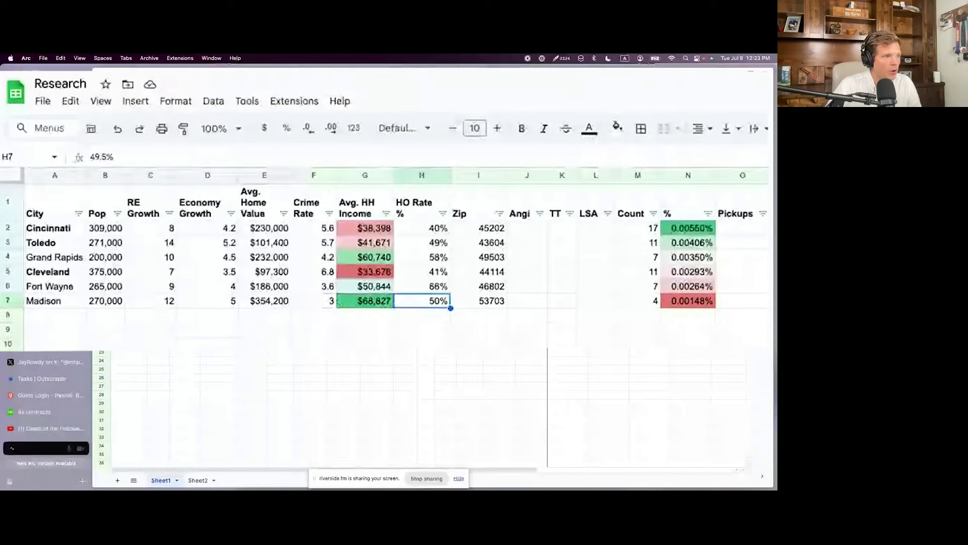
click(655, 301)
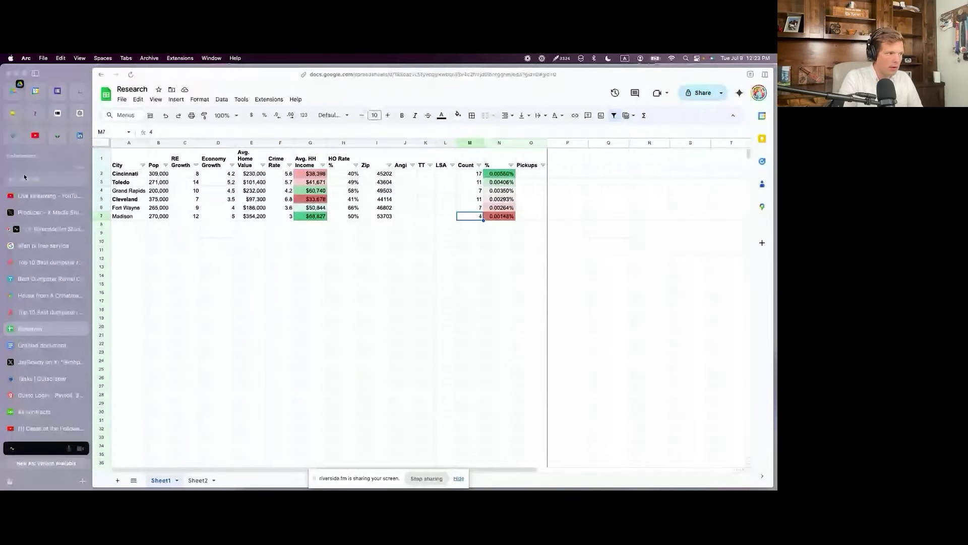
Step: Open Google Maps, look up Madison, Wisconsin, and view the city with its surrounding towns without the place details
click(6, 177)
text(maps)
key(Return)
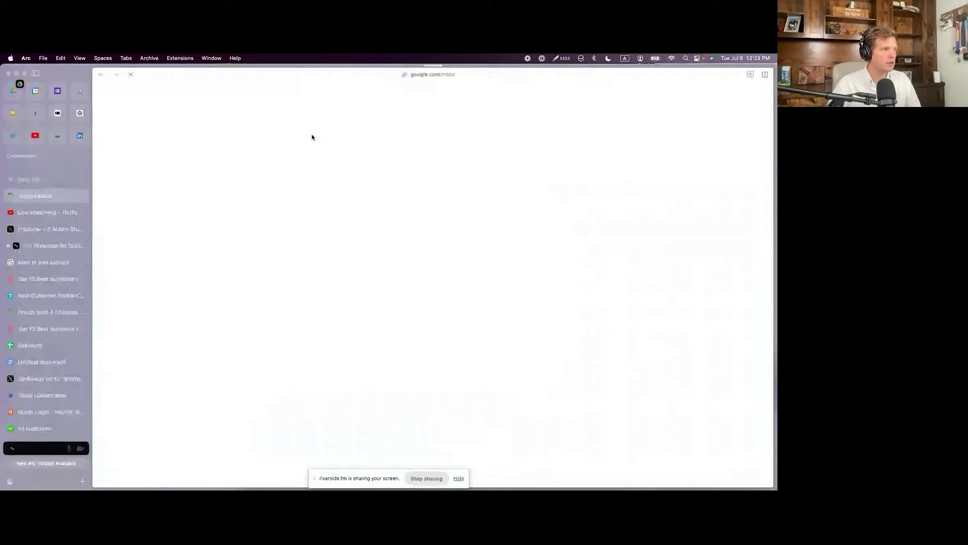
text(madison)
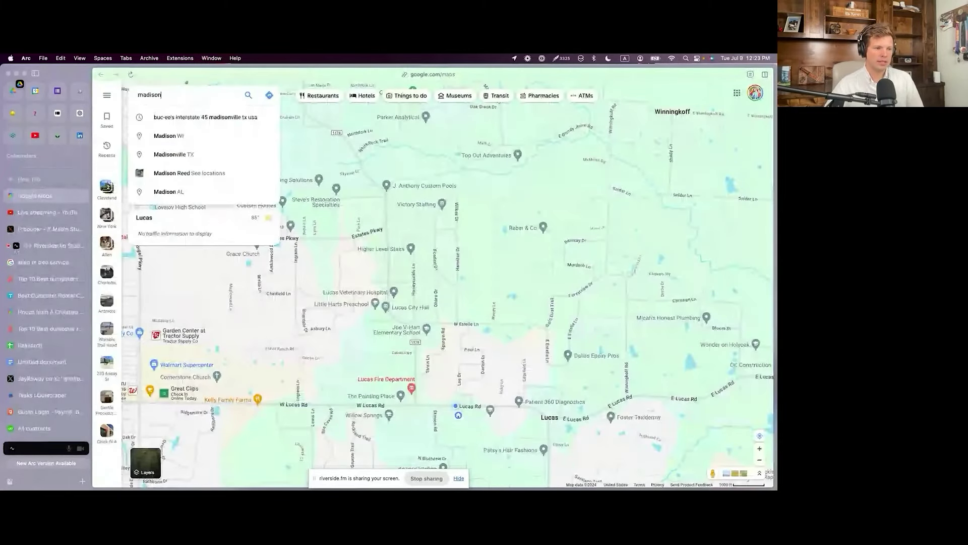
key(Return)
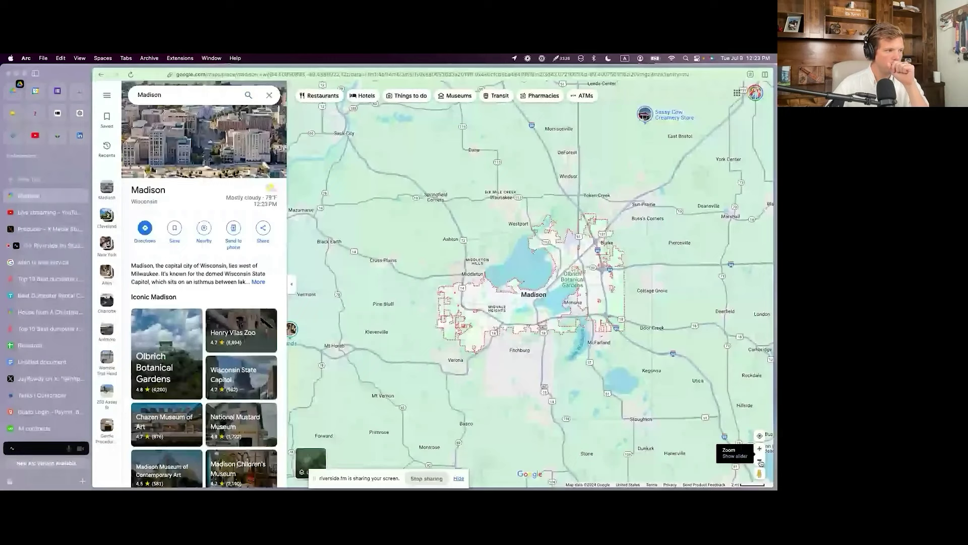
click(760, 461)
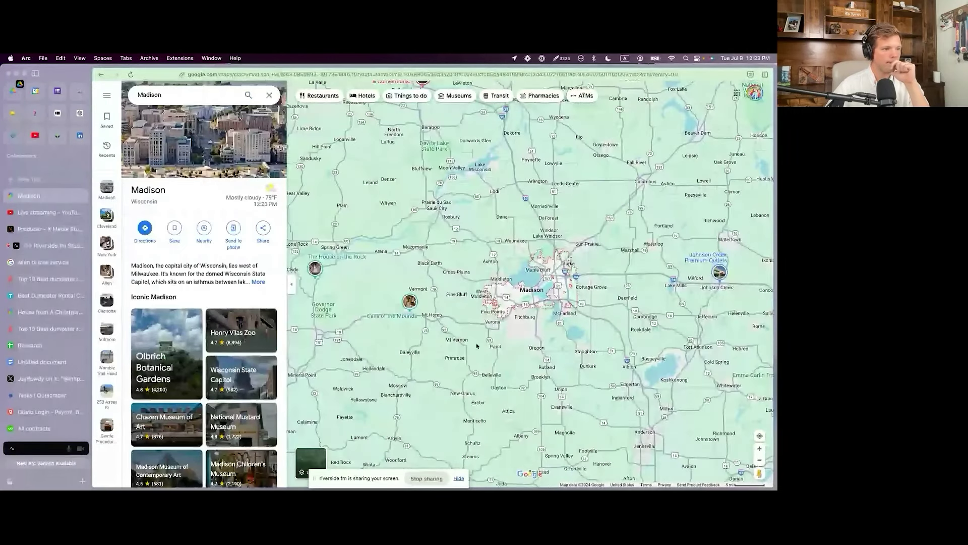
click(269, 95)
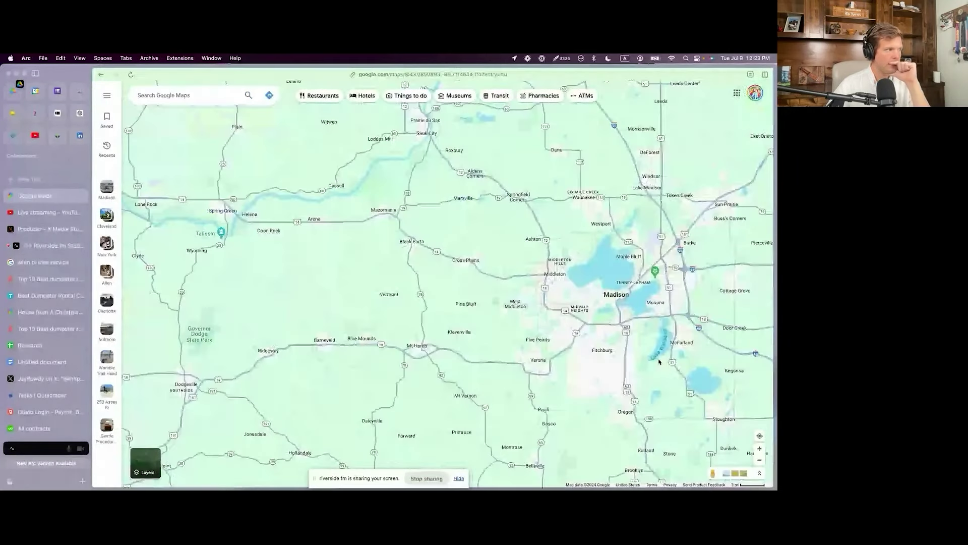
Step: Search the web for "madison wi suburb populations" and read the full list of suburbs in the AI overview
click(31, 180)
text(madison wi sub)
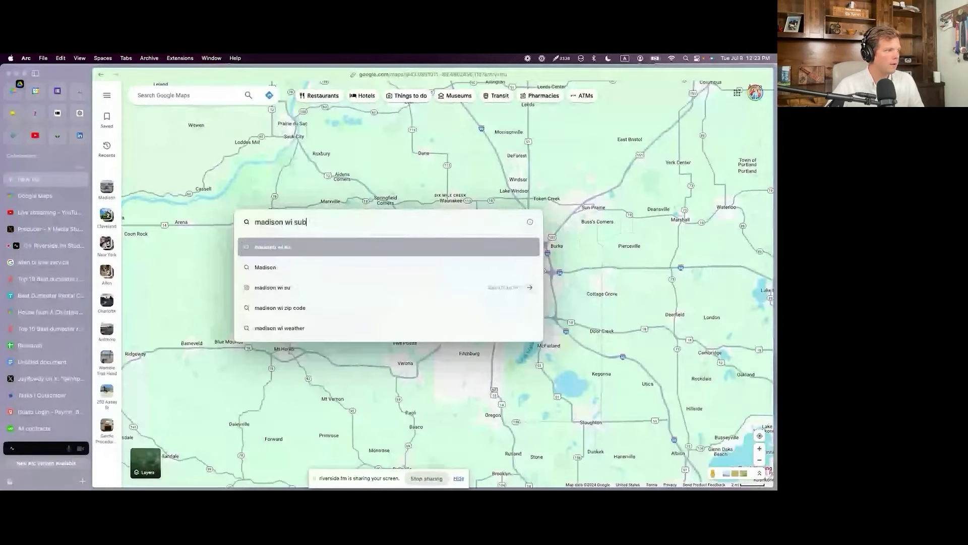
text(urbs)
key(Return)
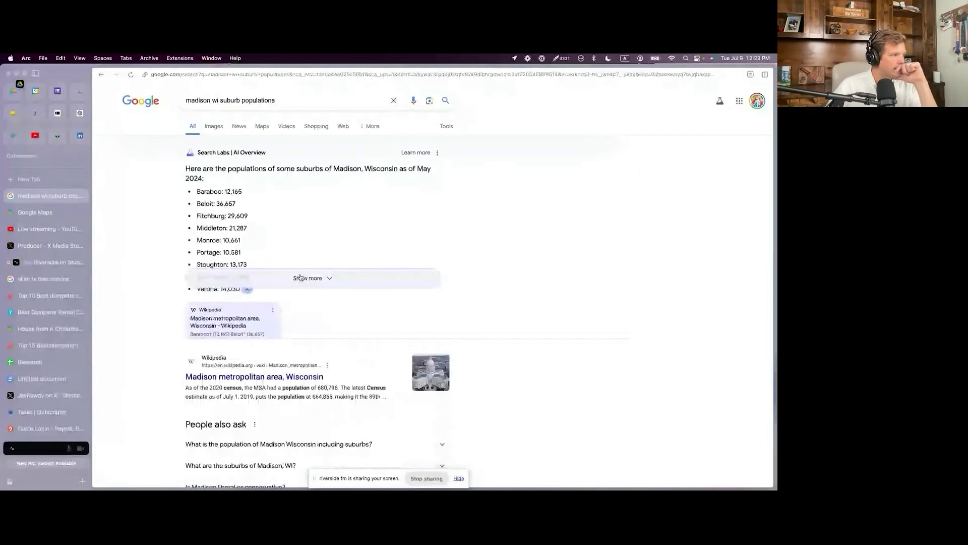
click(314, 277)
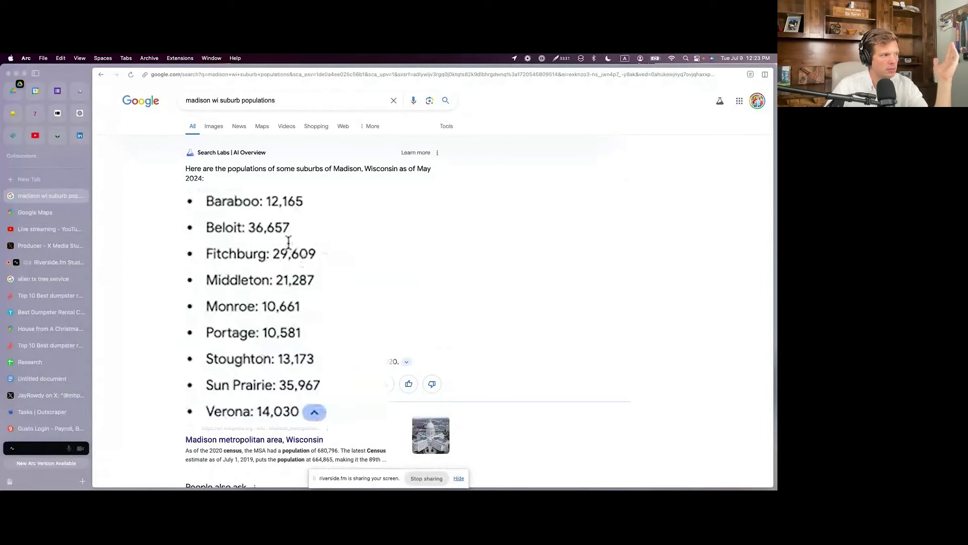
drag(219, 195, 289, 409)
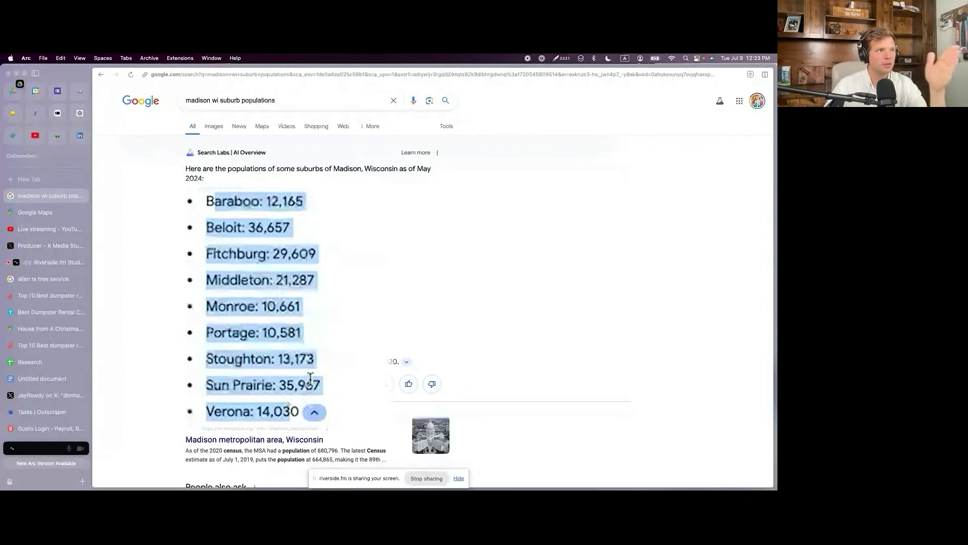
click(258, 225)
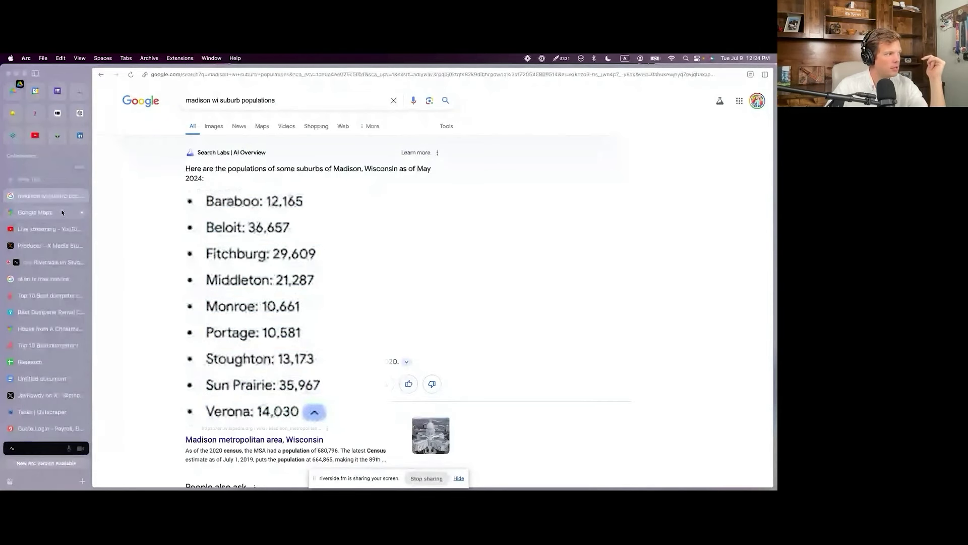
Step: Revisit the Research spreadsheet to check the Count and LSA columns, and look at the Madison area in Google Maps again
key(ctrl+Tab)
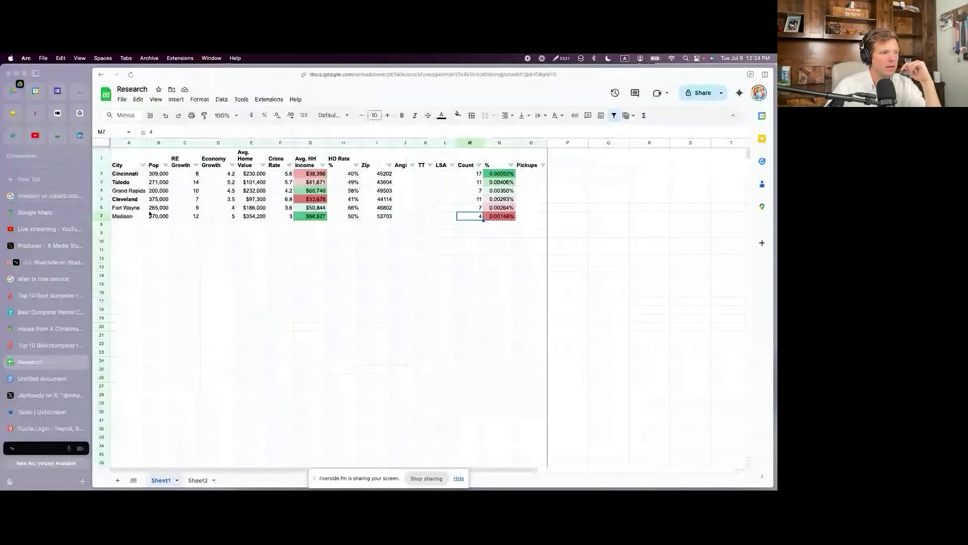
key(Down)
key(Down)
key(Down)
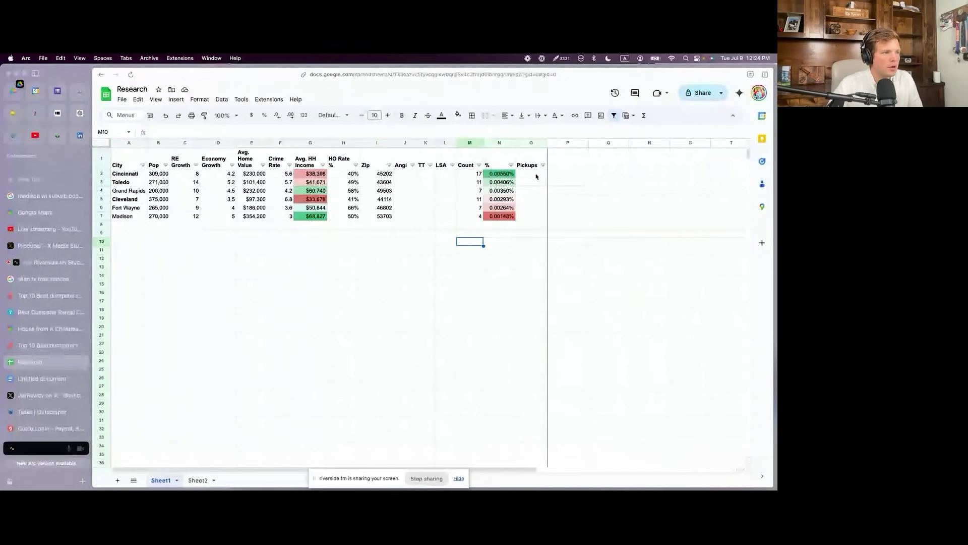
click(446, 175)
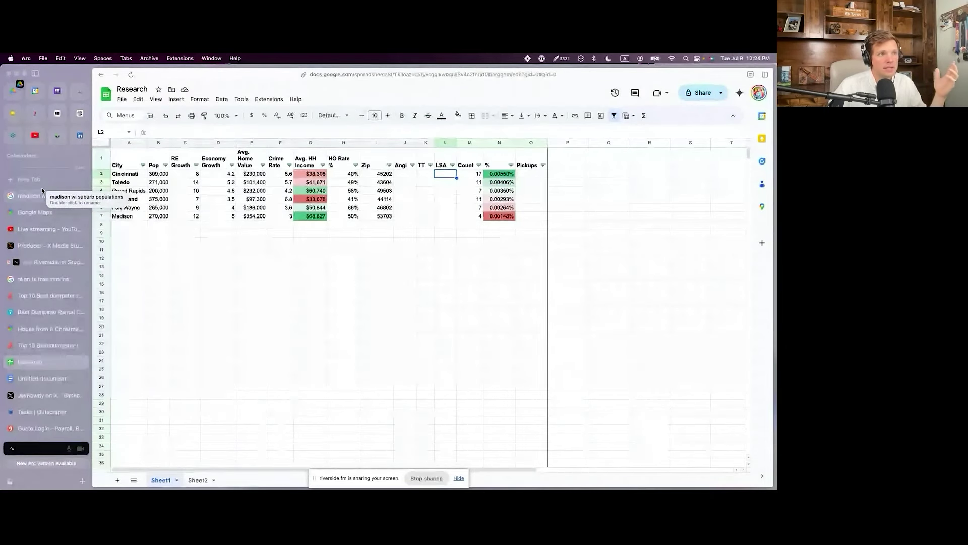
click(35, 214)
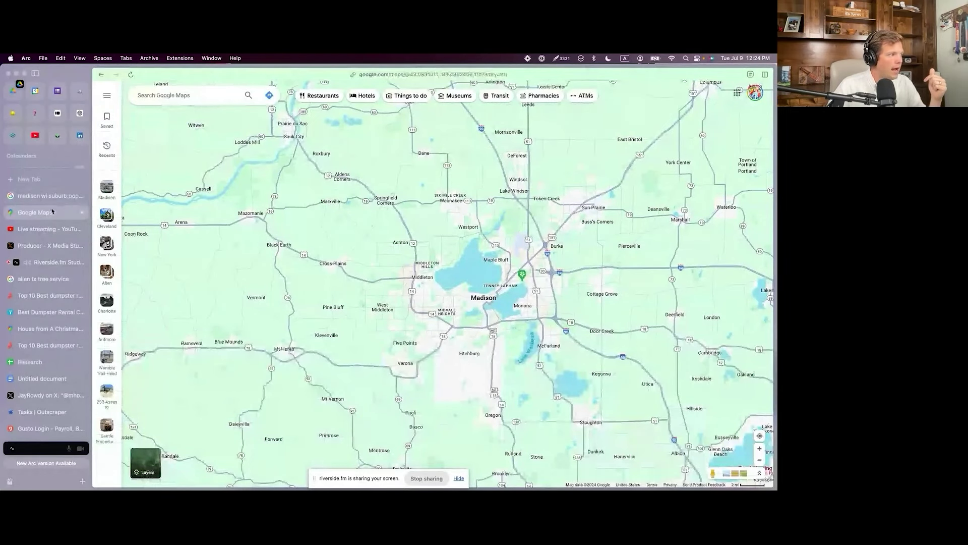
Step: Search the web for "allen tx tree service" in a new tab
click(50, 185)
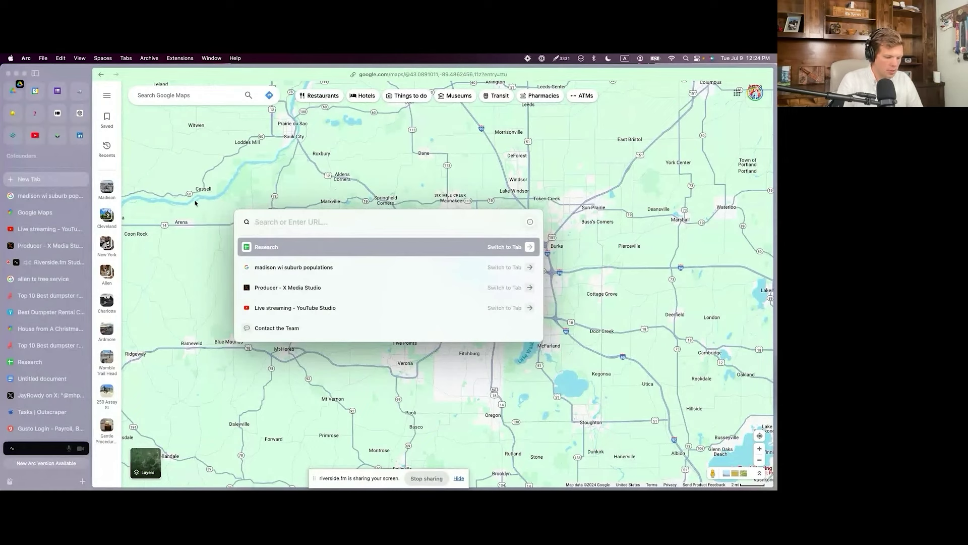
text(allen tx)
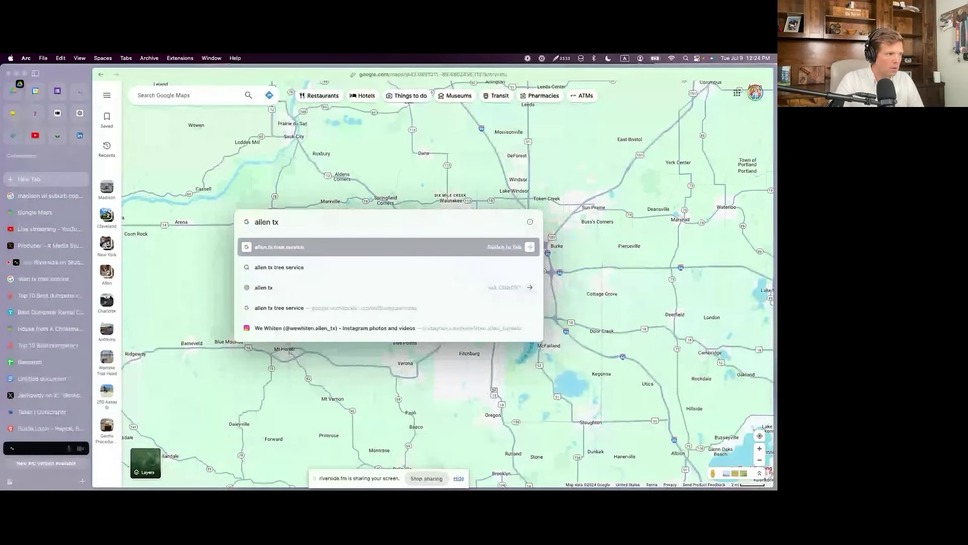
key(Escape)
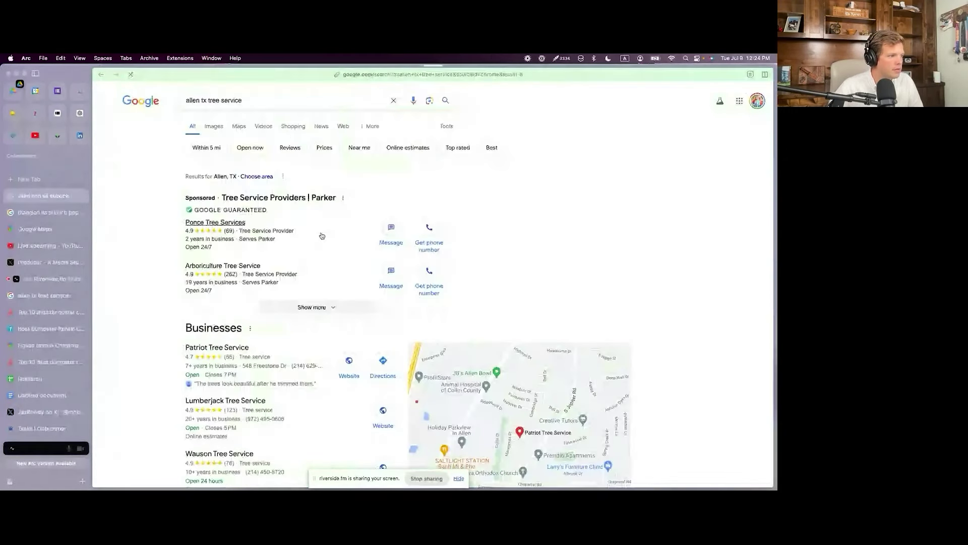
Step: Expand the sponsored Google Guaranteed tree service listings and open the complete list of providers
scroll(323, 253, down, 3)
scroll(325, 273, up, 2)
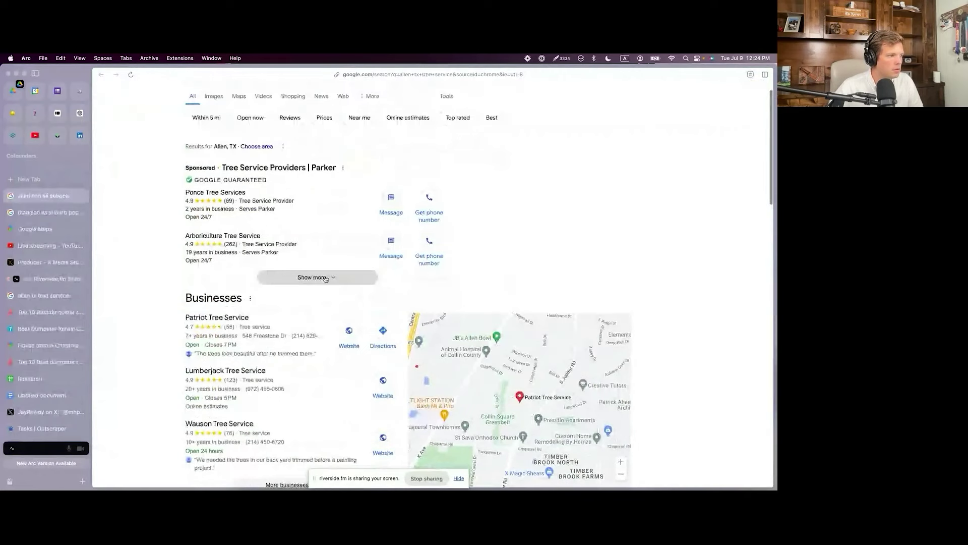
click(325, 279)
scroll(332, 276, down, 3)
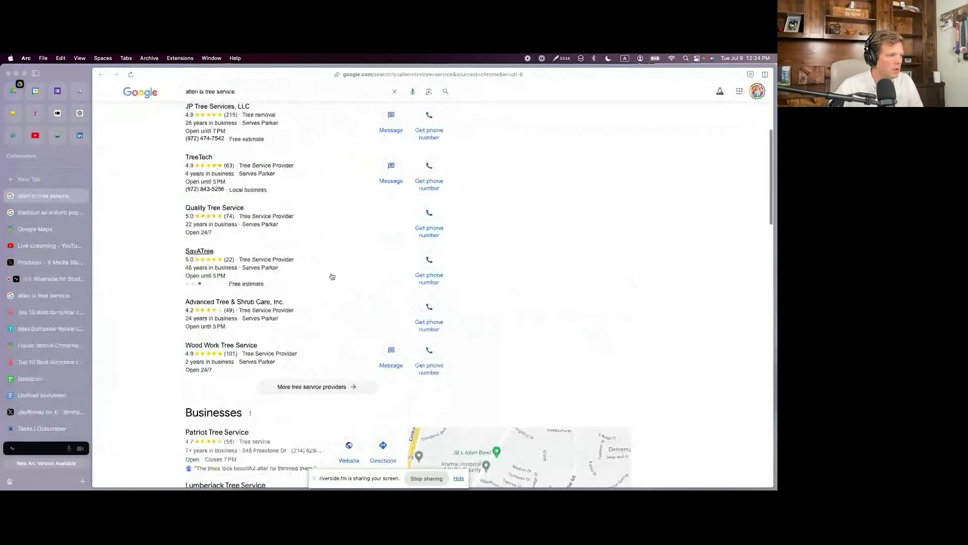
click(309, 386)
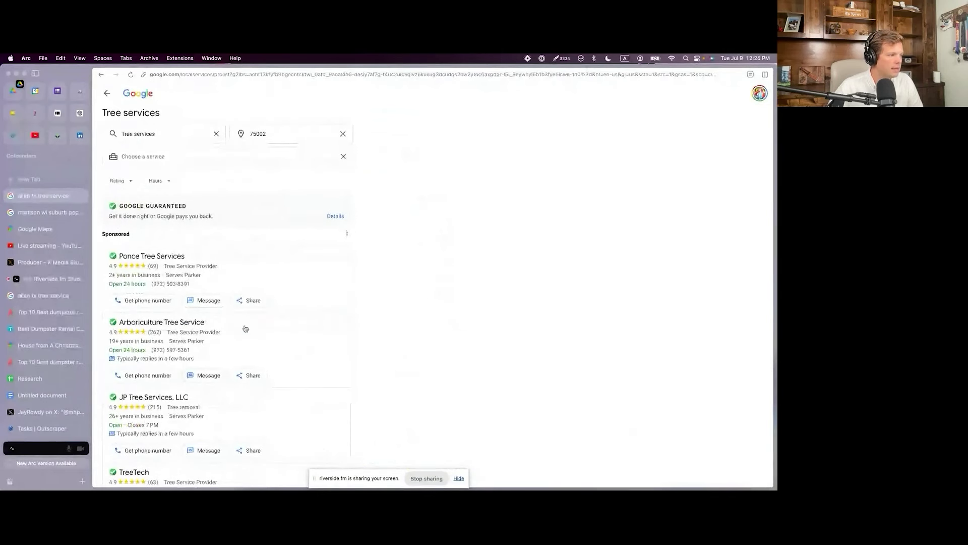
Step: Review the full list of Google Guaranteed and non-sponsored tree service providers for 75002
scroll(245, 328, down, 4)
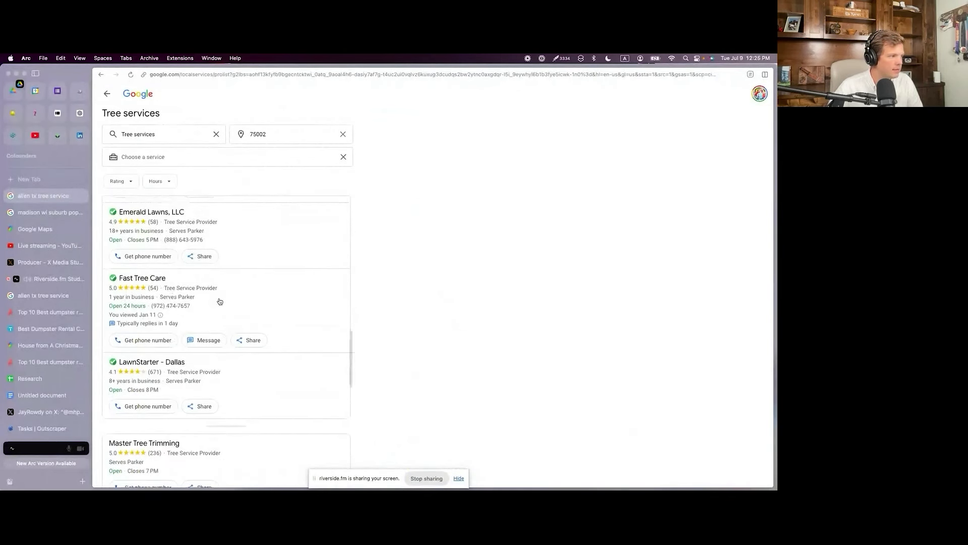
scroll(217, 301, down, 3)
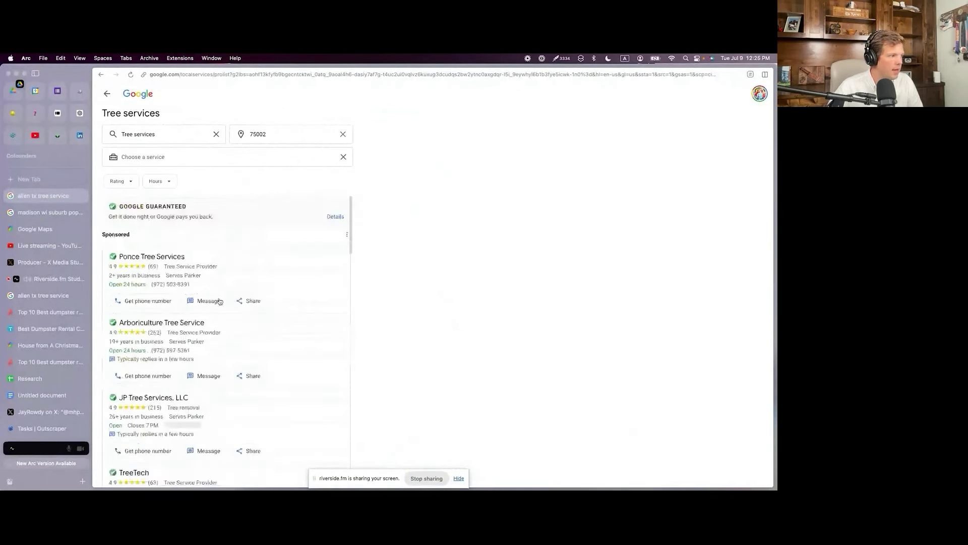
scroll(220, 302, down, 10)
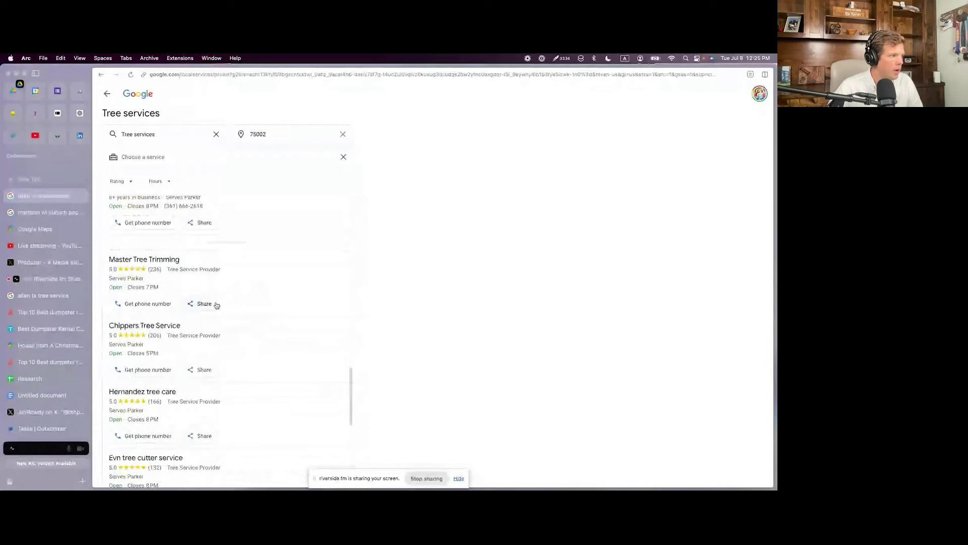
scroll(217, 305, down, 6)
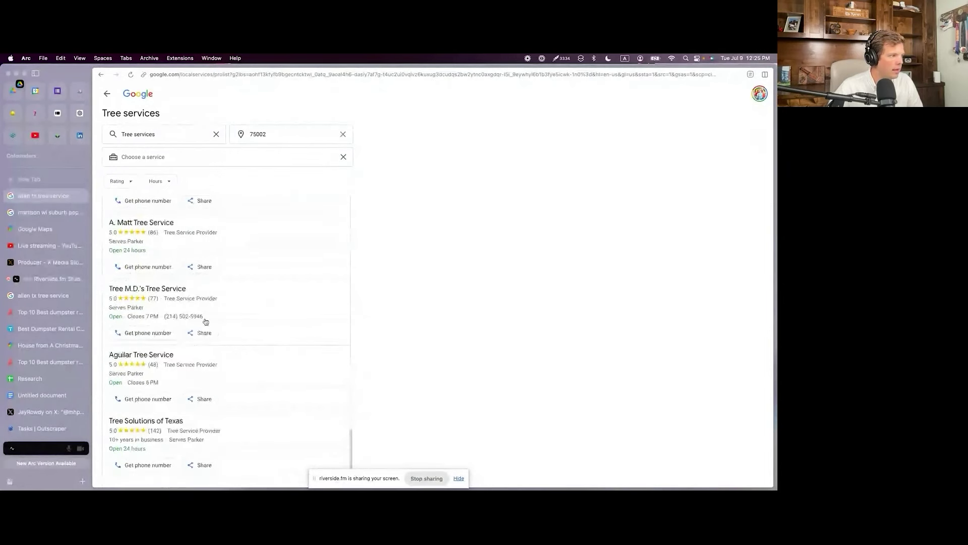
scroll(251, 300, up, 15)
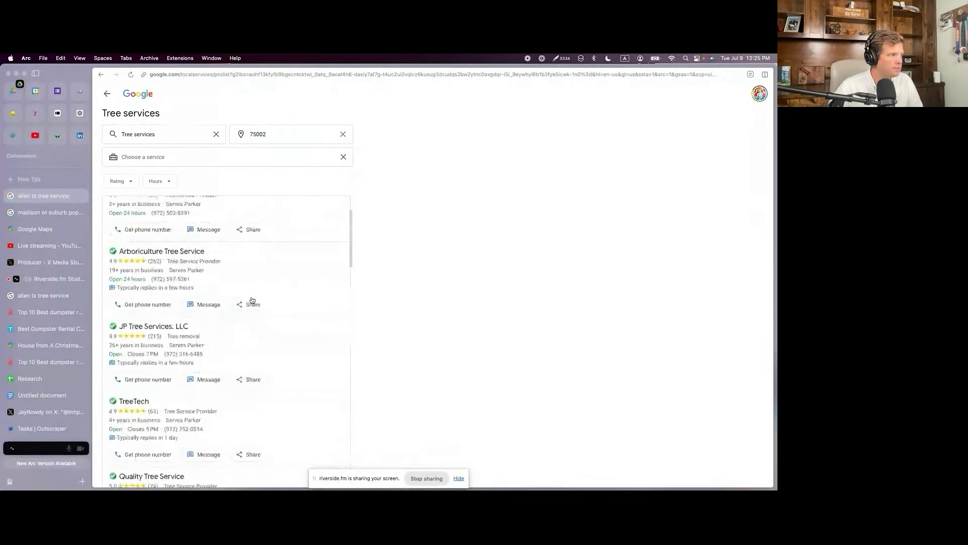
scroll(253, 301, up, 5)
click(174, 133)
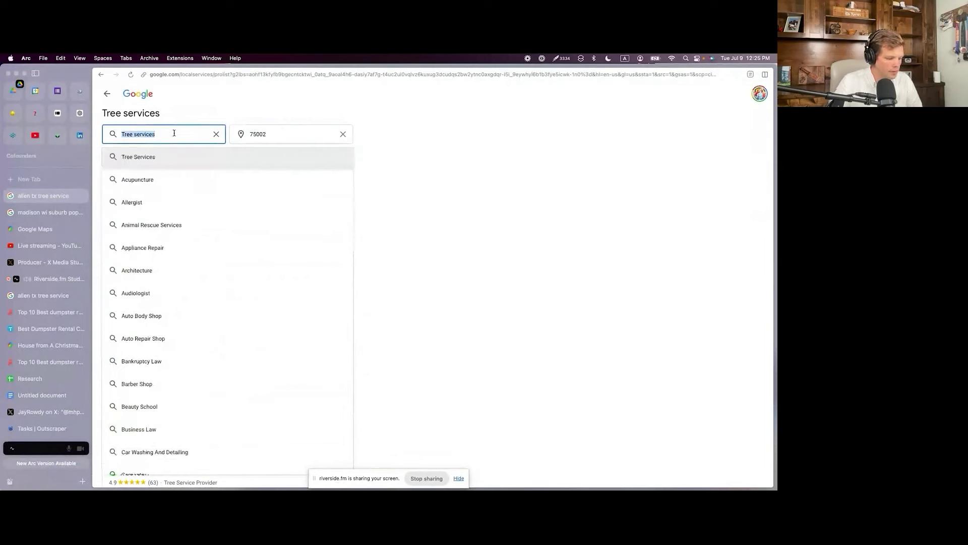
text(dump)
key(BackSpace)
key(BackSpace)
key(BackSpace)
key(BackSpace)
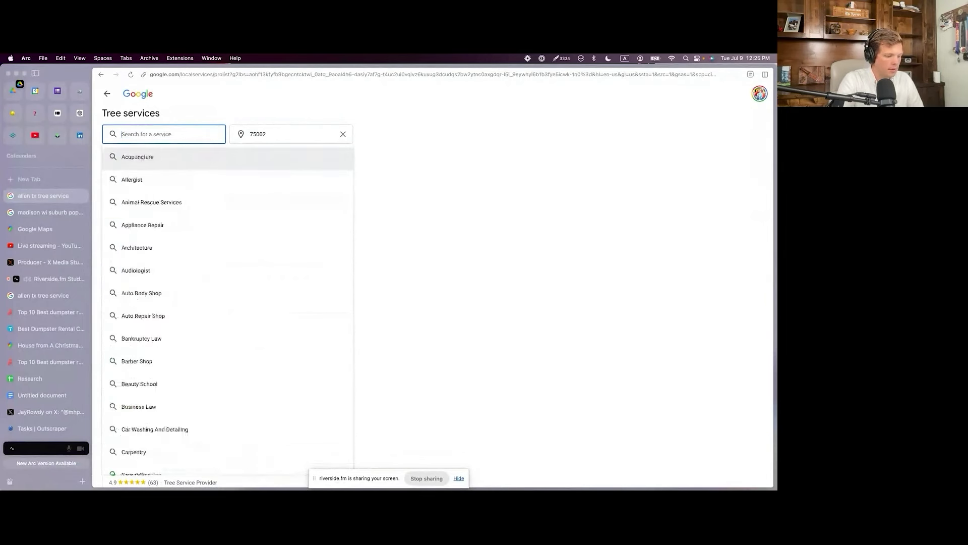
text(roo)
key(BackSpace)
key(BackSpace)
key(BackSpace)
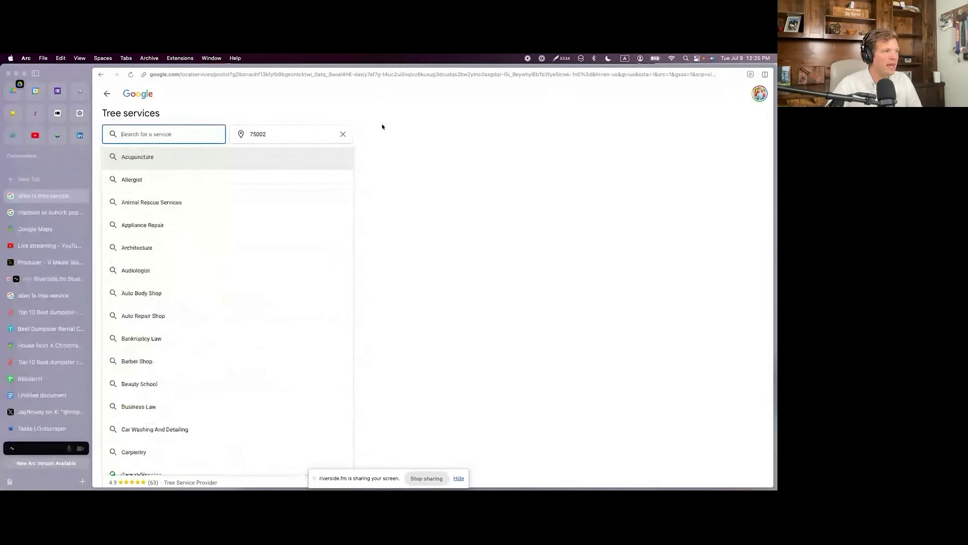
click(385, 132)
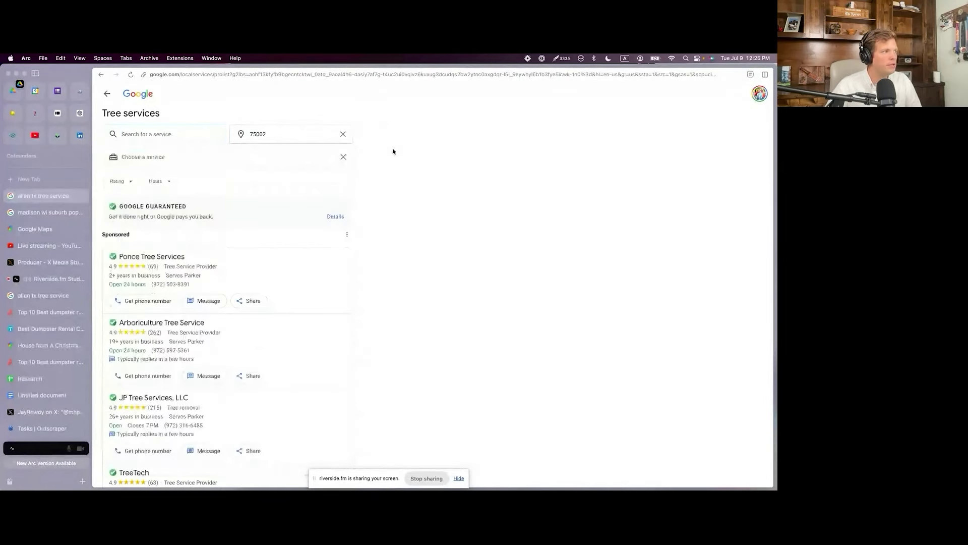
Step: Return to the web results, search for "madison wi dumpster rental", and review the complete business list for sponsored providers
click(107, 96)
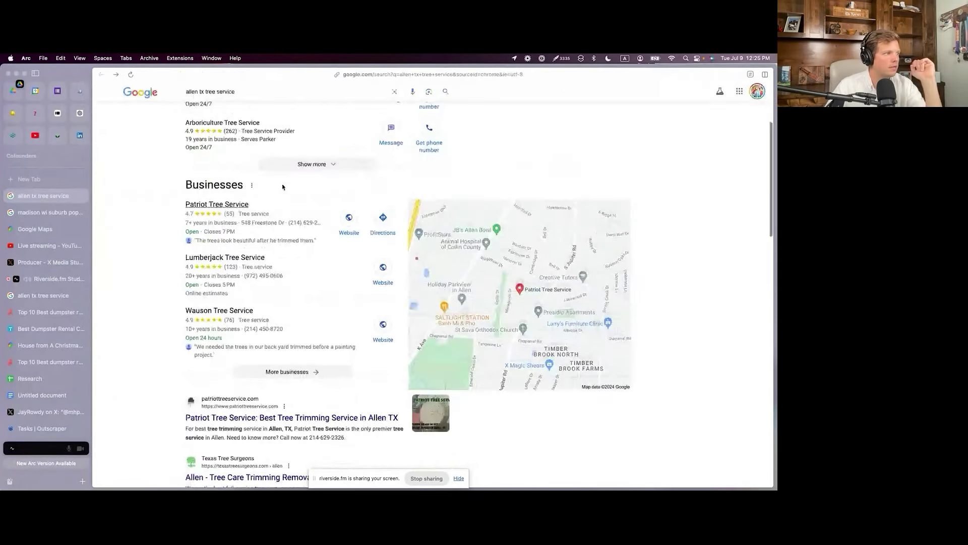
scroll(283, 187, up, 3)
click(256, 99)
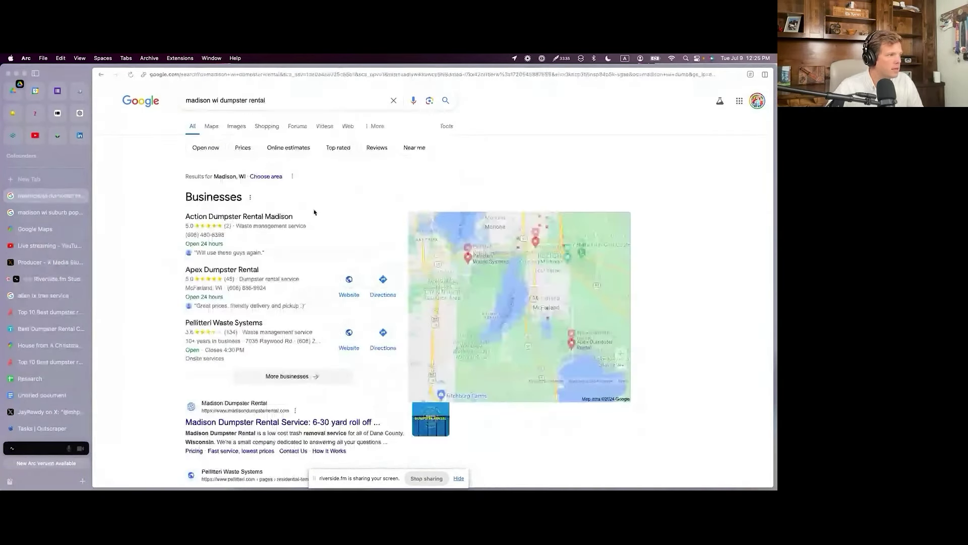
scroll(308, 263, down, 2)
click(297, 320)
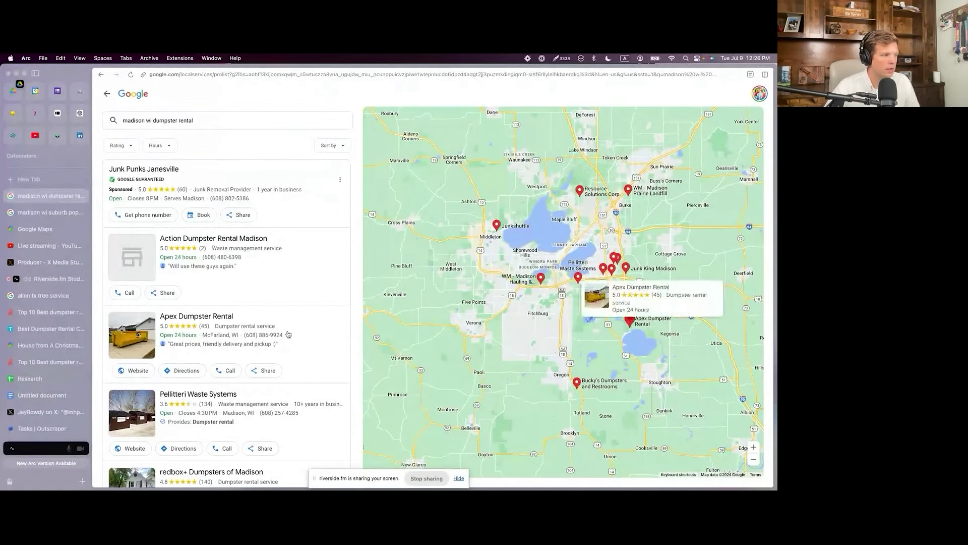
scroll(288, 335, down, 3)
scroll(288, 335, up, 3)
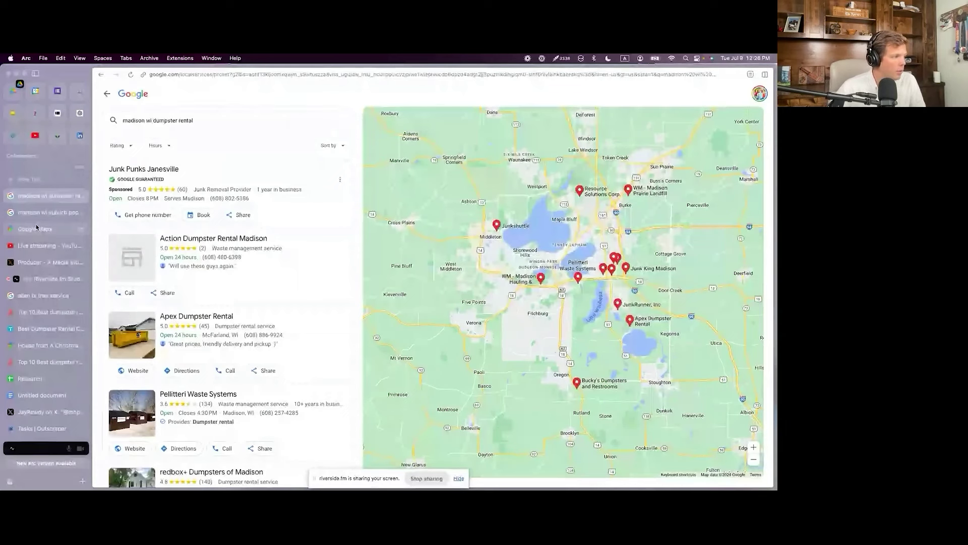
Step: Enter 1 in the LSA column for Madison in the Research spreadsheet
click(41, 378)
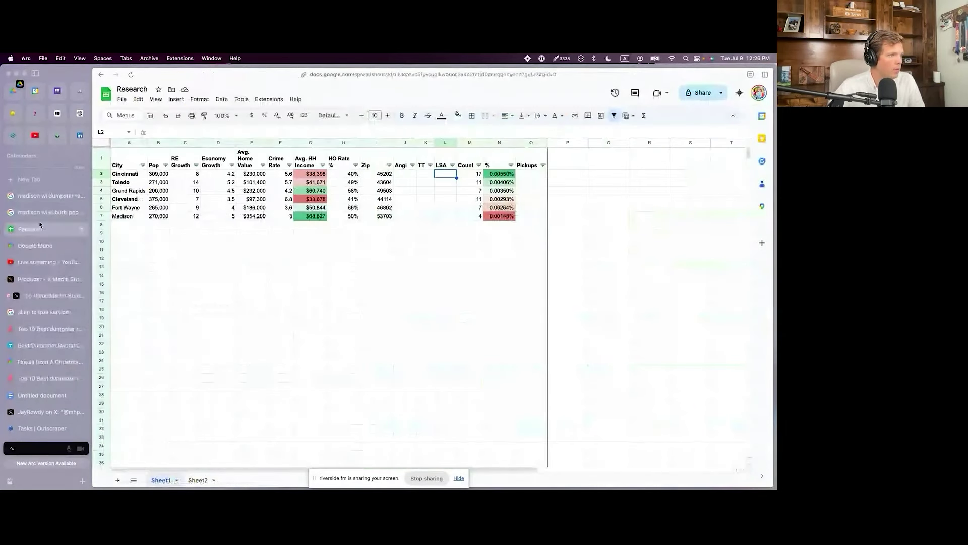
click(445, 216)
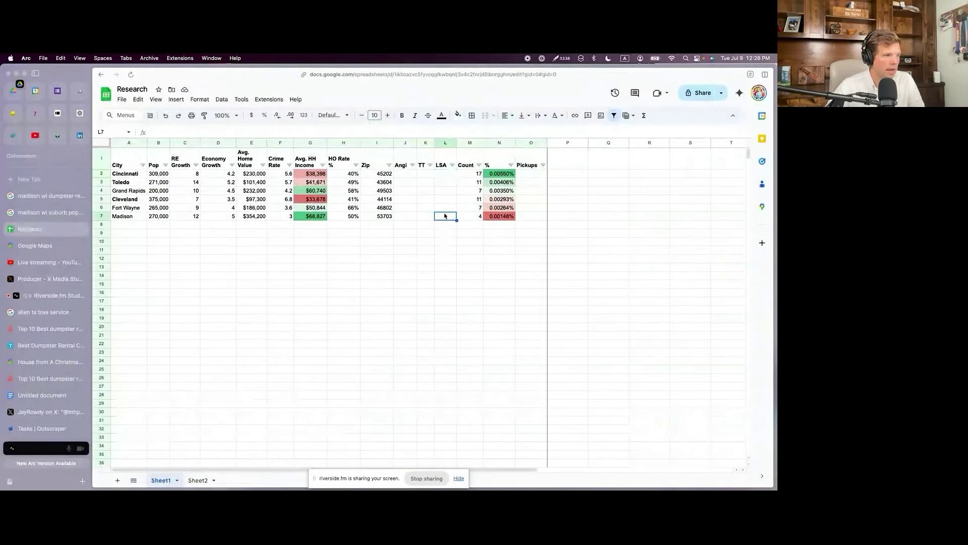
text(1)
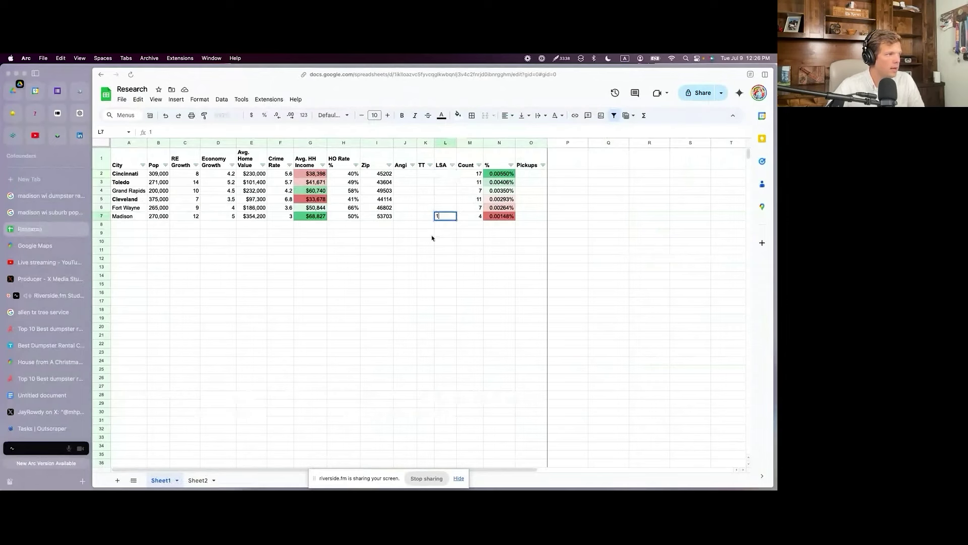
Step: Change the city in the business list search to "toledo oh dumpster rental" and review the listings for sponsored providers
key(ctrl+Tab)
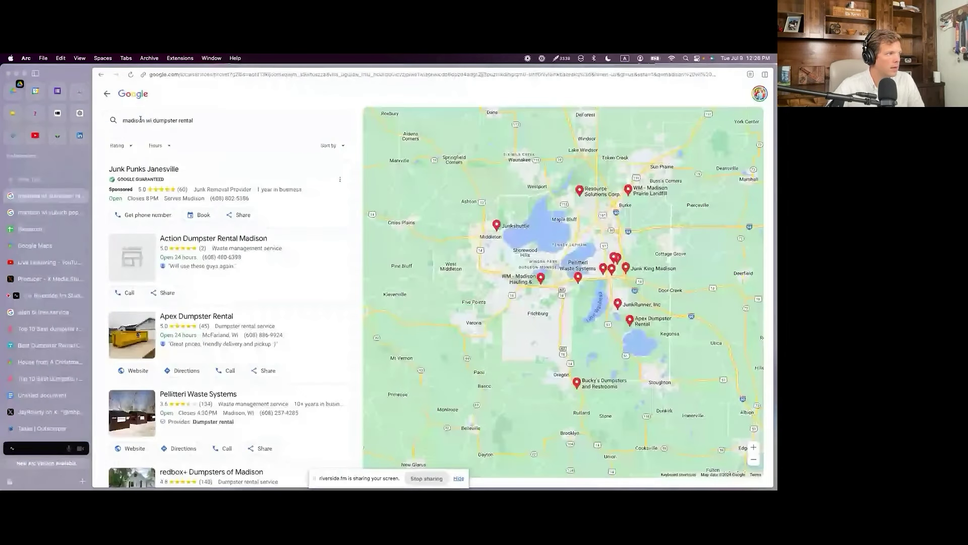
click(153, 119)
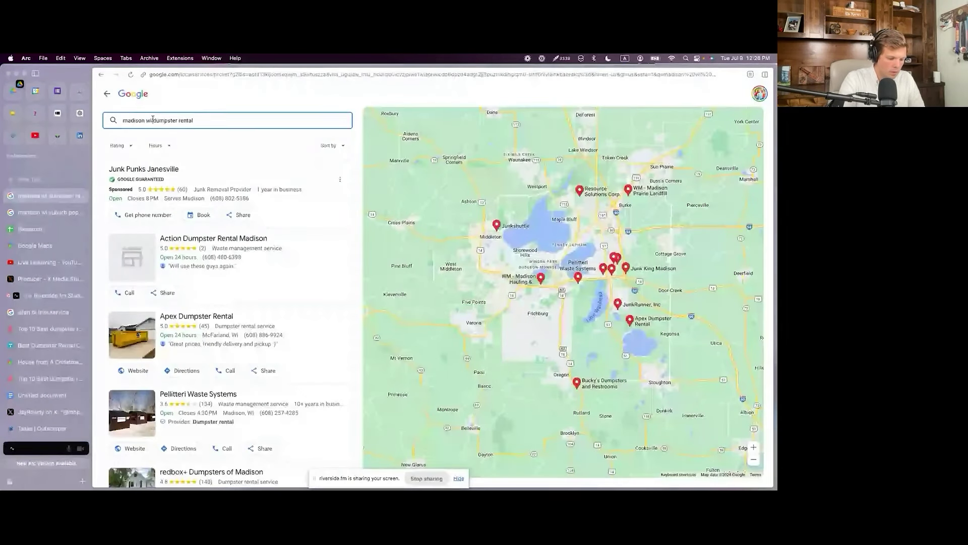
key(super+shift+Left)
key(BackSpace)
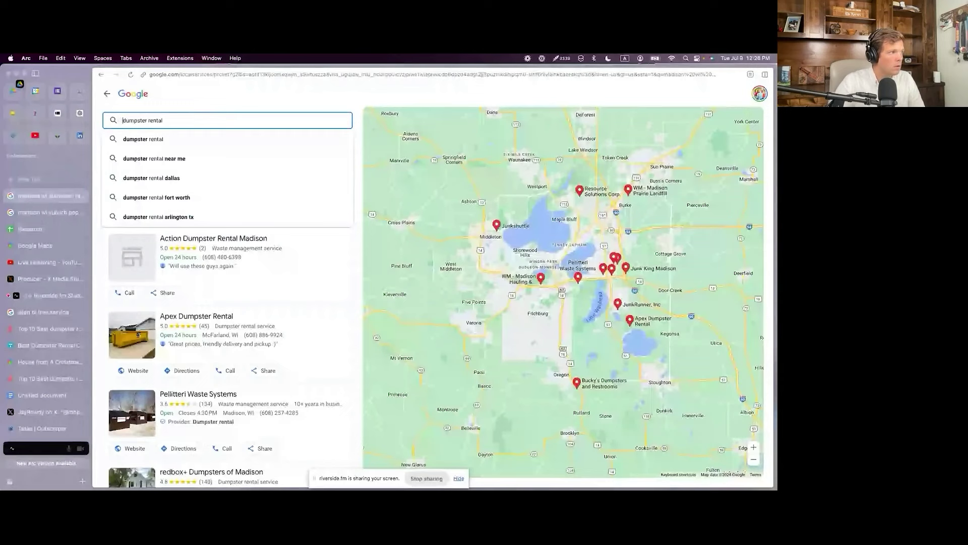
text(toledo oh)
key(Return)
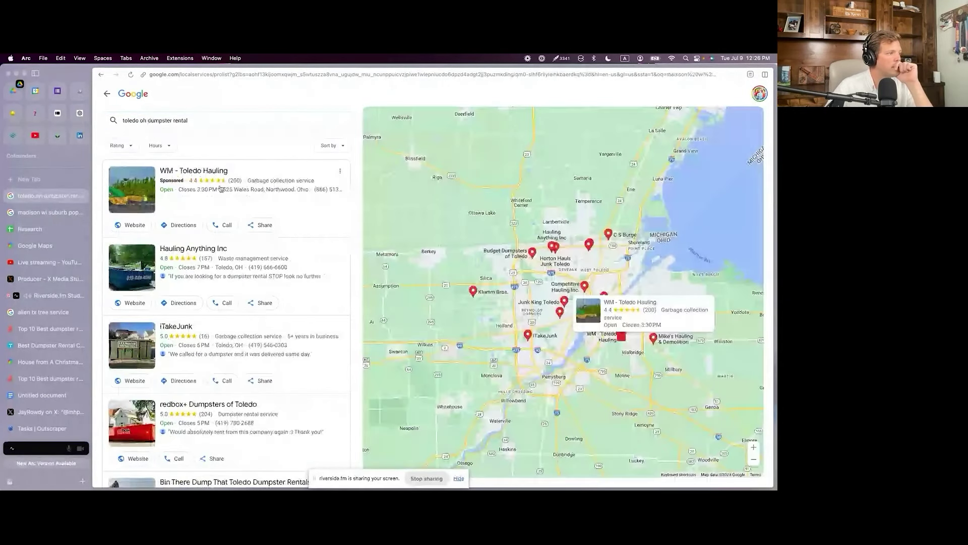
scroll(214, 187, down, 1)
scroll(214, 188, up, 1)
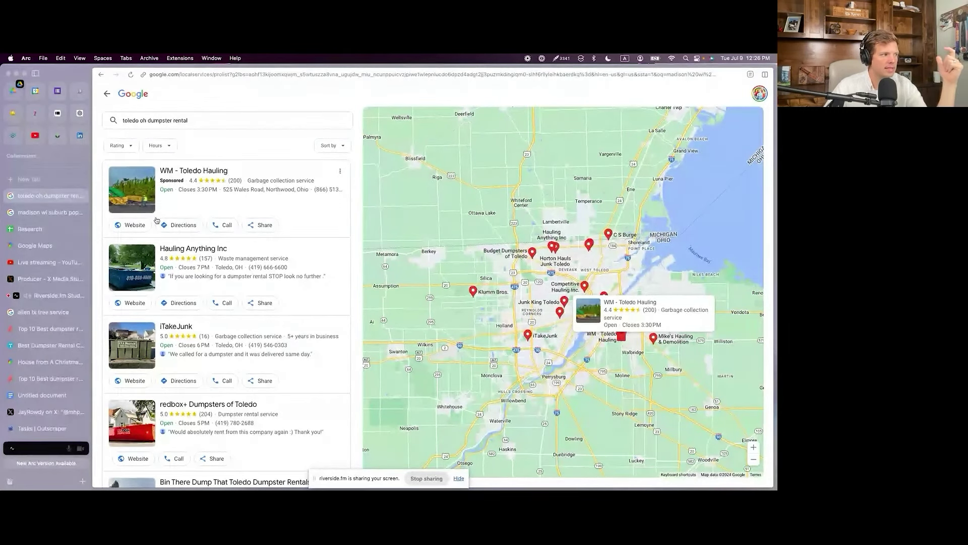
scroll(156, 220, down, 1)
scroll(151, 201, up, 1)
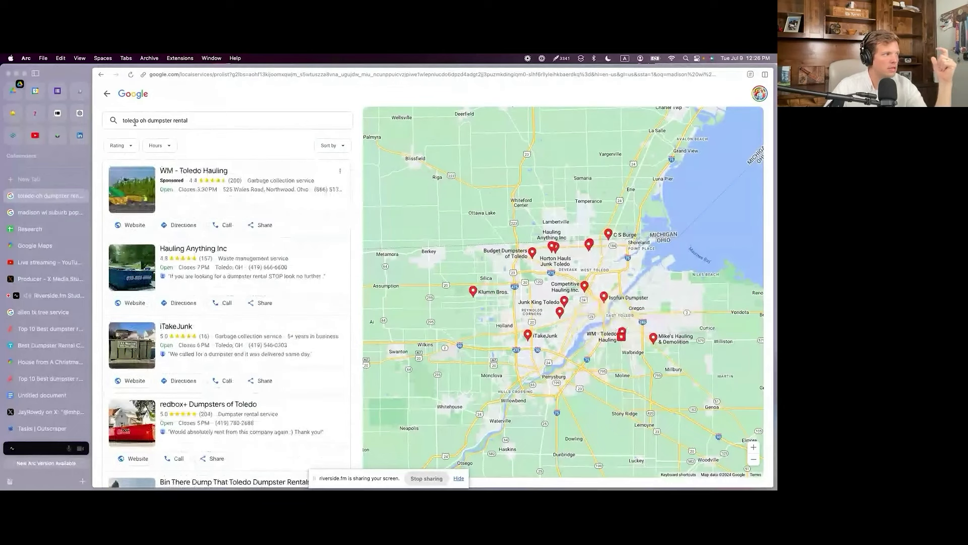
Step: Search the business list for "dallas tx dumpster rental" and check the first listings for sponsored providers
double_click(133, 122)
text(dallas)
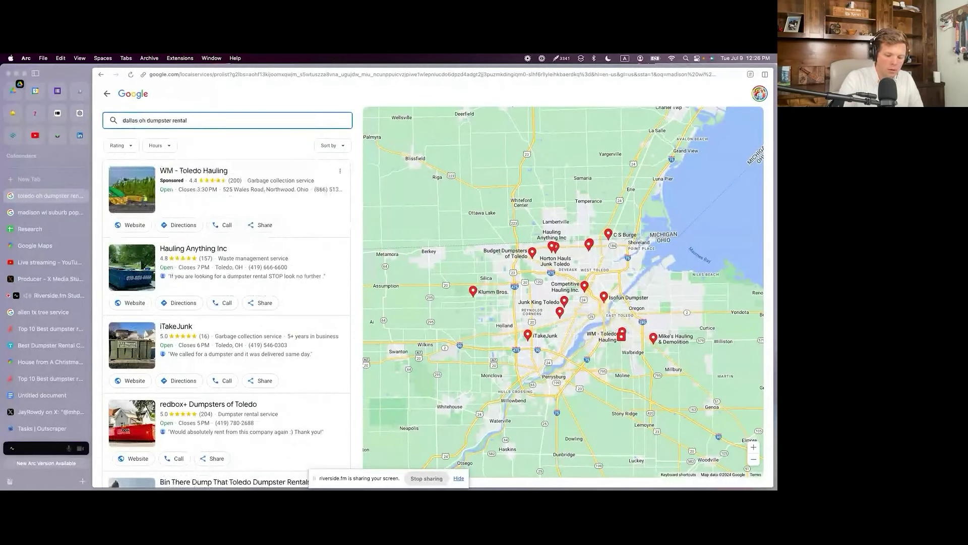
click(146, 121)
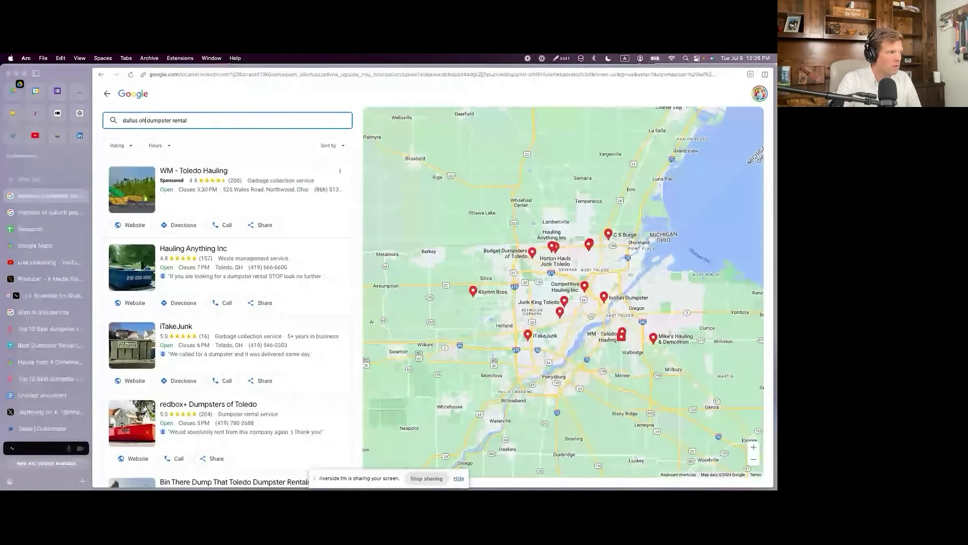
key(BackSpace)
key(BackSpace)
text(tx)
key(Return)
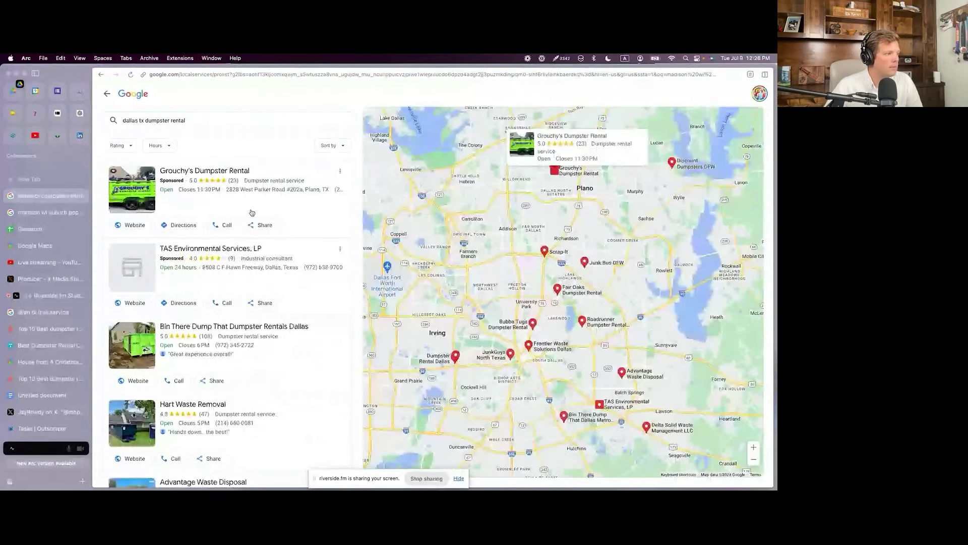
scroll(190, 259, down, 1)
scroll(178, 294, up, 1)
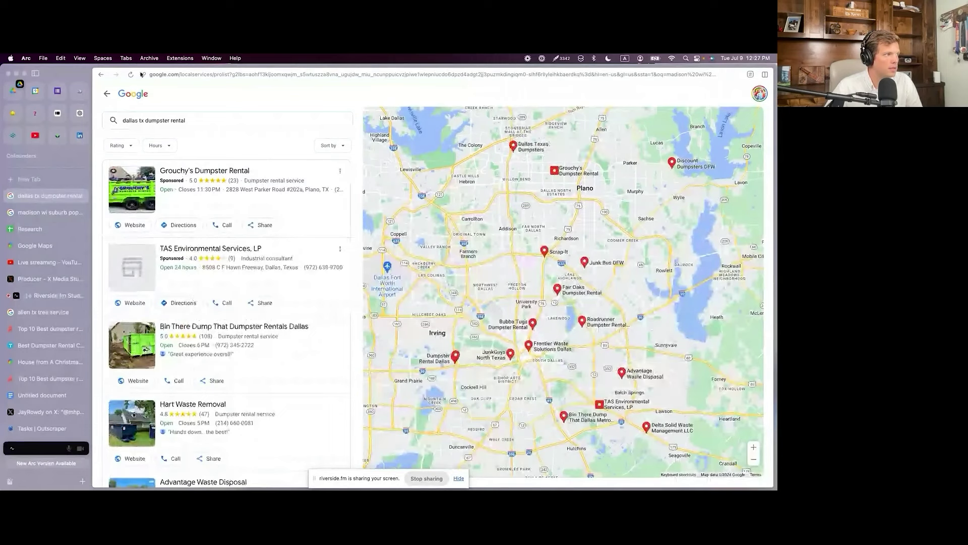
Step: Go back to the Madison business list and repeat the search for "toledo oh dumpster rental"
click(108, 95)
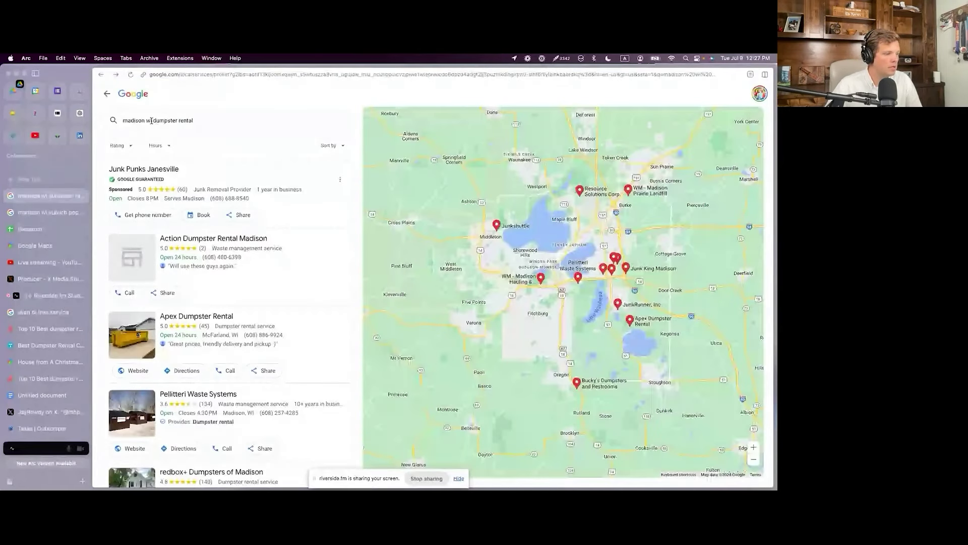
click(151, 121)
key(BackSpace)
key(BackSpace)
key(BackSpace)
key(BackSpace)
key(BackSpace)
key(BackSpace)
key(BackSpace)
key(BackSpace)
key(BackSpace)
key(BackSpace)
text(toledo oh)
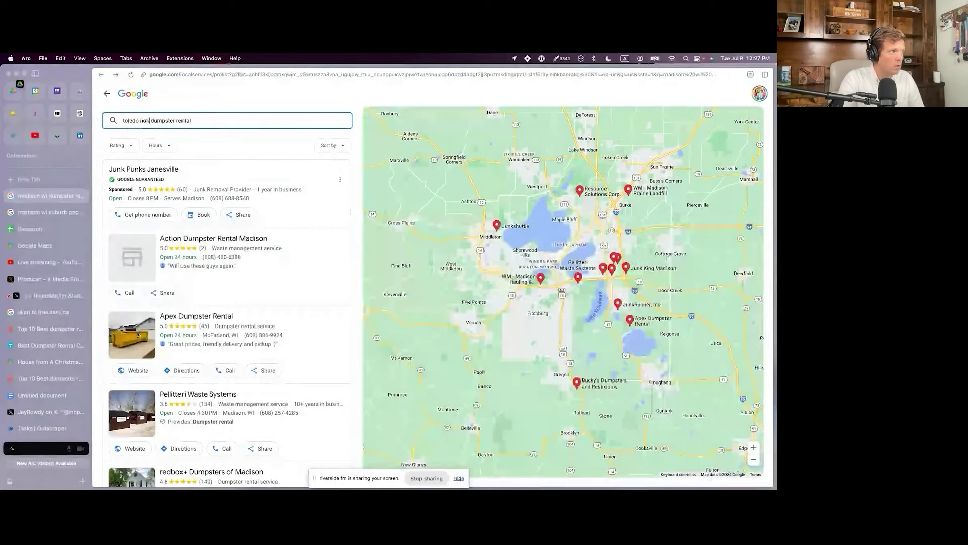
key(Return)
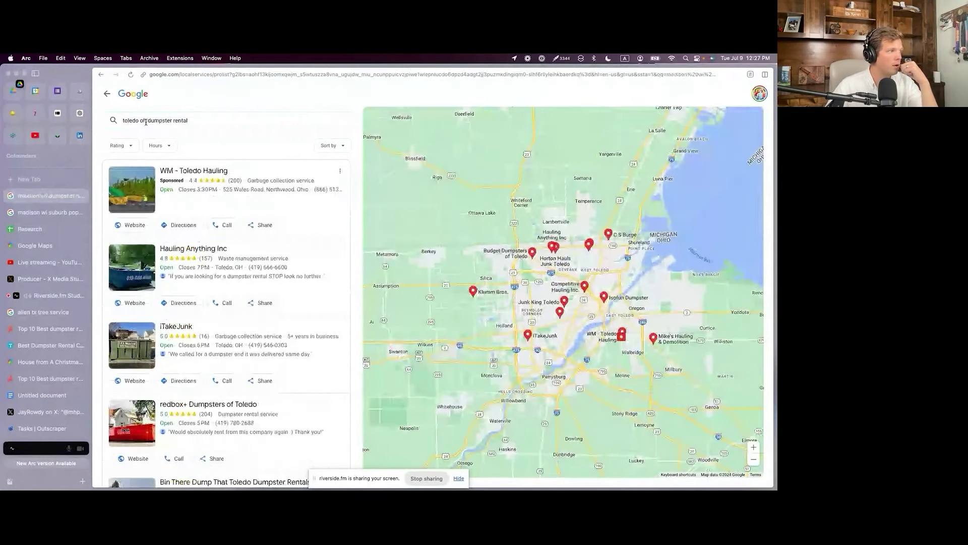
Step: Search the business list for "cleveland oh dumpster rental"
drag(146, 122, 126, 122)
text(cleveland oh)
key(Return)
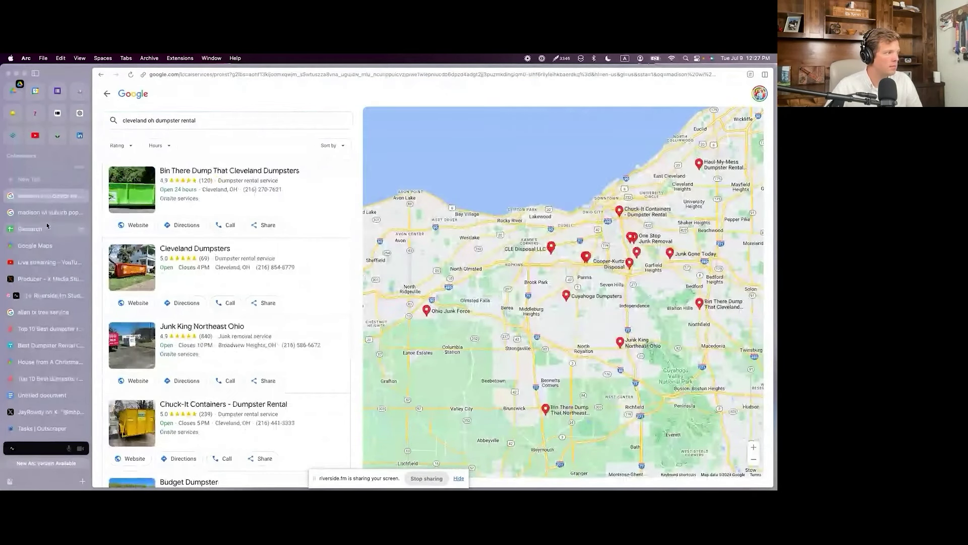
Step: Record LSA values of 1 for Toledo and 0 for Cleveland in the Research spreadsheet
key(ctrl+Tab)
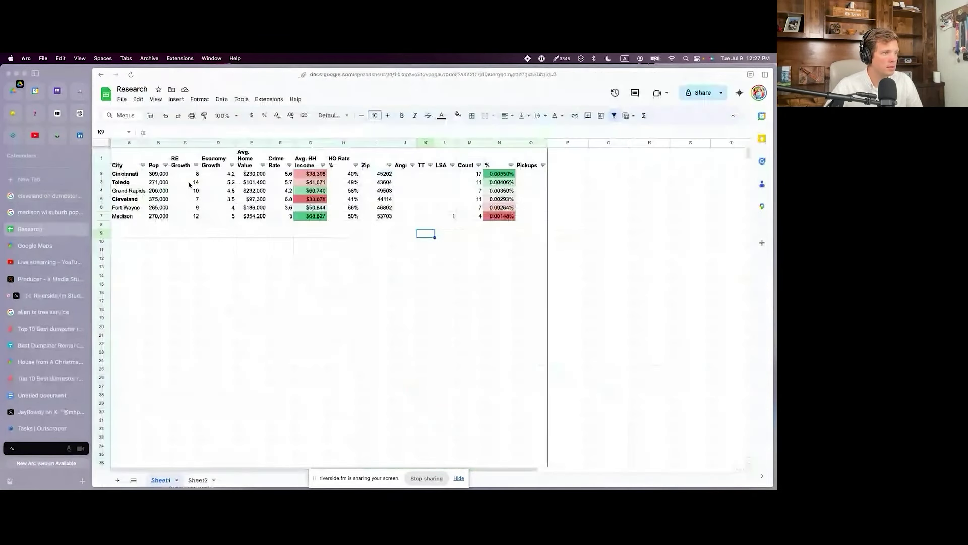
click(451, 184)
text(1)
key(Down)
key(Down)
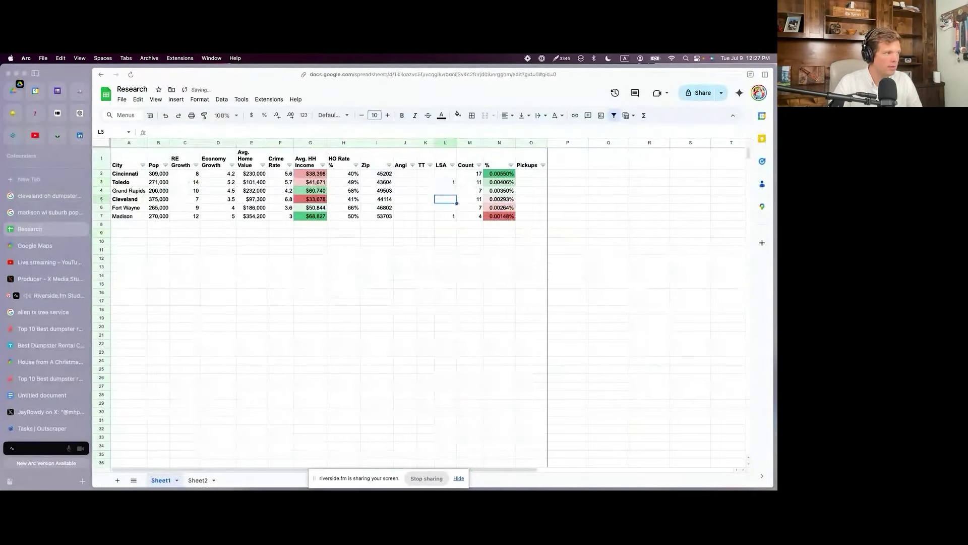
text(0)
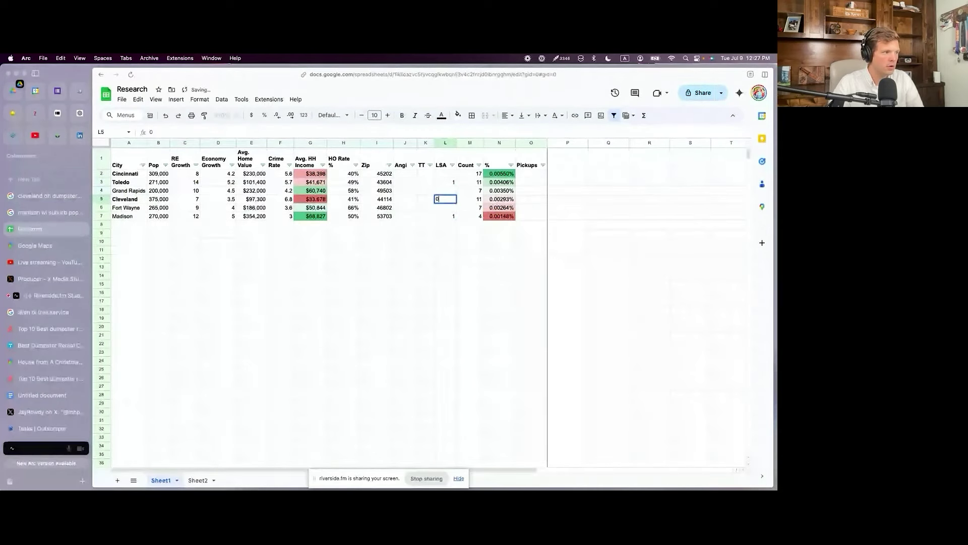
key(Return)
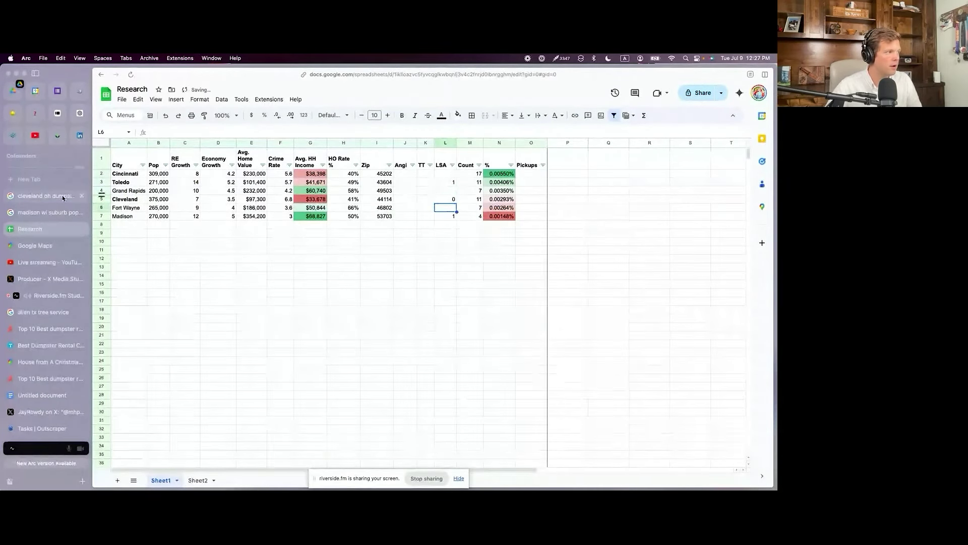
Step: Return to the Cleveland business list and search for "cincinnati oh dumpster rental" to check for sponsored providers
click(46, 195)
double_click(133, 120)
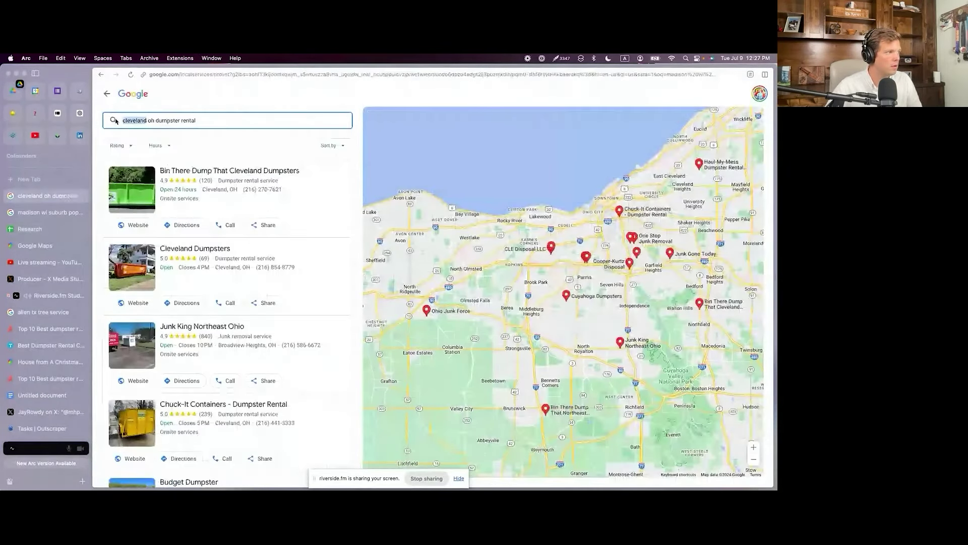
text(cincinnati)
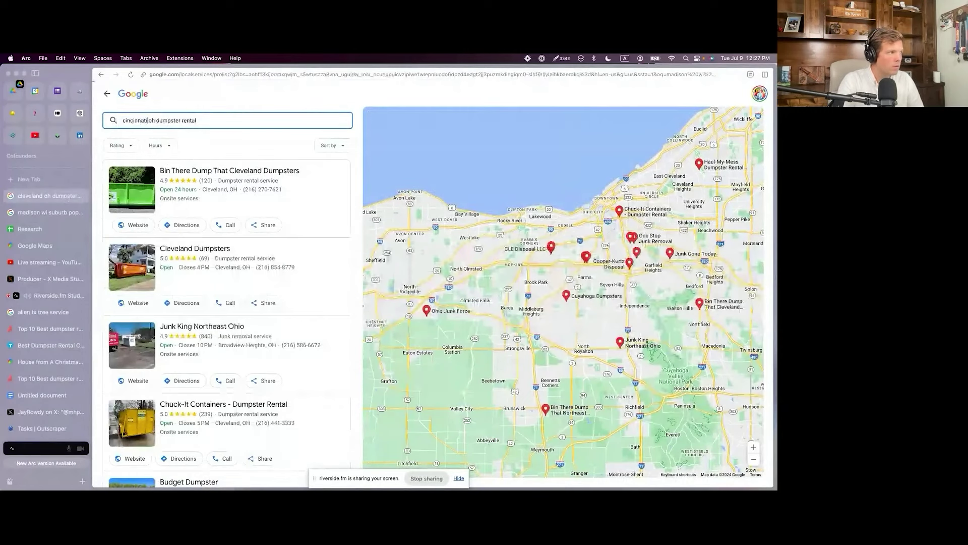
key(Return)
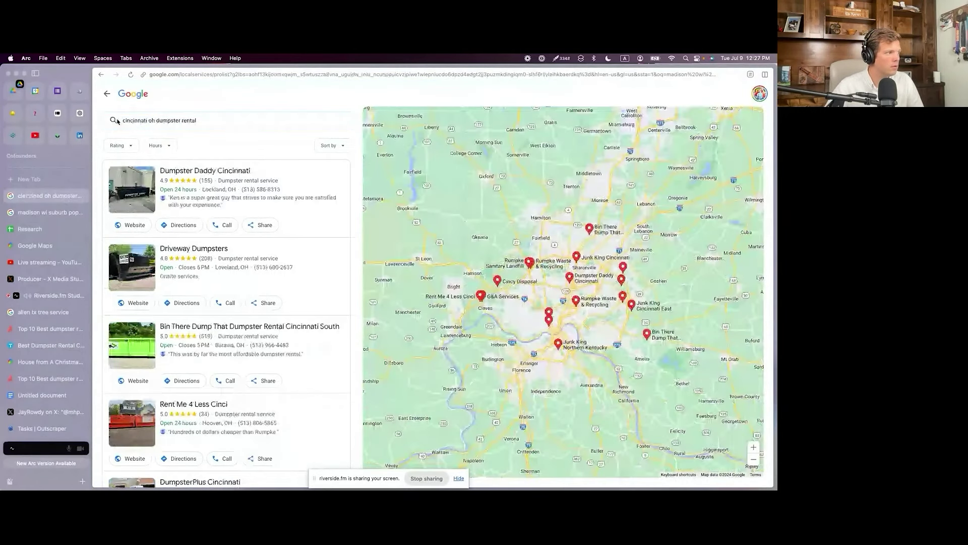
Step: Search the business list for "fort wayne in dumpster rental"
drag(116, 121, 156, 121)
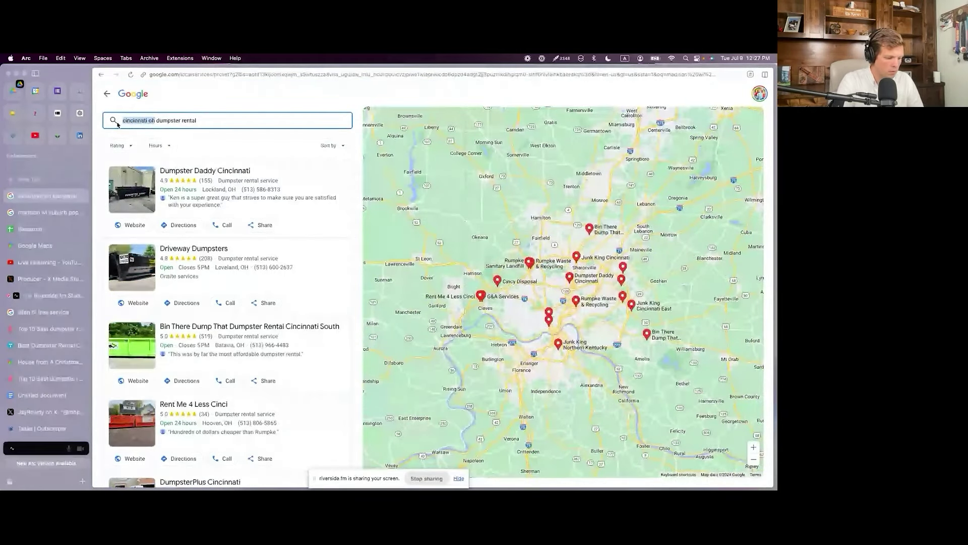
text(fort wayne in)
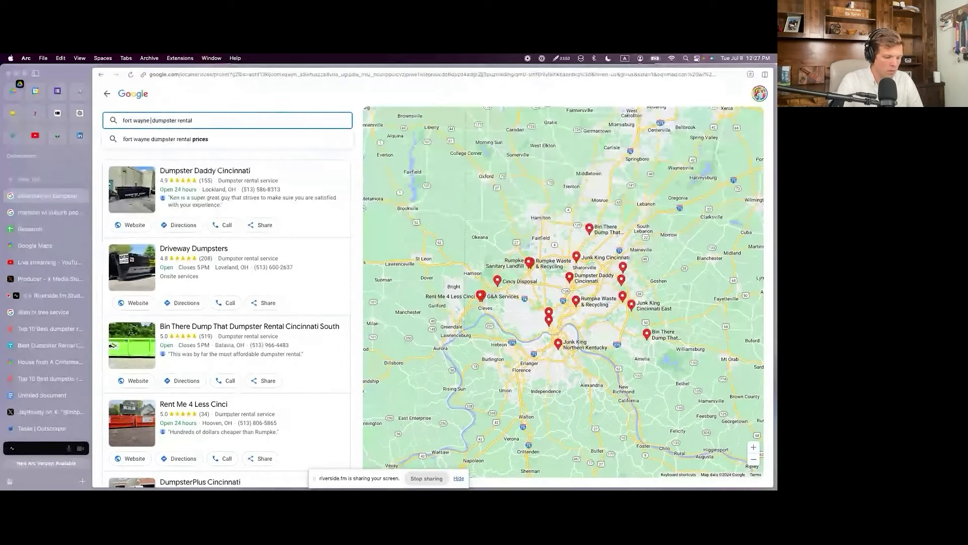
key(Return)
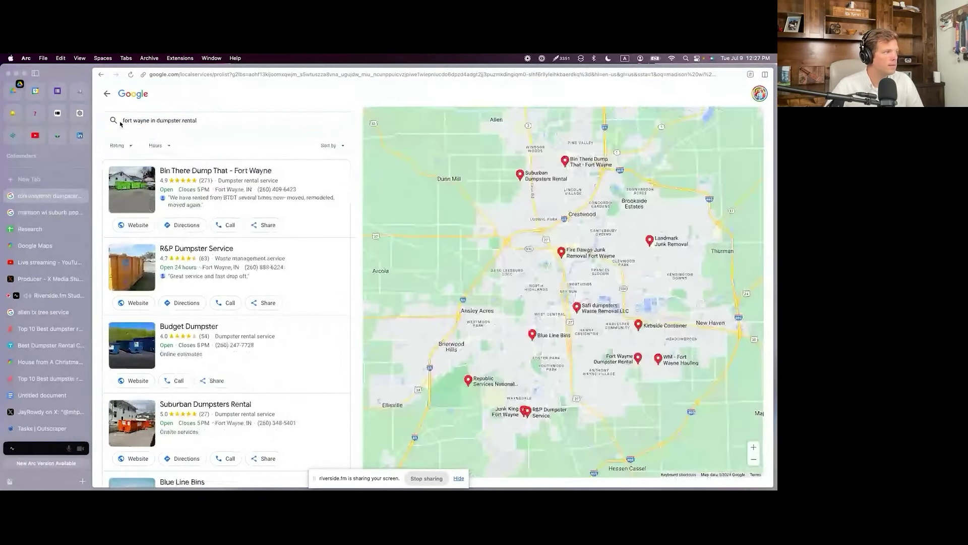
Step: Search the business list for "grand rapids mi dumpster rental"
drag(157, 121, 120, 121)
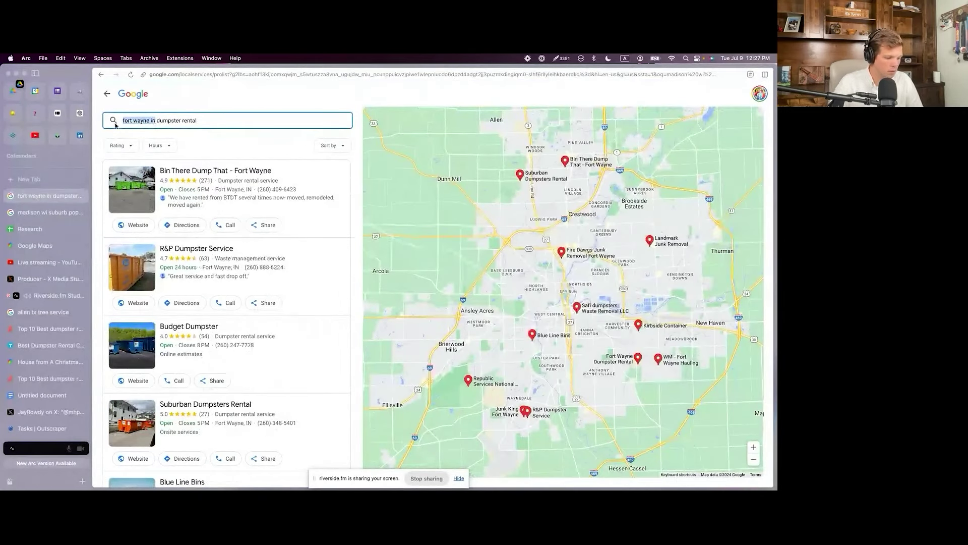
text(grand rapids)
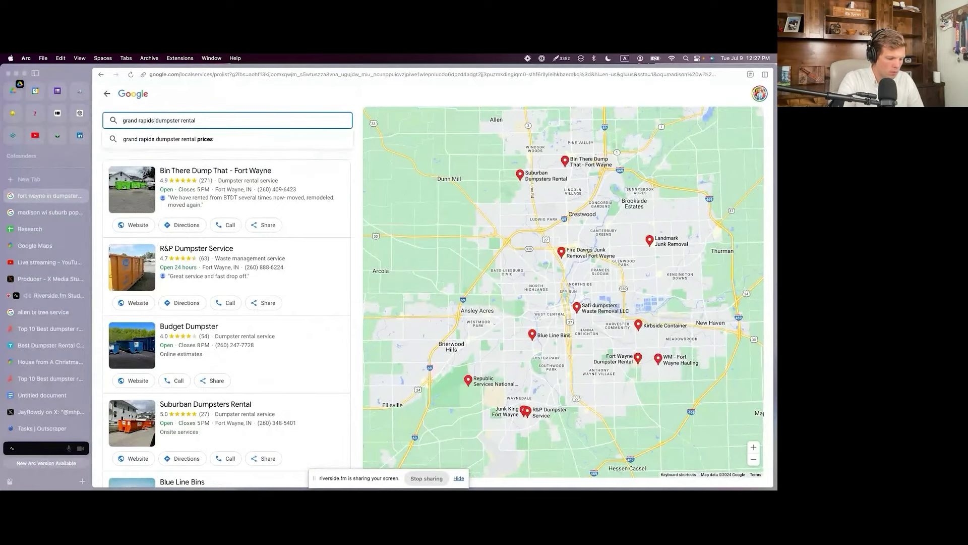
text( mi)
key(Return)
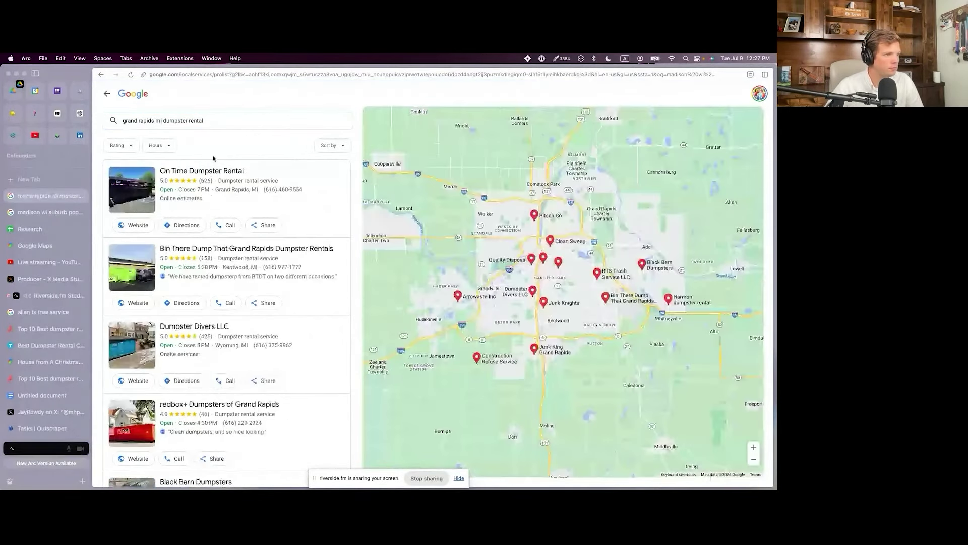
Step: Record LSA values of 0 for Cincinnati, Grand Rapids and Fort Wayne in the Research spreadsheet, and select the LSA values from Cincinnati through Madison
key(ctrl+Tab)
click(445, 173)
text(0)
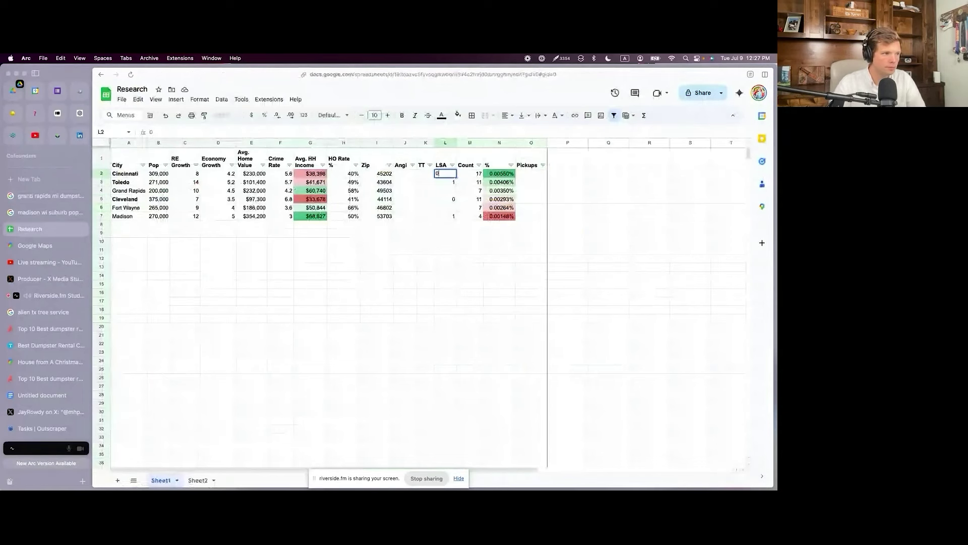
key(Return)
key(Return)
text(0)
key(Return)
key(Return)
text(0)
key(Return)
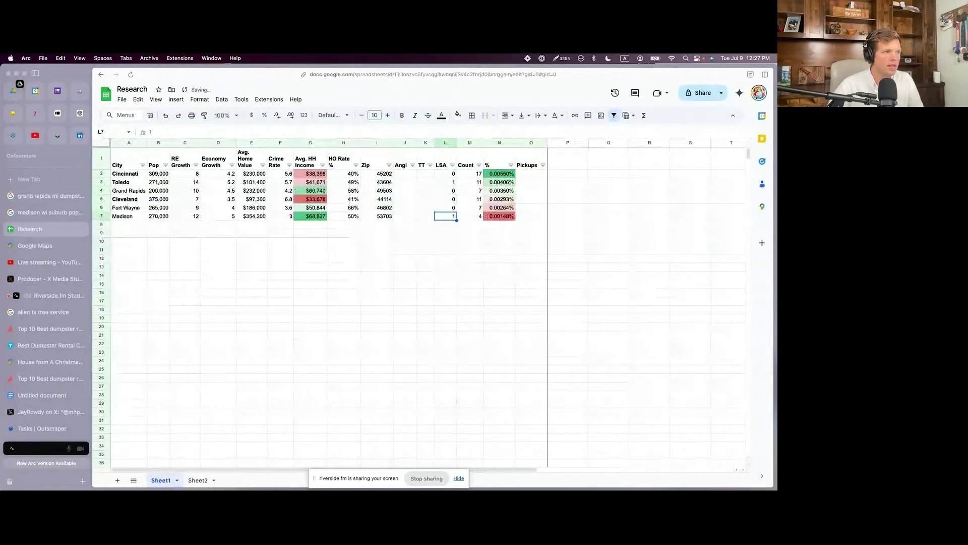
drag(446, 173, 446, 221)
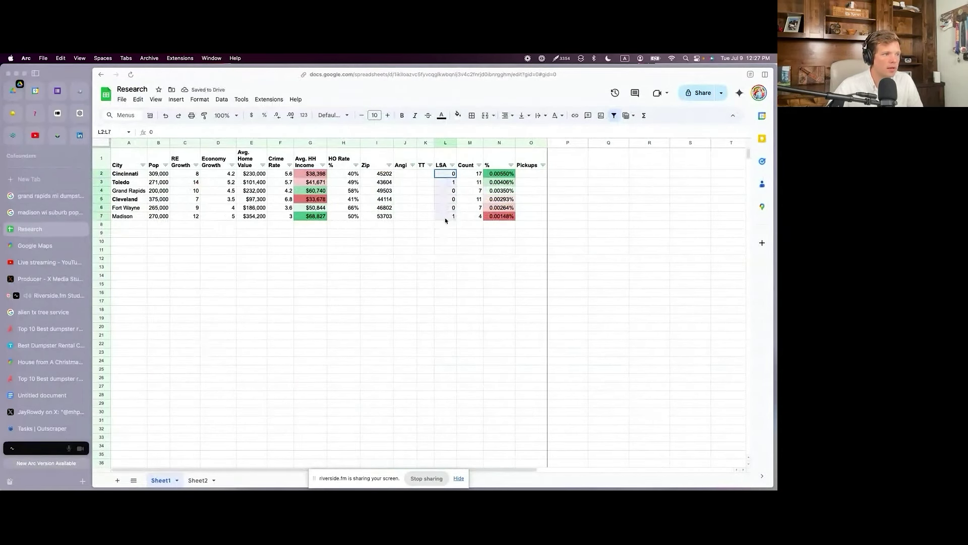